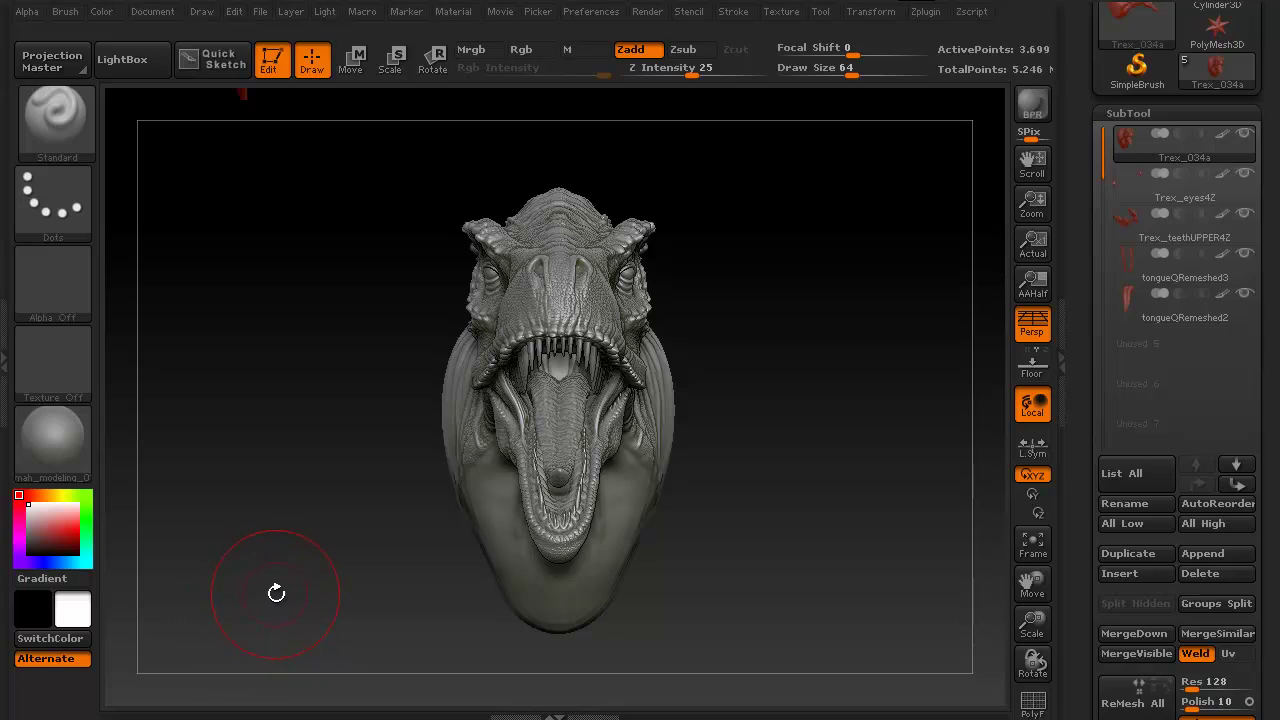
Orbit the T-rex head bust to inspect it from three-quarter and side views.
{"action": "mouse_move", "coordinate": [263, 591]}
{"action": "left_mouse_down"}
{"action": "mouse_move", "coordinate": [633, 604]}
{"action": "mouse_move", "coordinate": [600, 614]}
{"action": "mouse_move", "coordinate": [540, 594]}
{"action": "mouse_move", "coordinate": [500, 558]}
{"action": "mouse_move", "coordinate": [481, 570]}
{"action": "mouse_move", "coordinate": [420, 554]}
{"action": "mouse_move", "coordinate": [251, 551]}
{"action": "mouse_move", "coordinate": [277, 580]}
{"action": "mouse_move", "coordinate": [272, 512]}
{"action": "mouse_move", "coordinate": [240, 555]}
{"action": "mouse_move", "coordinate": [251, 537]}
{"action": "mouse_move", "coordinate": [229, 537]}
{"action": "mouse_move", "coordinate": [247, 552]}
{"action": "left_mouse_up"}
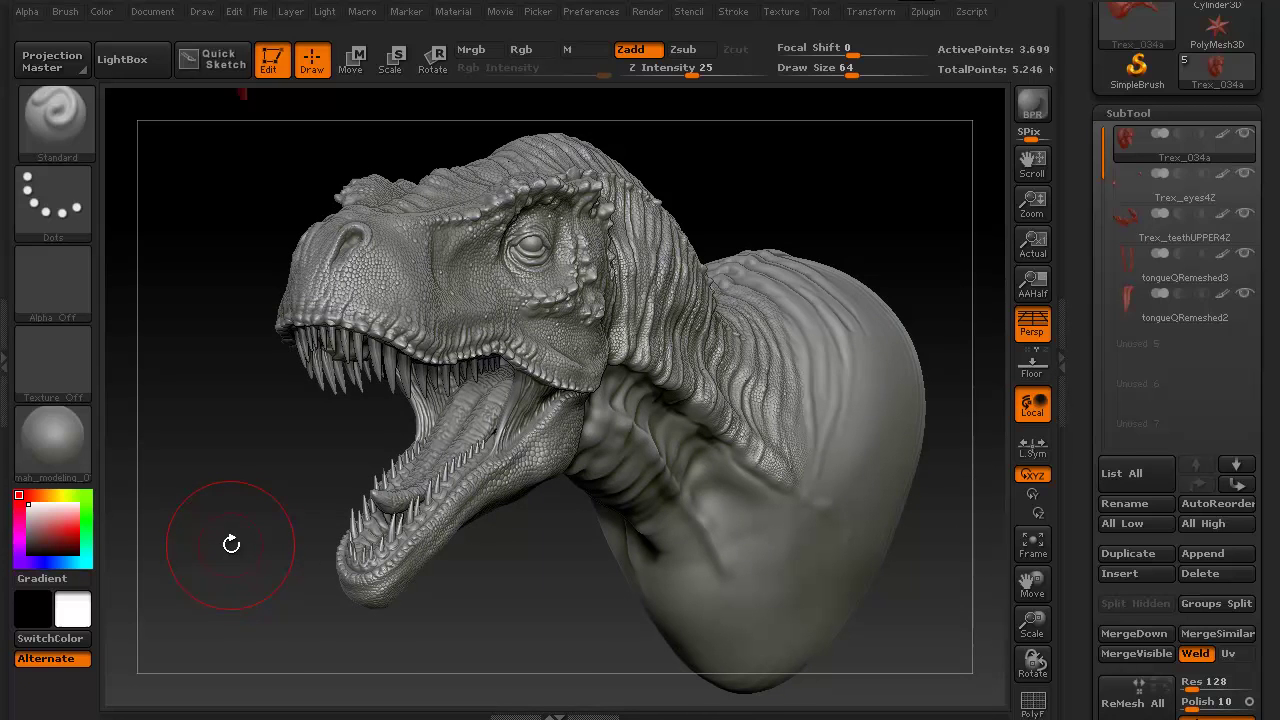
{"action": "mouse_move", "coordinate": [234, 571]}
{"action": "left_mouse_down"}
{"action": "mouse_move", "coordinate": [314, 591]}
{"action": "mouse_move", "coordinate": [552, 601]}
{"action": "mouse_move", "coordinate": [536, 580]}
{"action": "mouse_move", "coordinate": [554, 566]}
{"action": "mouse_move", "coordinate": [560, 603]}
{"action": "mouse_move", "coordinate": [531, 606]}
{"action": "mouse_move", "coordinate": [572, 593]}
{"action": "mouse_move", "coordinate": [543, 585]}
{"action": "left_mouse_up"}
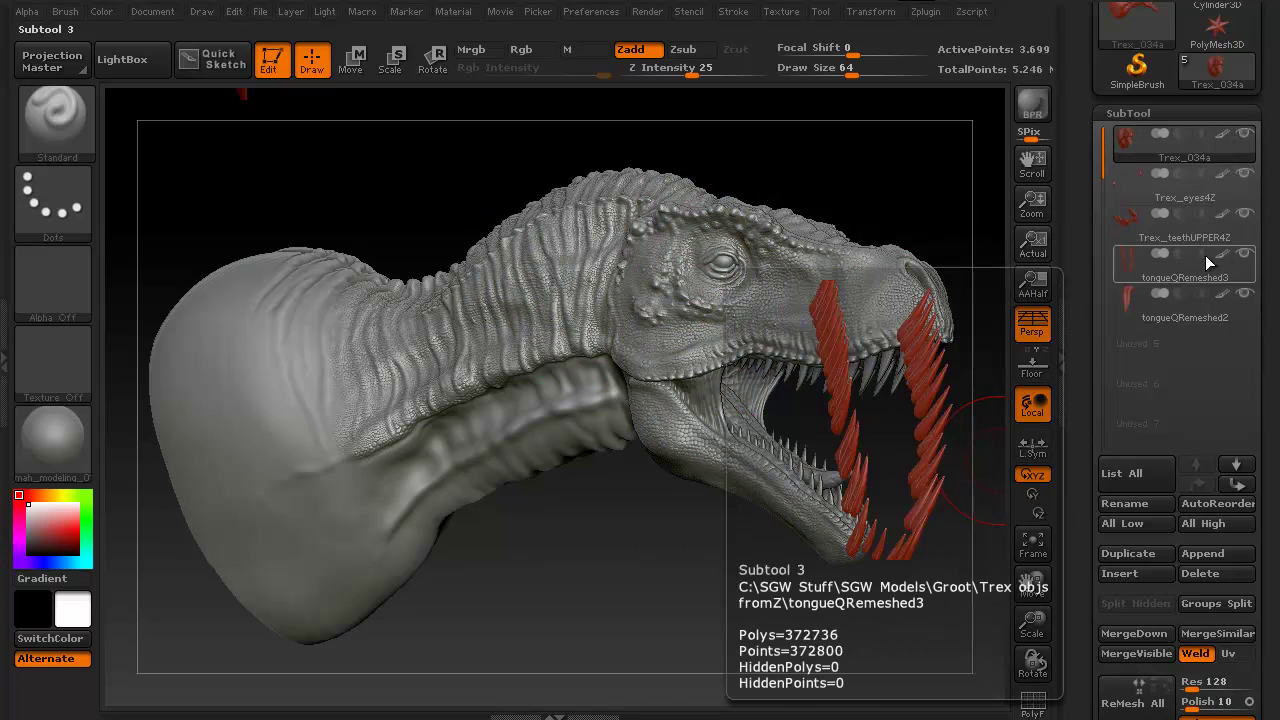
{"action": "left_click", "coordinate": [1244, 140]}
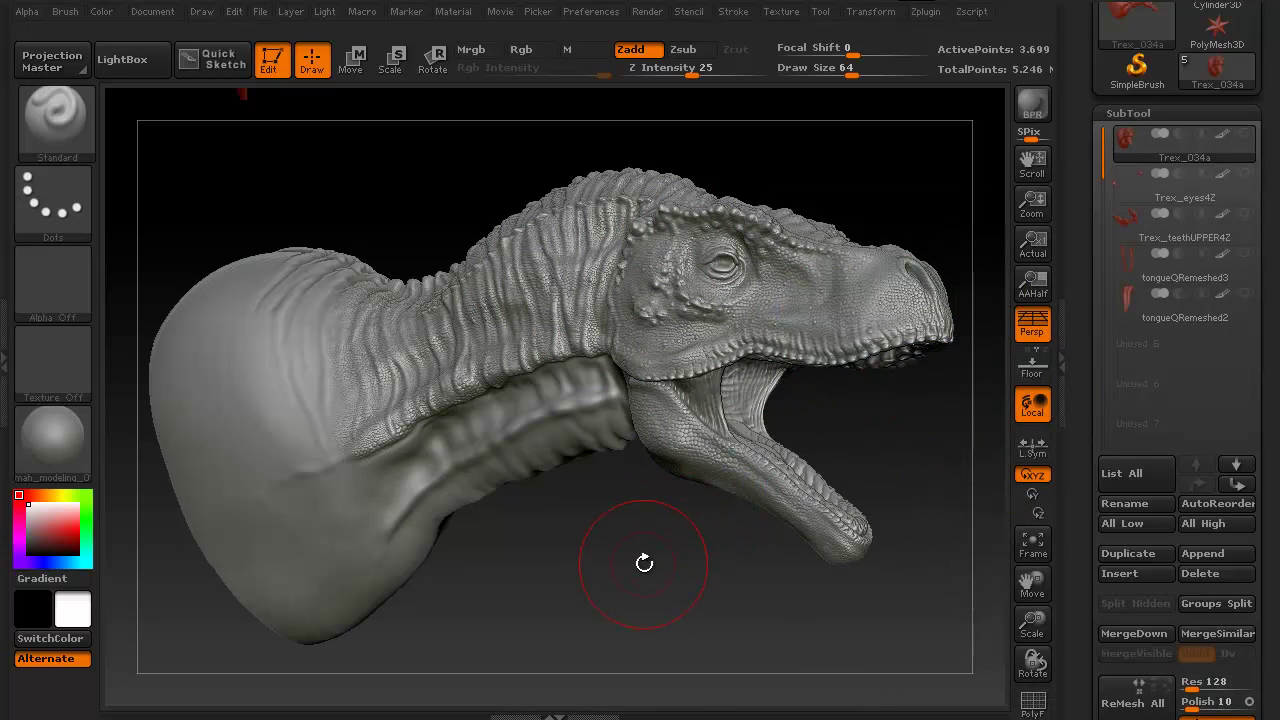
{"action": "key", "text": "alt+Down"}
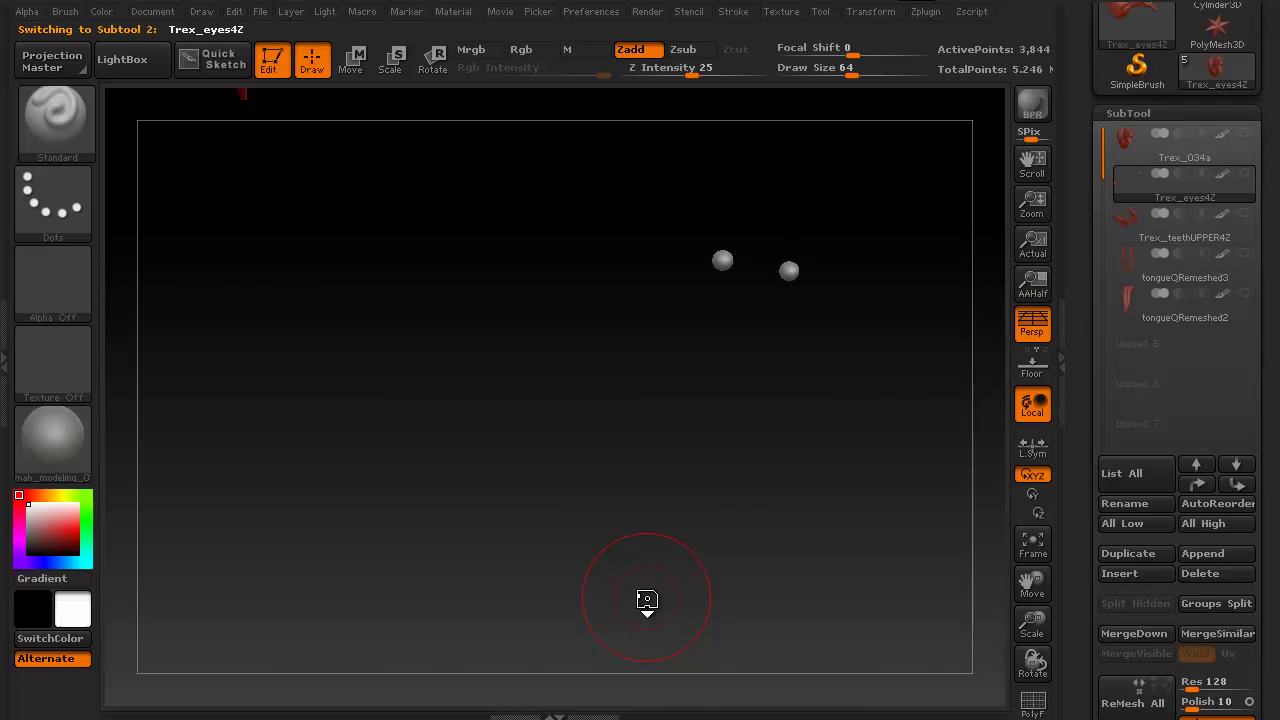
{"action": "key", "text": "alt+Down"}
{"action": "key", "text": "Down"}
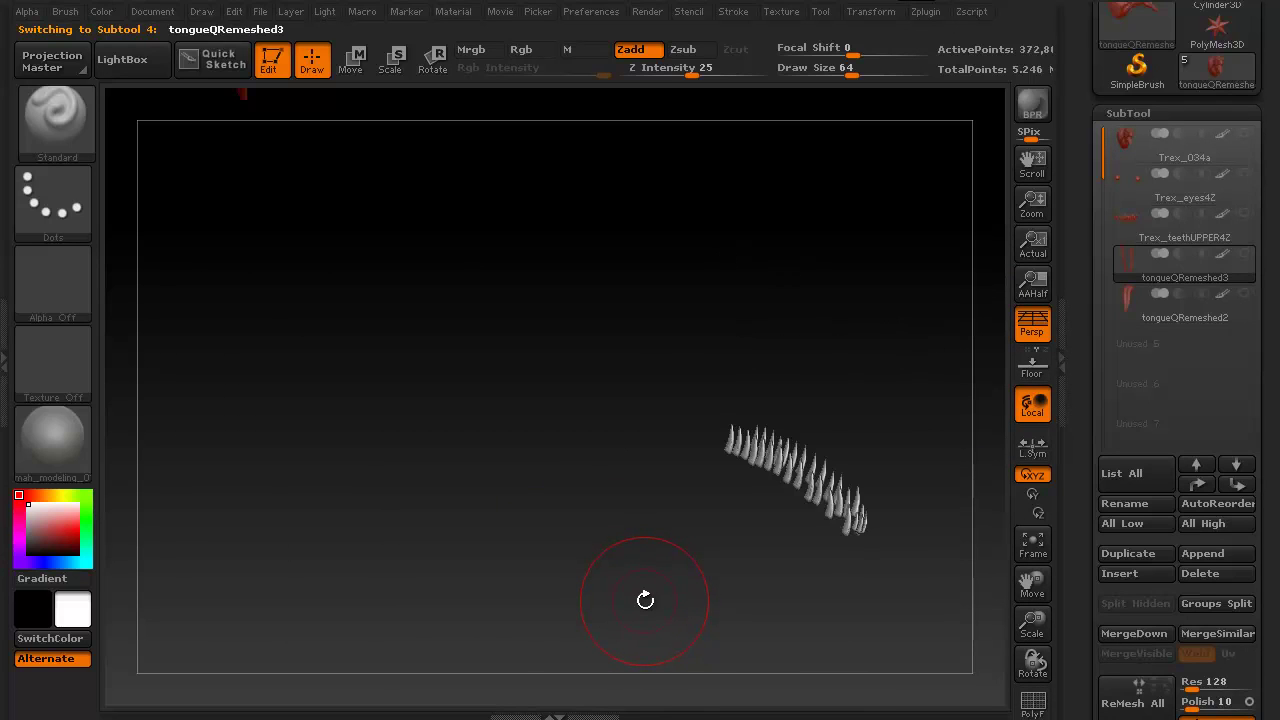
{"action": "key", "text": "Down"}
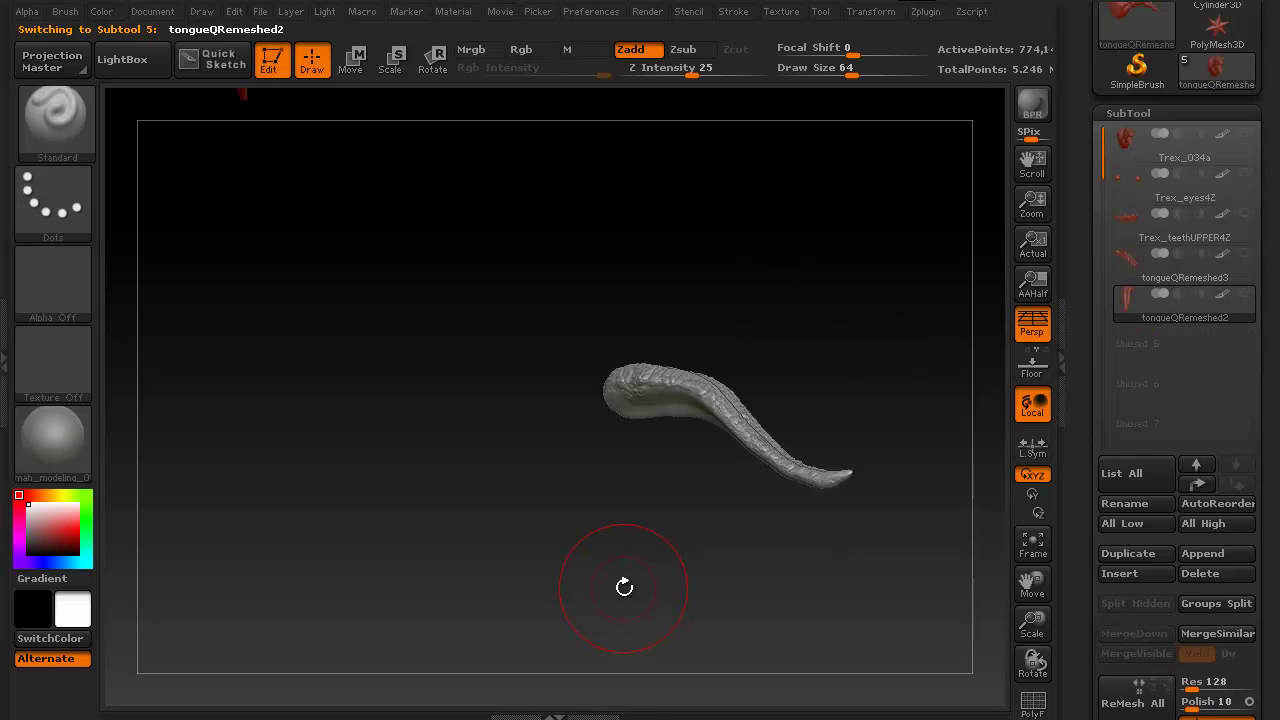
{"action": "mouse_move", "coordinate": [625, 588]}
{"action": "left_mouse_down"}
{"action": "mouse_move", "coordinate": [553, 622]}
{"action": "mouse_move", "coordinate": [526, 580]}
{"action": "mouse_move", "coordinate": [546, 563]}
{"action": "mouse_move", "coordinate": [580, 583]}
{"action": "mouse_move", "coordinate": [580, 631]}
{"action": "mouse_move", "coordinate": [500, 614]}
{"action": "mouse_move", "coordinate": [514, 603]}
{"action": "mouse_move", "coordinate": [549, 612]}
{"action": "mouse_move", "coordinate": [529, 606]}
{"action": "mouse_move", "coordinate": [583, 569]}
{"action": "left_mouse_up"}
{"action": "key", "text": "Up"}
{"action": "key", "text": "Up"}
{"action": "key", "text": "Up"}
{"action": "key", "text": "Up"}
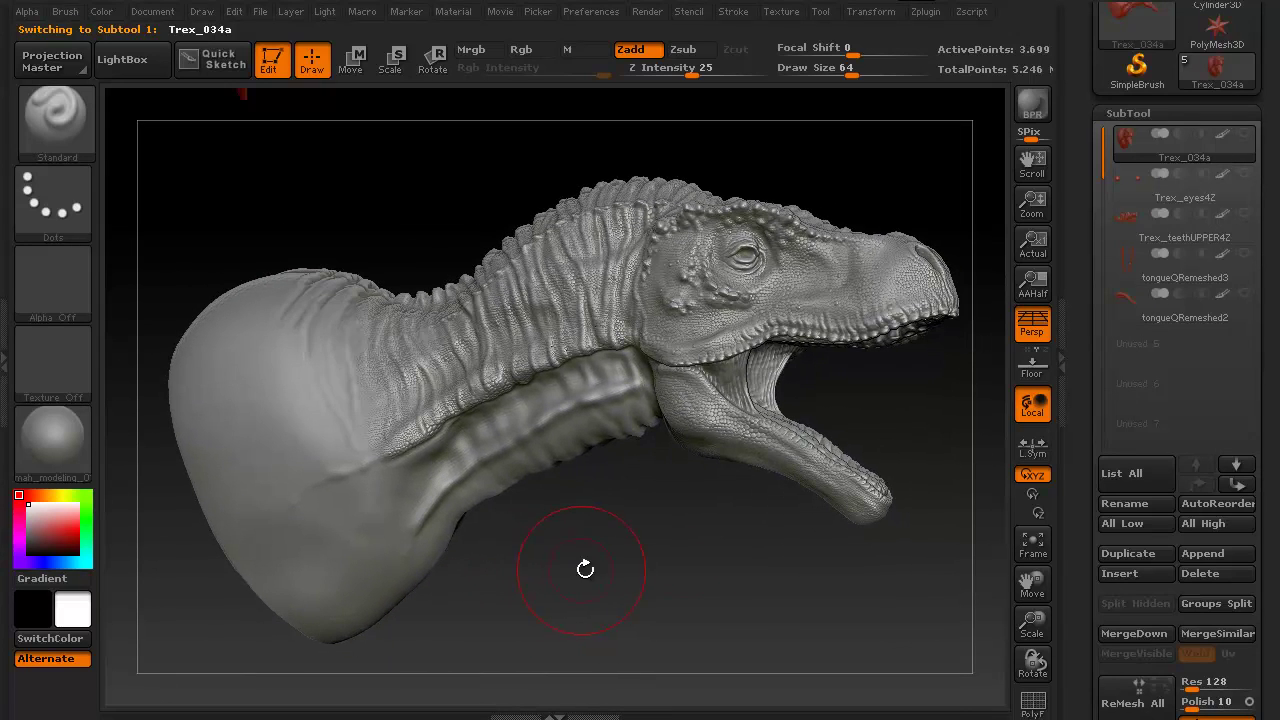
Duplicate Trex_034a as a backup and reselect the original Trex_034a head subtool.
{"action": "left_click", "coordinate": [1142, 553]}
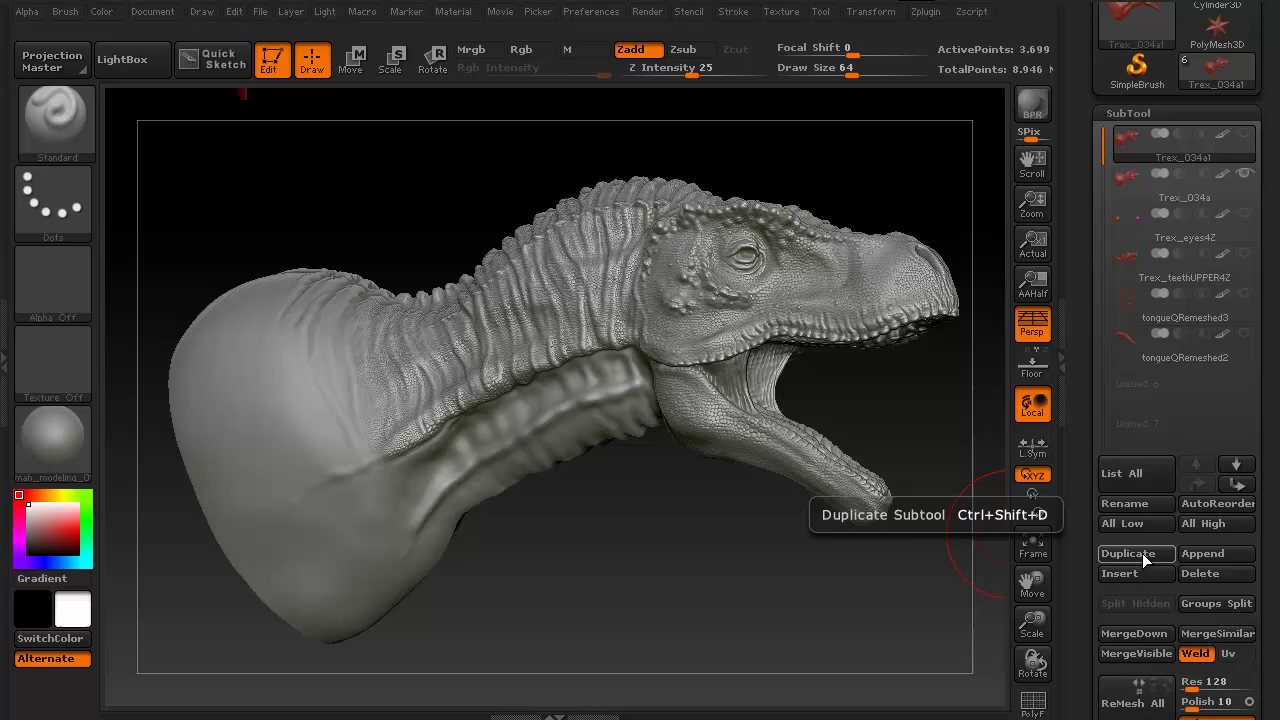
{"action": "left_click", "coordinate": [1183, 195]}
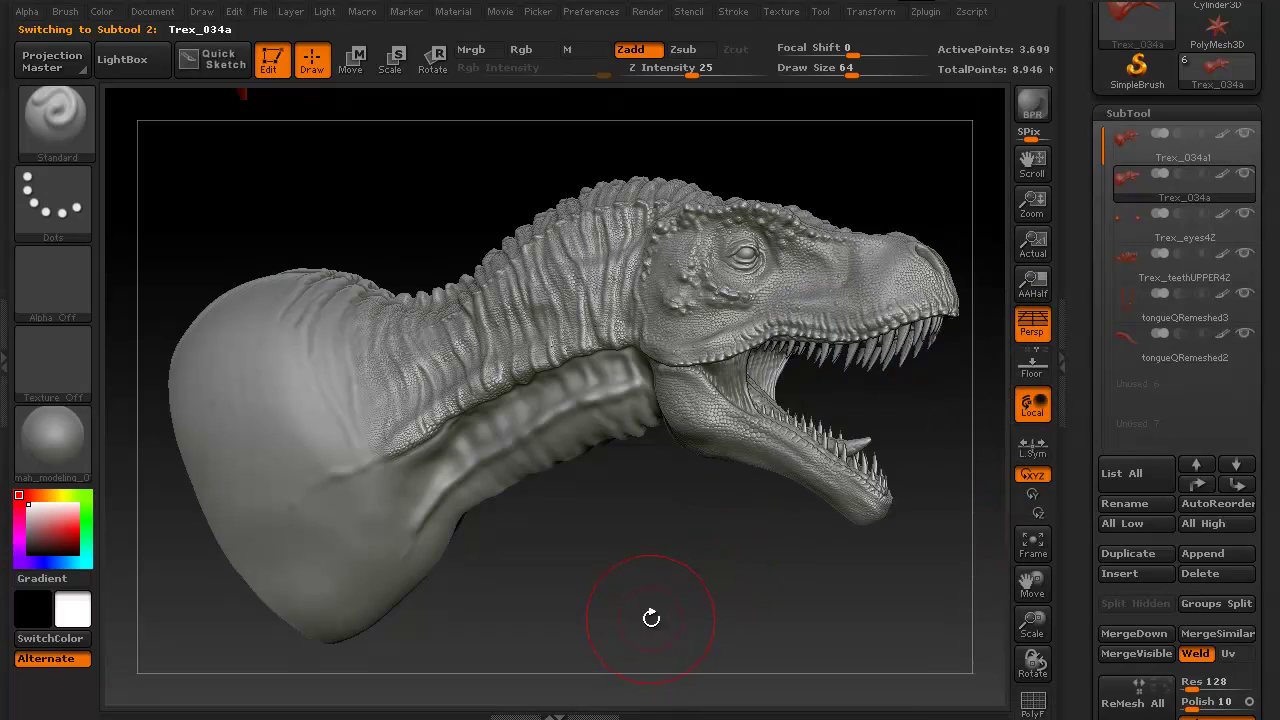
{"action": "key", "text": "ctrl+z"}
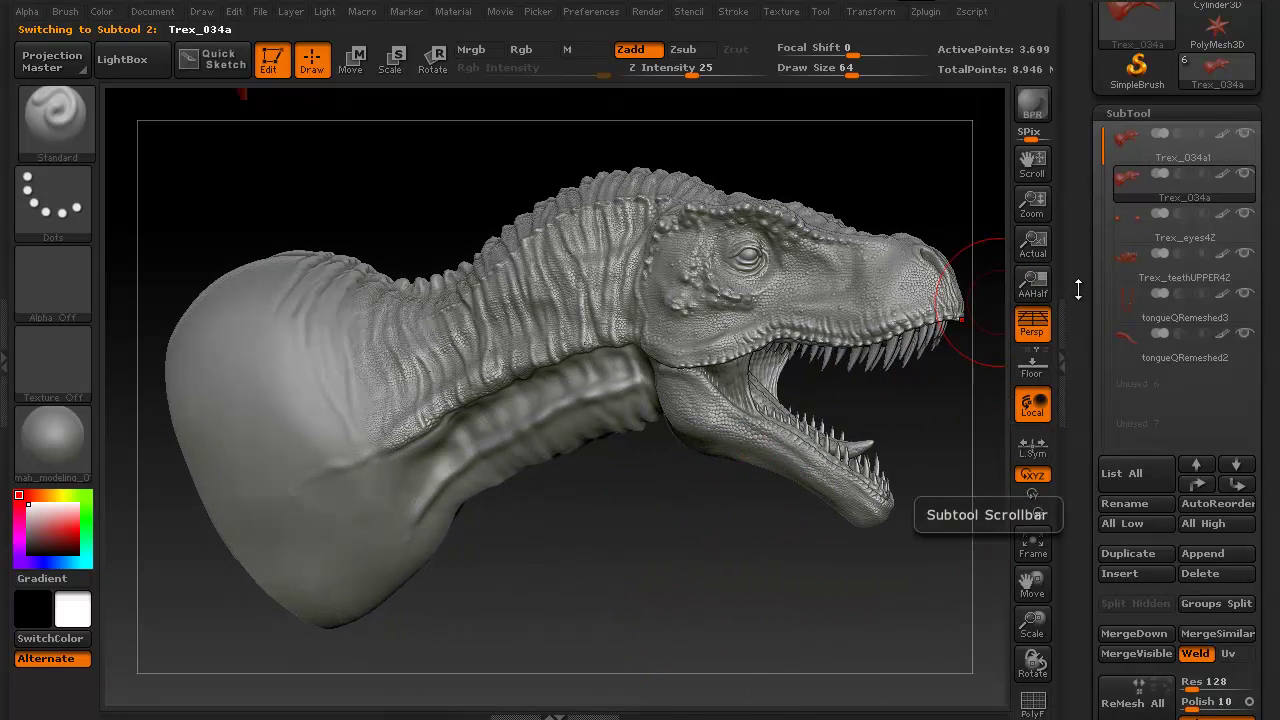
{"action": "scroll", "coordinate": [1276, 318], "scroll_direction": "up", "scroll_amount": 5}
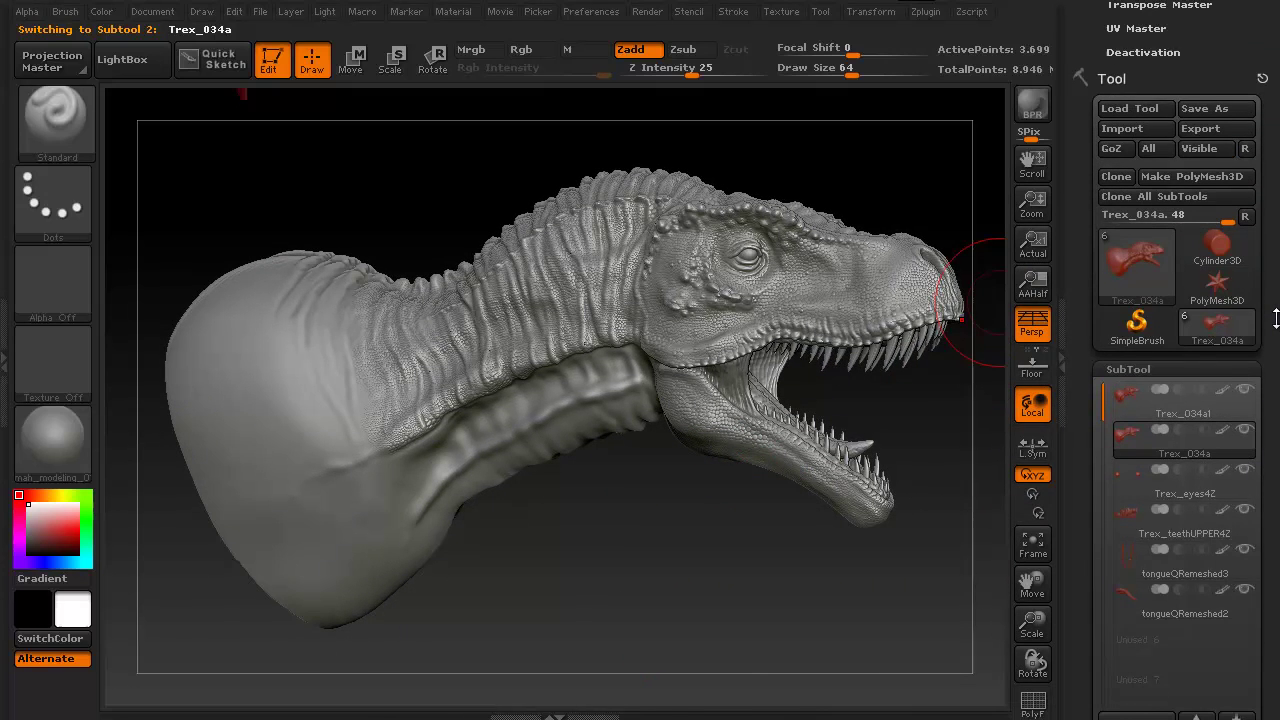
{"action": "scroll", "coordinate": [1276, 318], "scroll_direction": "up", "scroll_amount": 4}
{"action": "scroll", "coordinate": [1276, 360], "scroll_direction": "up", "scroll_amount": 4}
{"action": "scroll", "coordinate": [1275, 410], "scroll_direction": "up", "scroll_amount": 4}
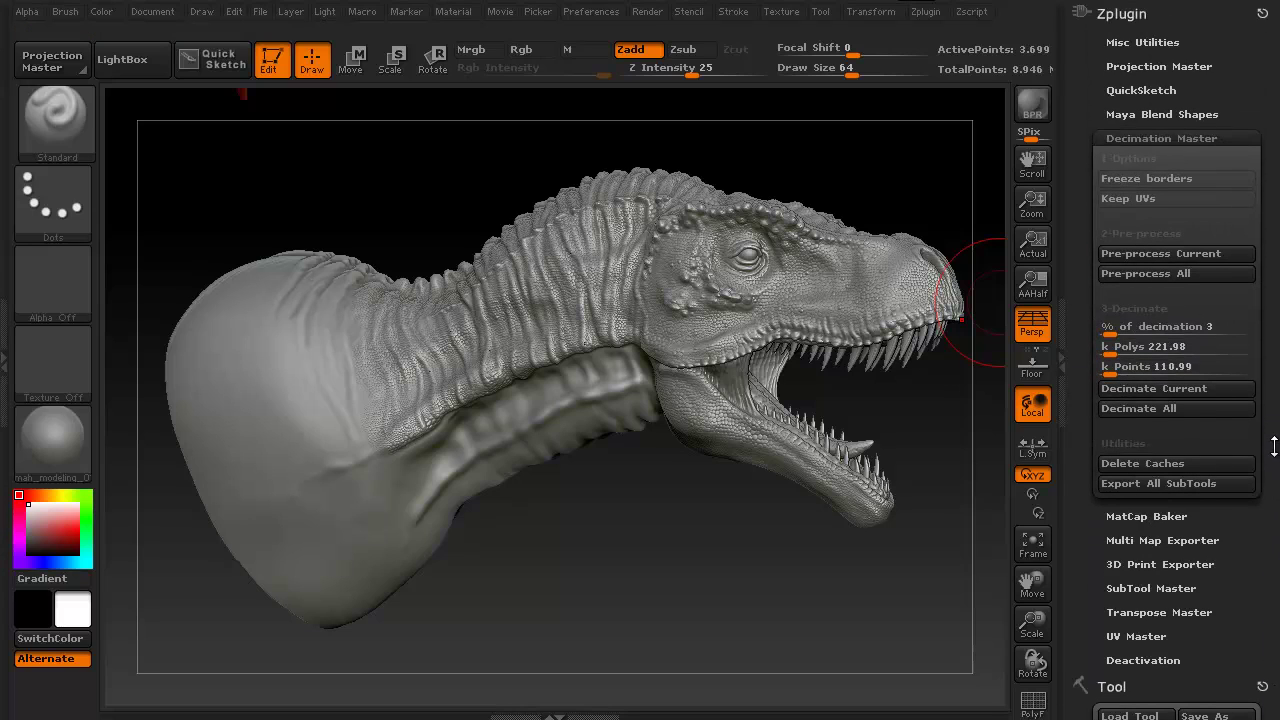
Dock the Zplugin menu in the right tray with Decimation Master expanded.
{"action": "left_click", "coordinate": [1260, 17]}
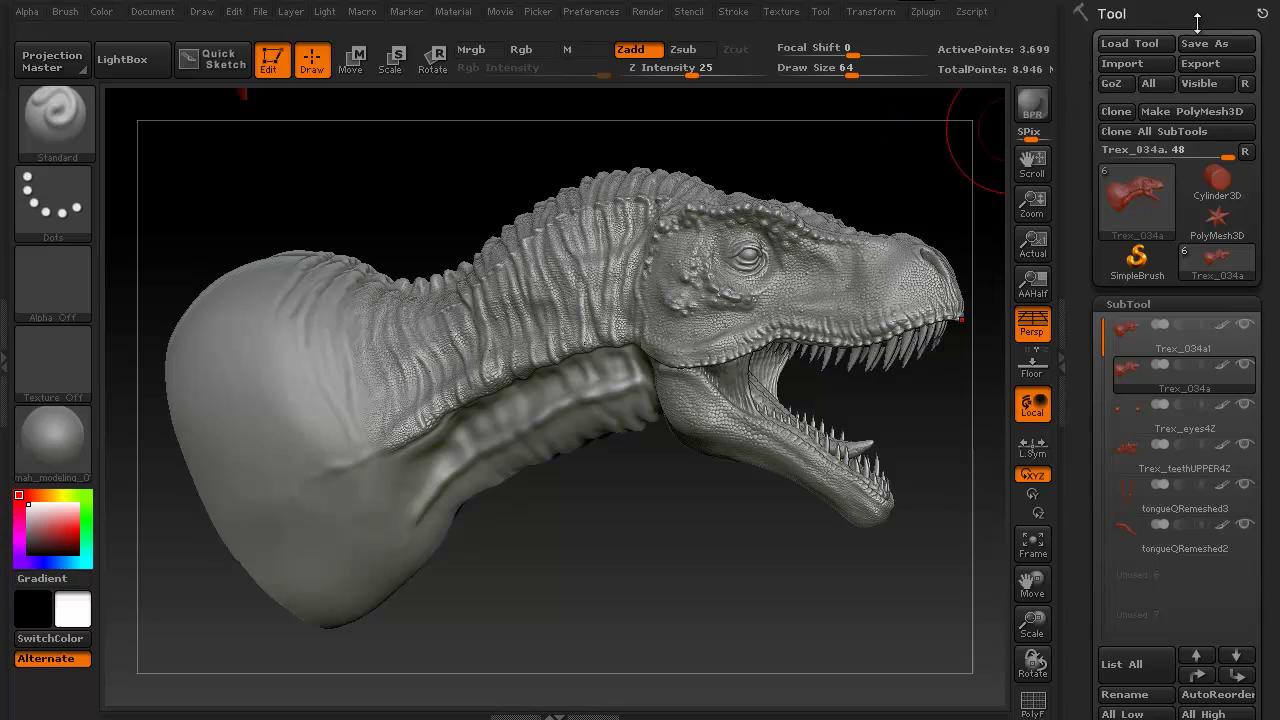
{"action": "left_click", "coordinate": [925, 12]}
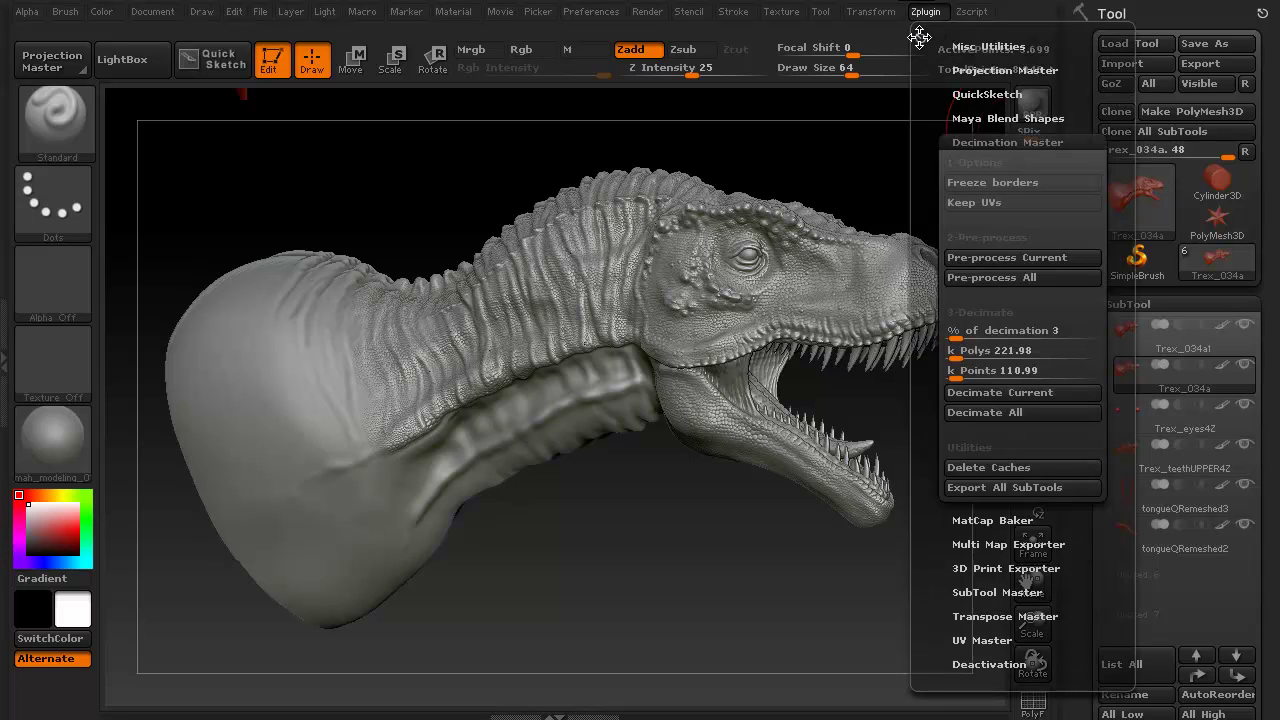
{"action": "left_click", "coordinate": [919, 37]}
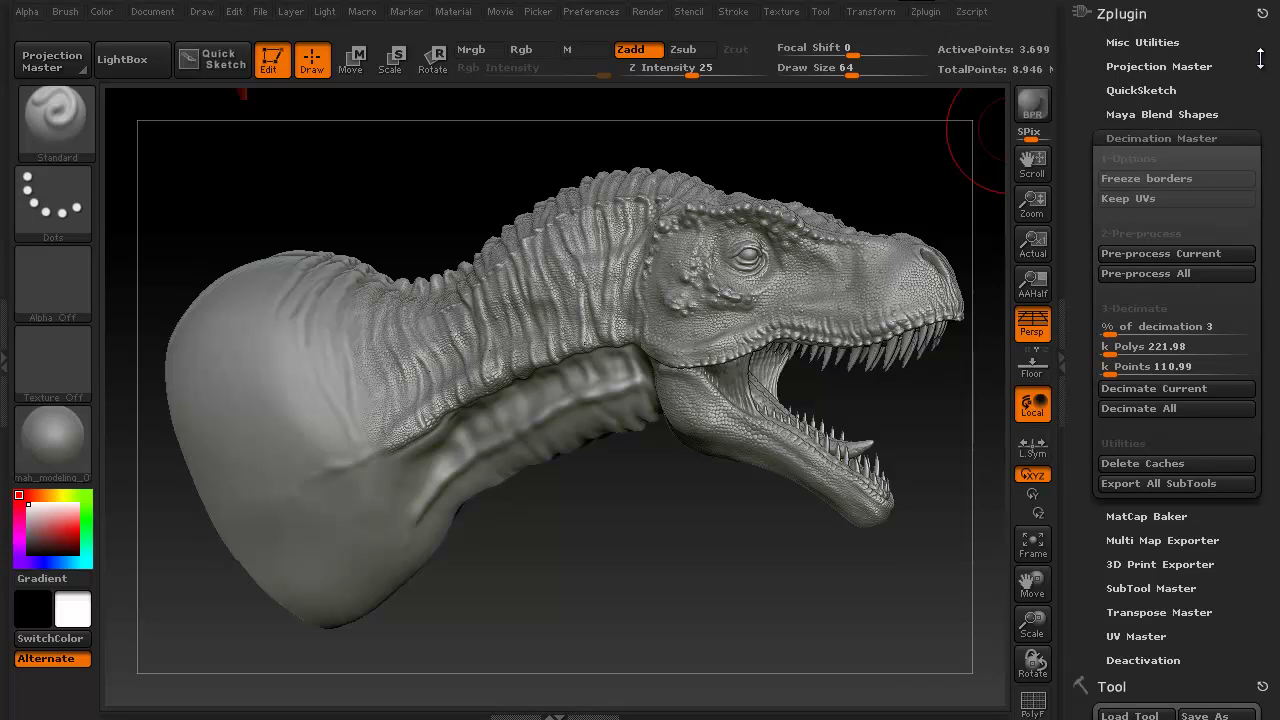
{"action": "left_click", "coordinate": [1195, 137]}
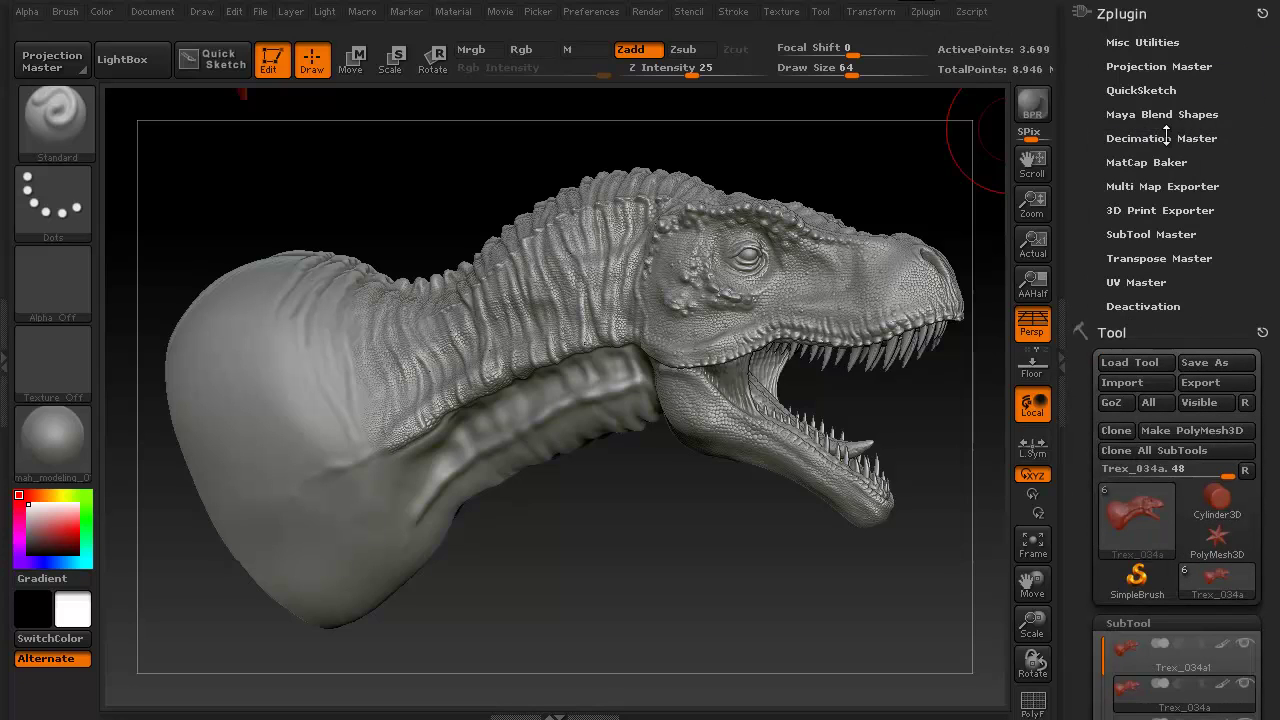
{"action": "left_click", "coordinate": [1162, 137]}
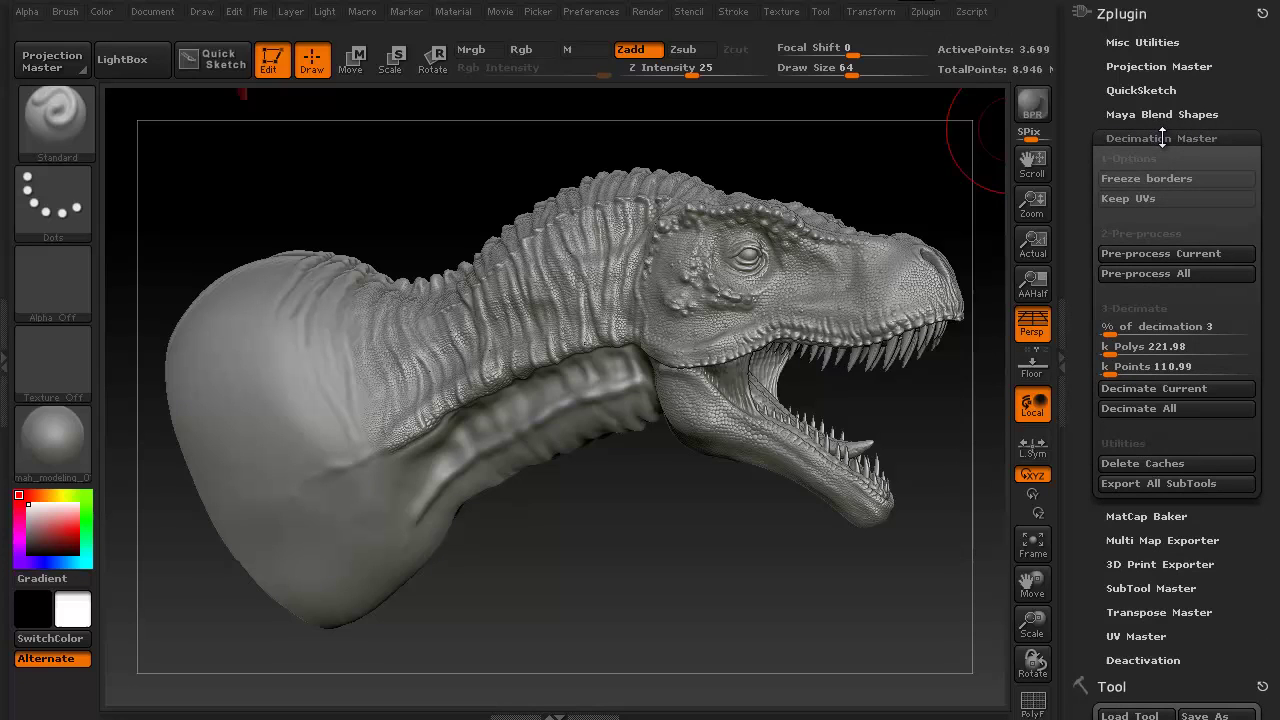
Raise Decimation Master's % of decimation to 100, about 3.7 million target polygons.
{"action": "left_click_drag", "start_coordinate": [792, 539], "coordinate": [633, 621]}
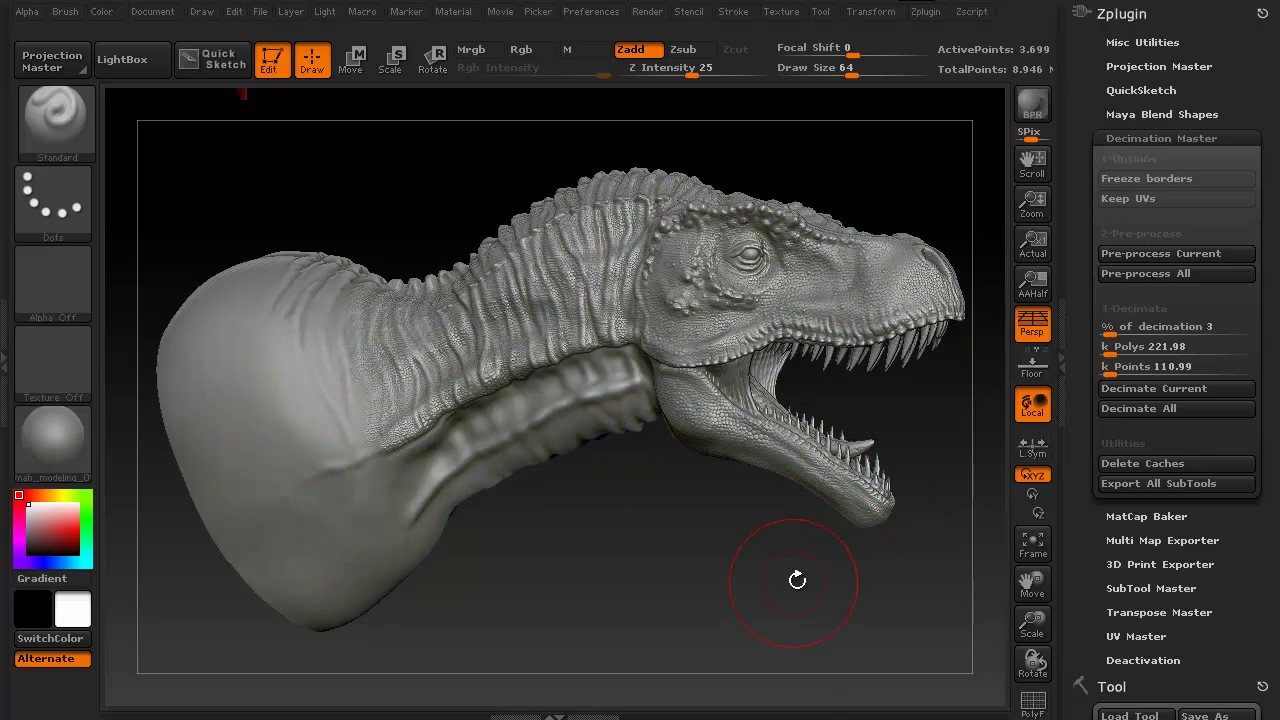
{"action": "left_click_drag", "start_coordinate": [677, 577], "coordinate": [680, 571]}
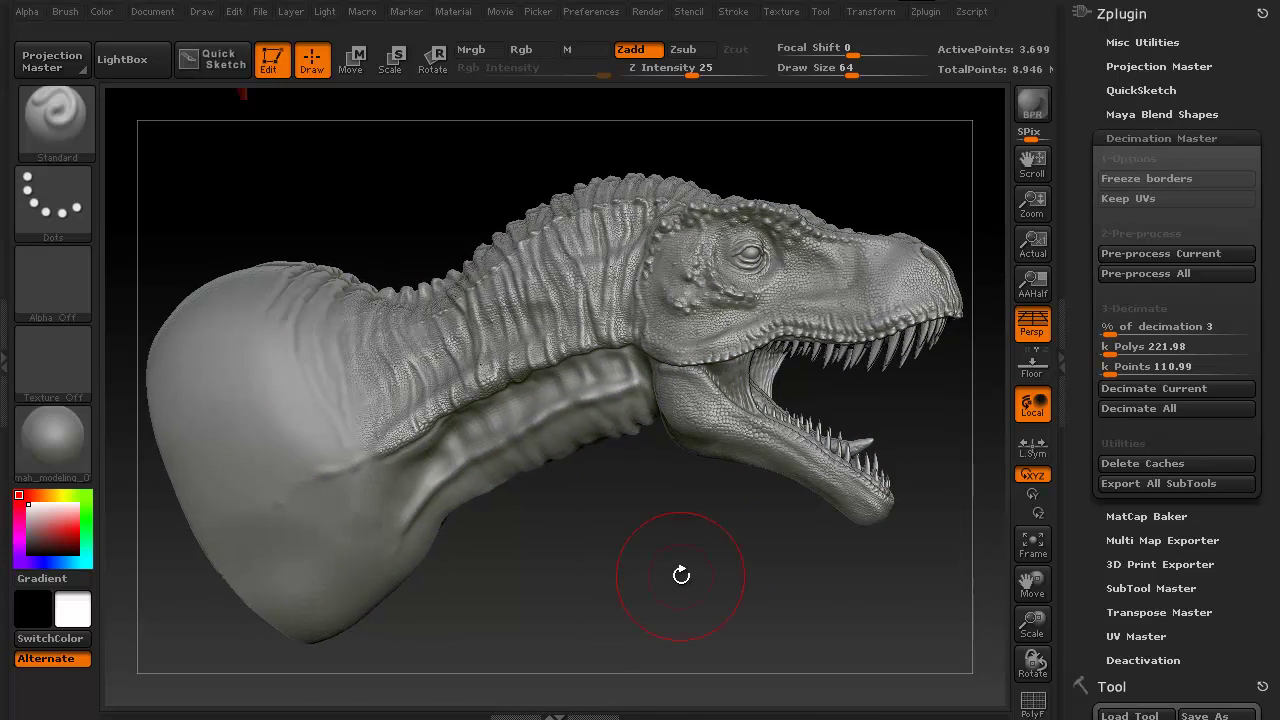
{"action": "left_click_drag", "start_coordinate": [643, 609], "coordinate": [656, 609]}
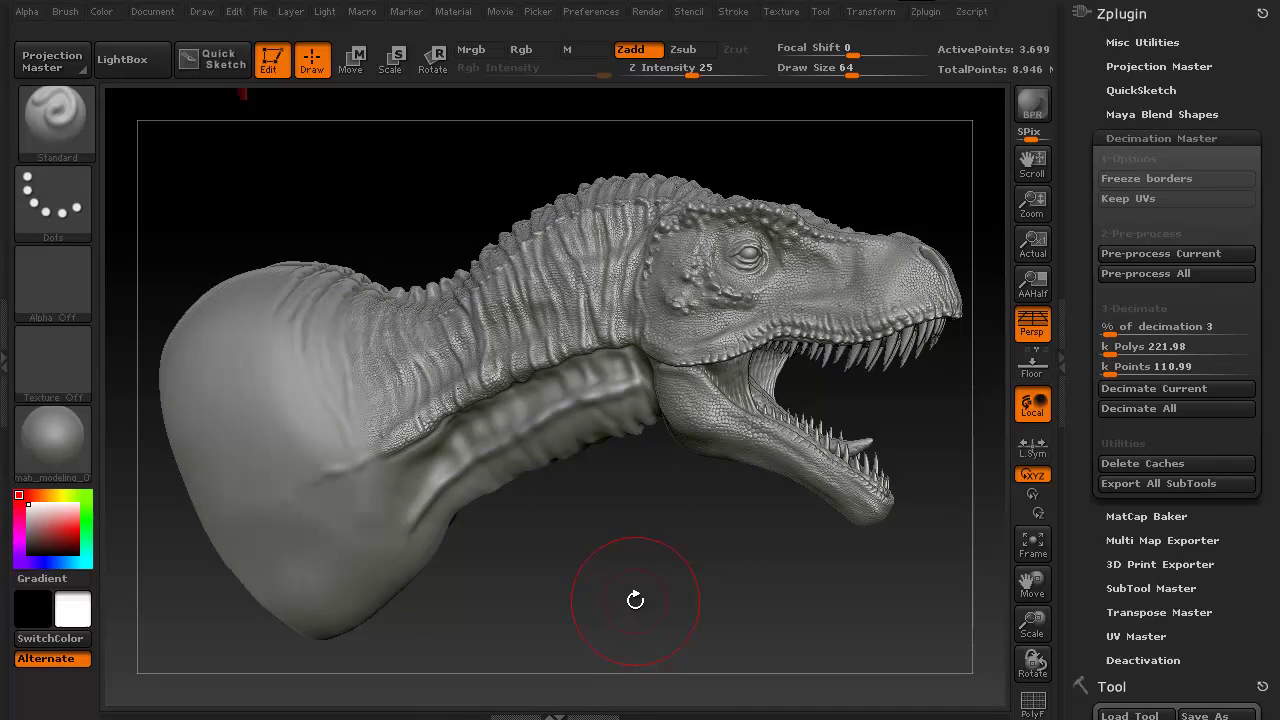
{"action": "left_click_drag", "start_coordinate": [634, 600], "coordinate": [631, 598]}
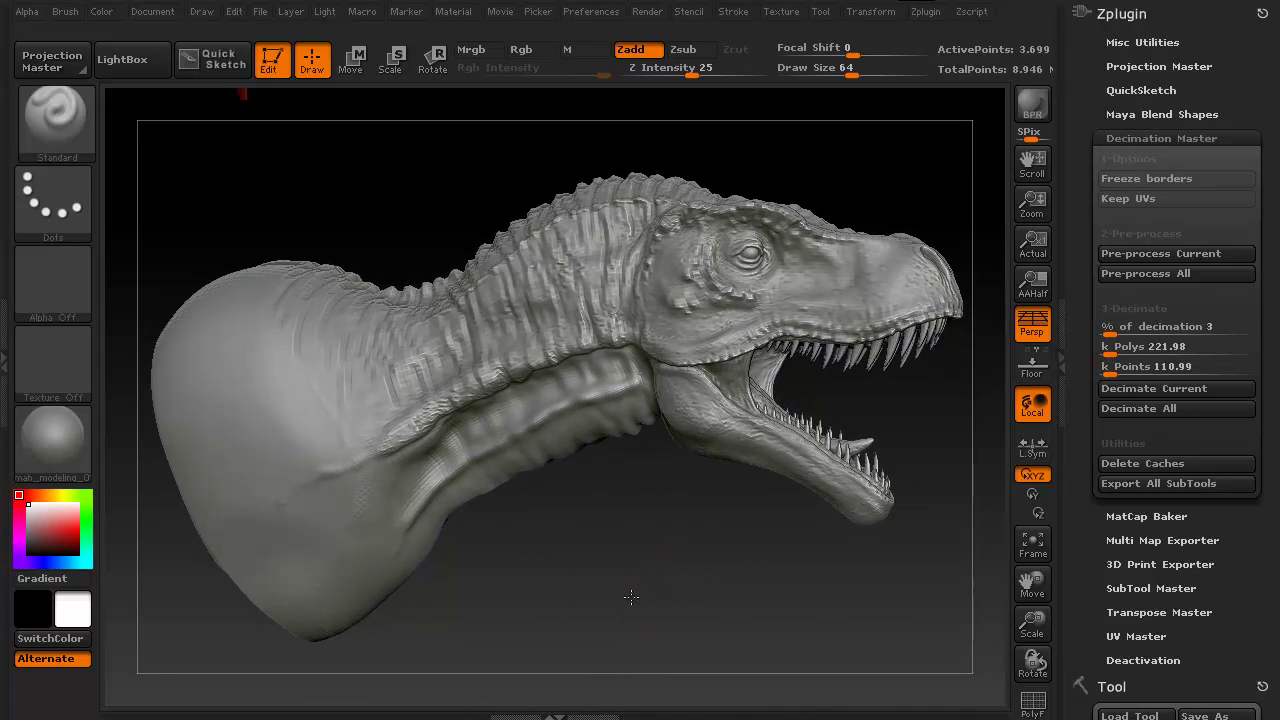
{"action": "left_click_drag", "start_coordinate": [632, 596], "coordinate": [662, 590]}
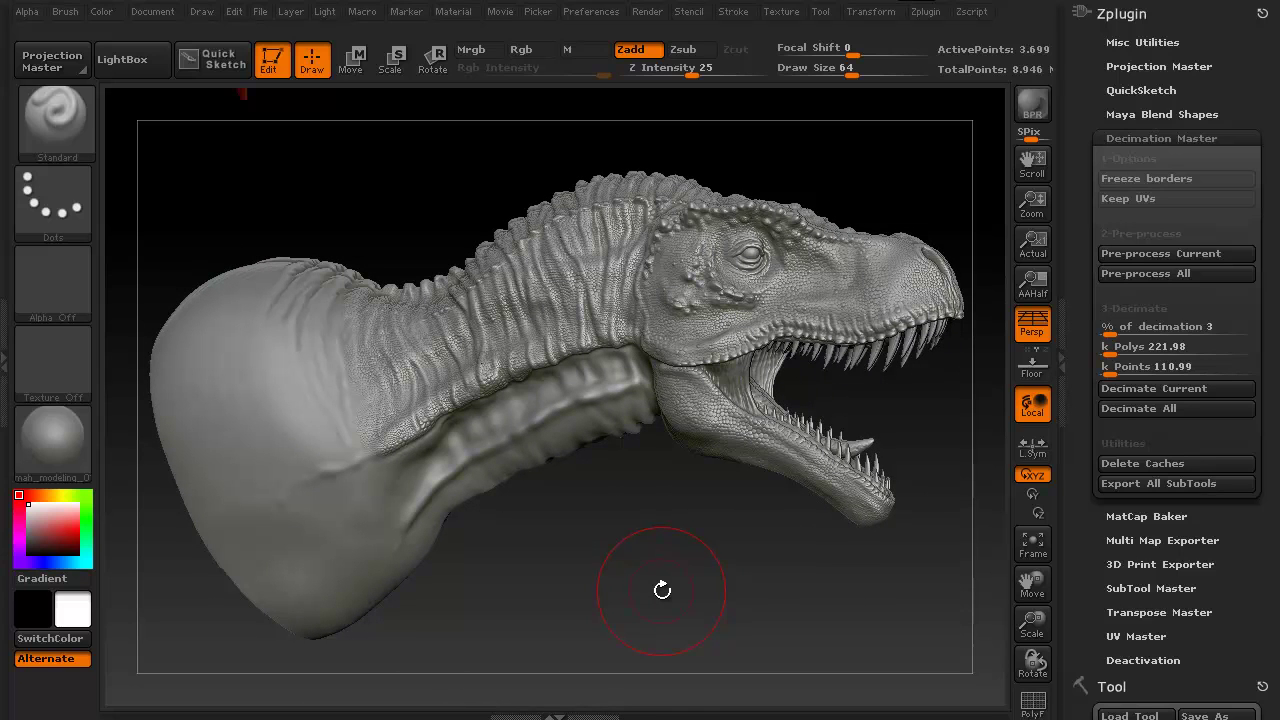
{"action": "left_click", "coordinate": [1060, 357]}
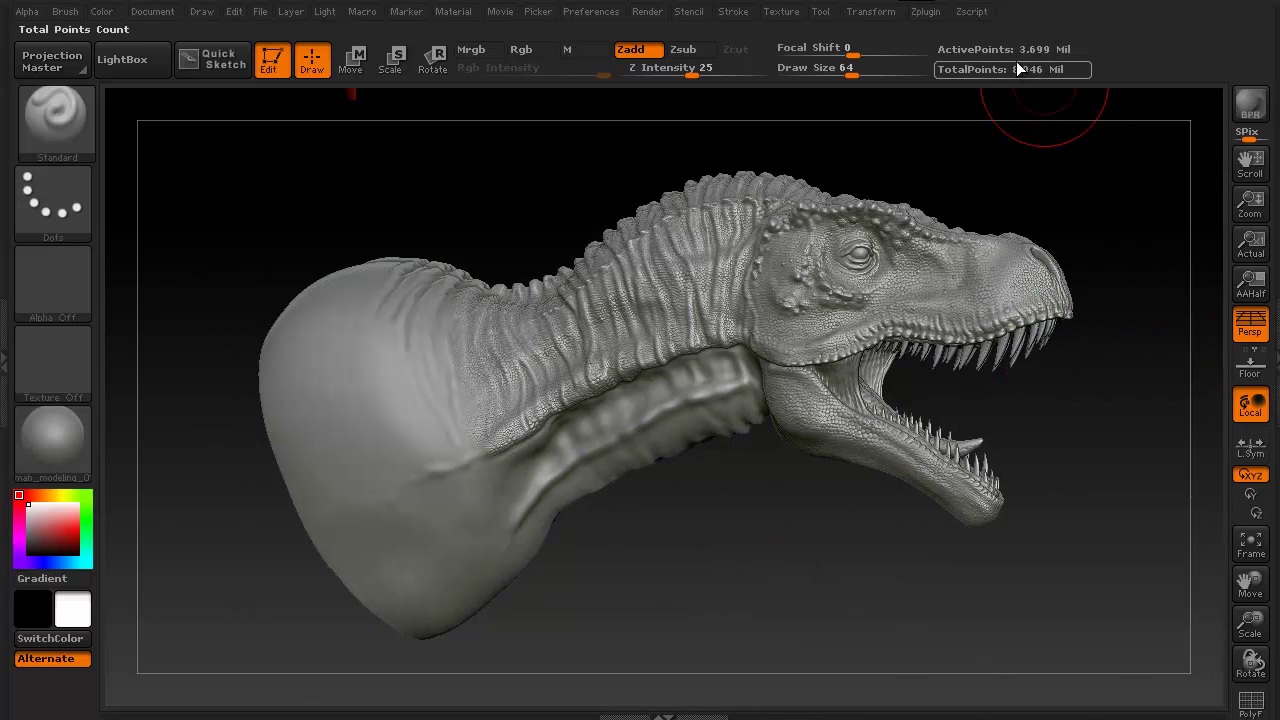
{"action": "left_click", "coordinate": [1273, 357]}
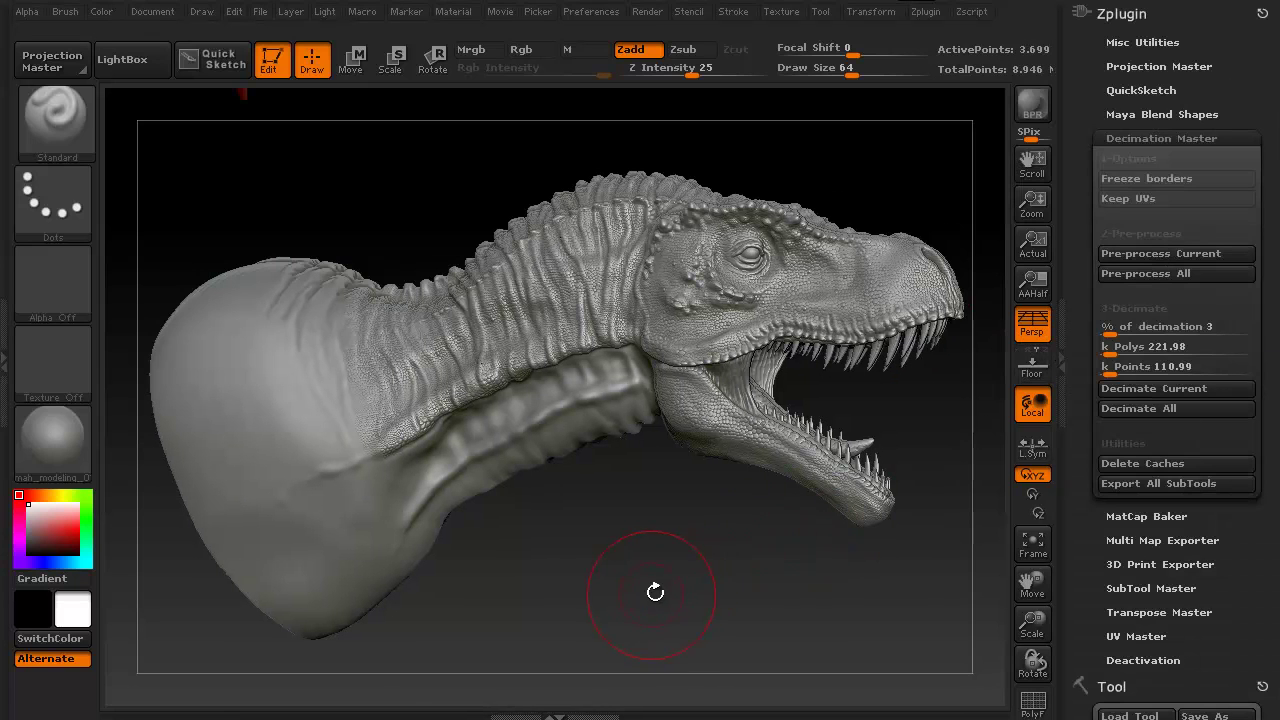
{"action": "left_click_drag", "start_coordinate": [594, 580], "coordinate": [610, 600]}
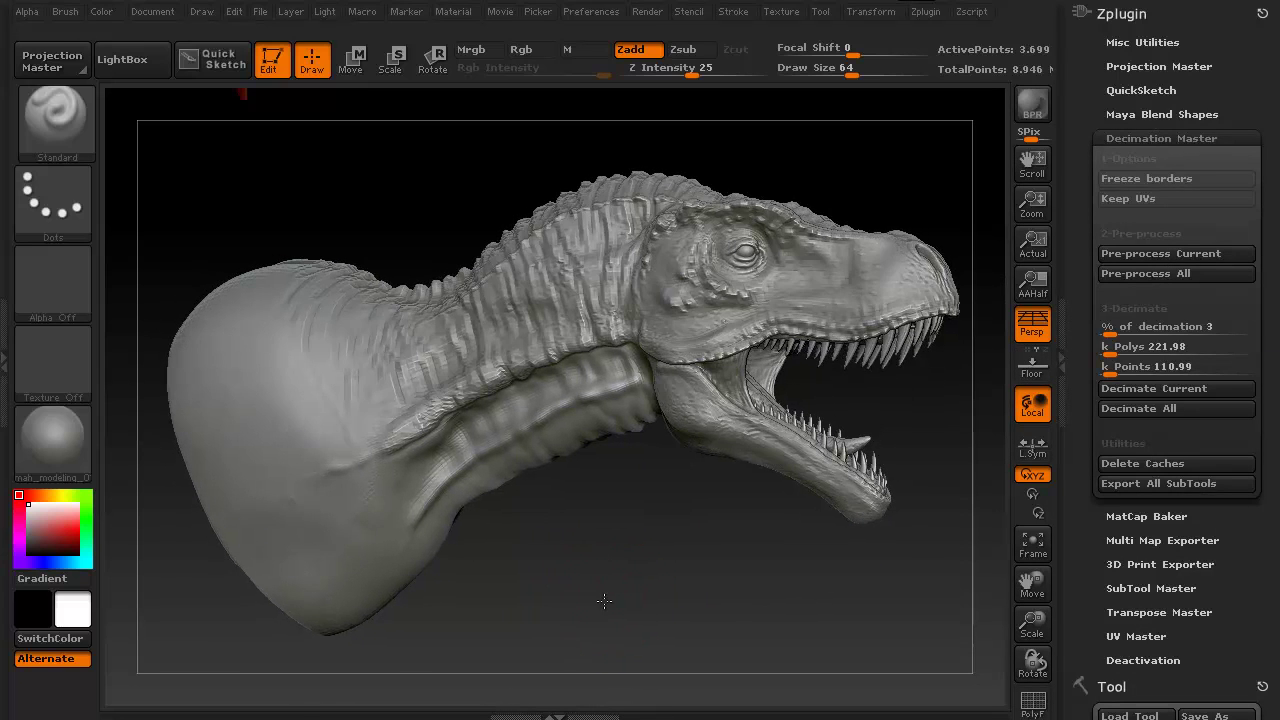
{"action": "left_click_drag", "start_coordinate": [1105, 328], "coordinate": [1258, 328]}
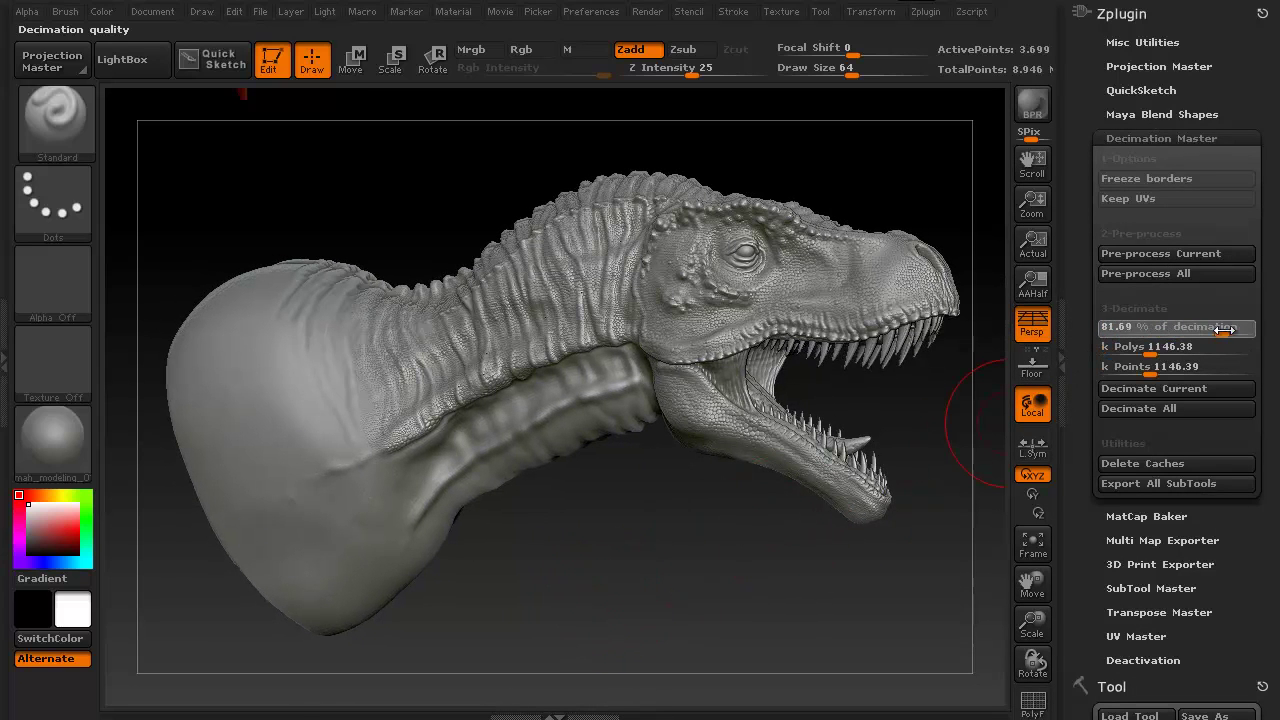
Begin lowering the % of decimation from 100 toward roughly 48.59 percent.
{"action": "left_click", "coordinate": [1156, 348]}
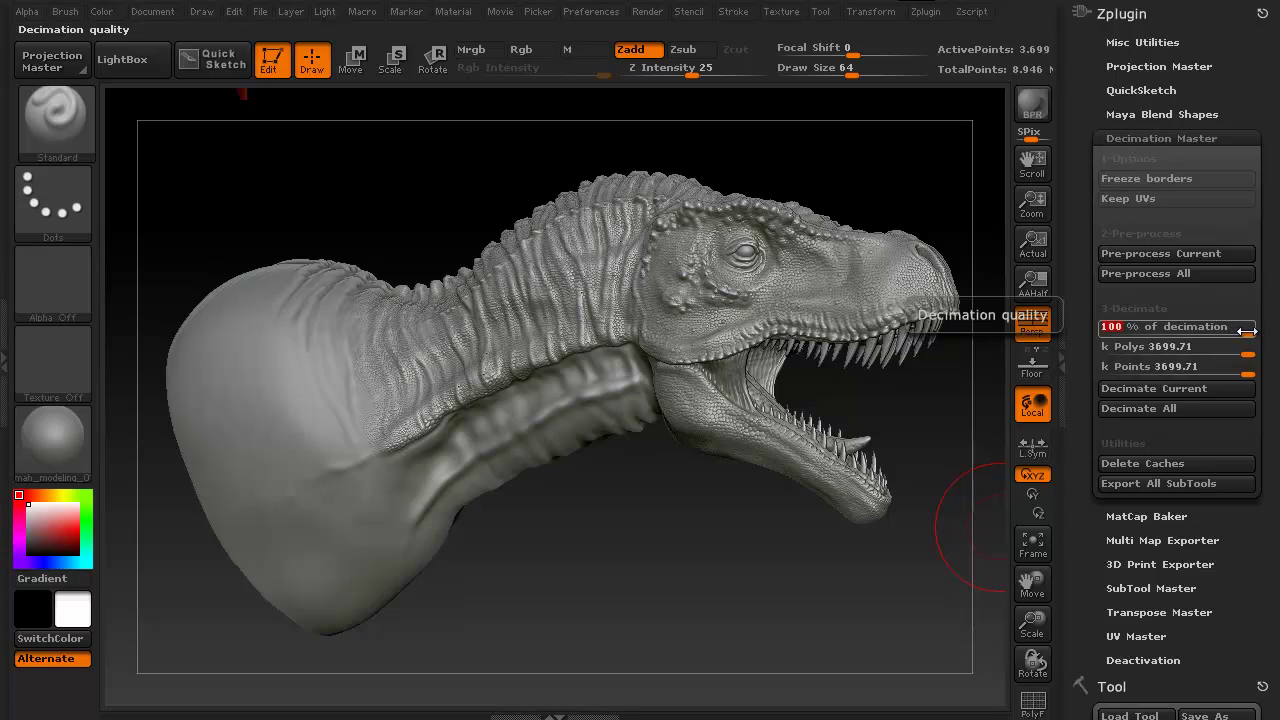
{"action": "left_click", "coordinate": [1245, 330]}
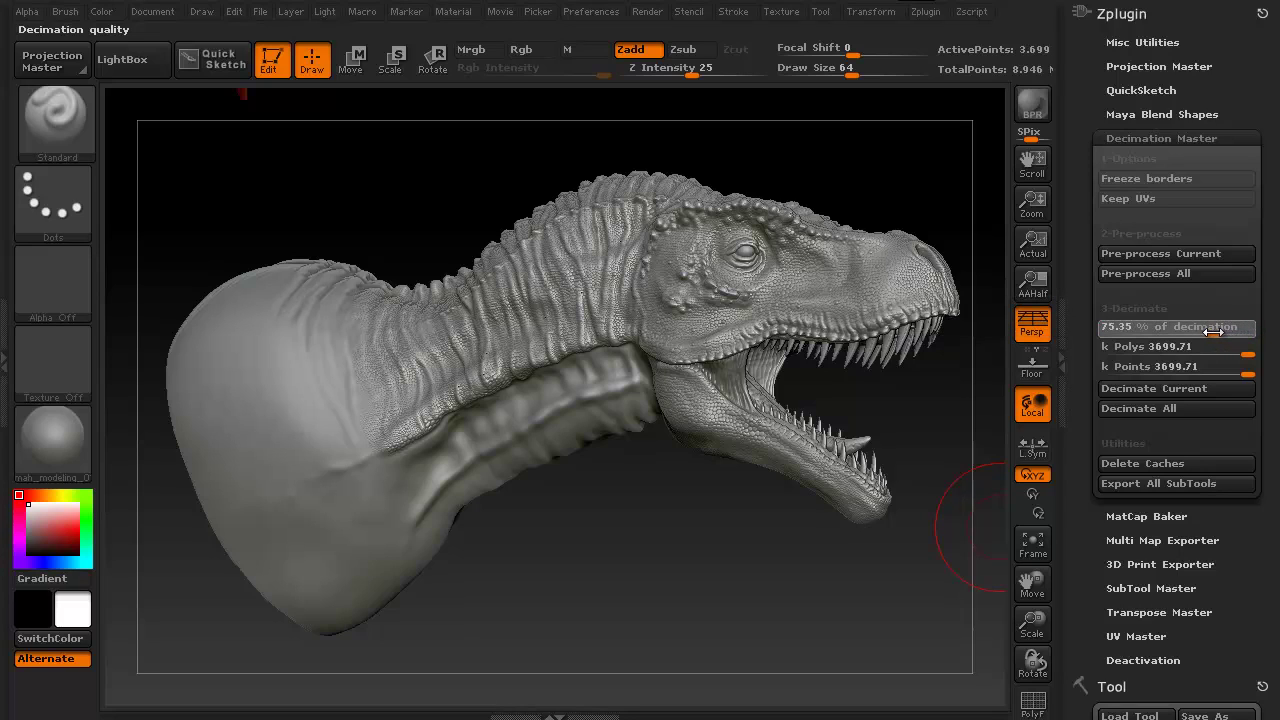
Enter 50 percent decimation, then drag it down to 2.81 percent (156.32 k Polys).
{"action": "type", "text": "50"}
{"action": "key", "text": "Return"}
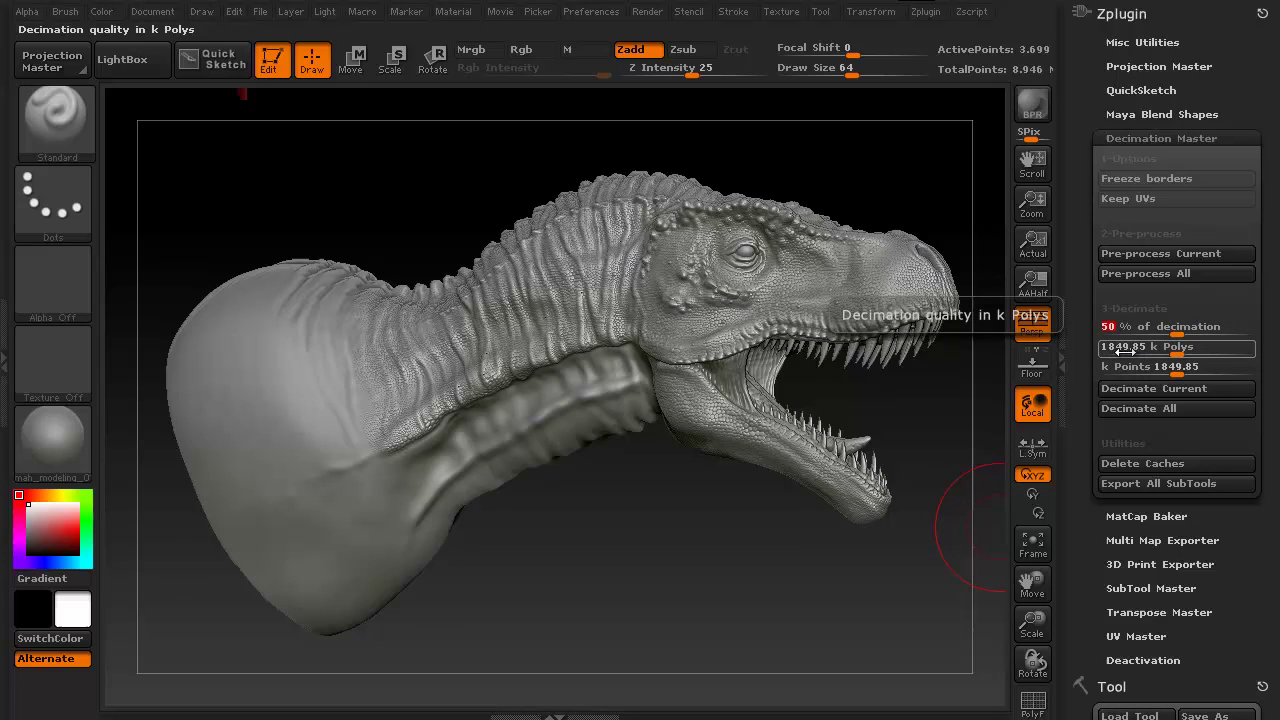
{"action": "left_click_drag", "start_coordinate": [1160, 331], "coordinate": [1170, 331]}
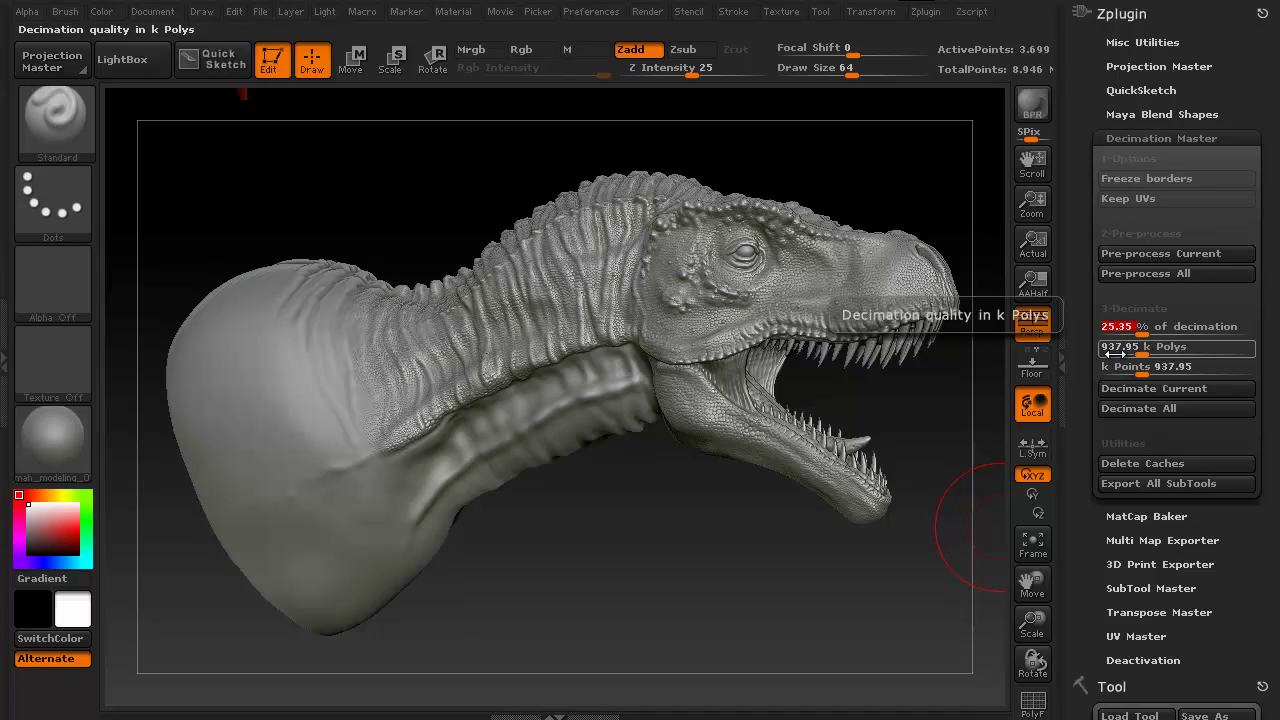
{"action": "left_click_drag", "start_coordinate": [1145, 328], "coordinate": [1133, 329]}
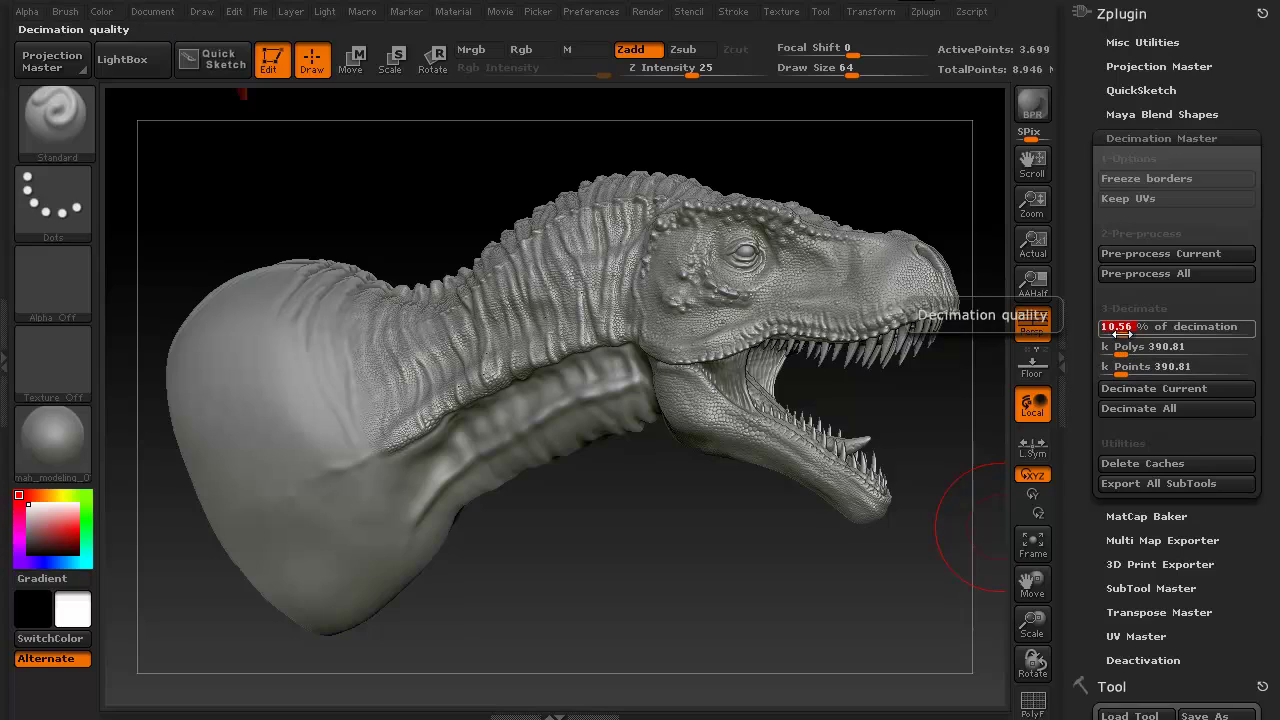
{"action": "left_click_drag", "start_coordinate": [1121, 327], "coordinate": [1116, 327]}
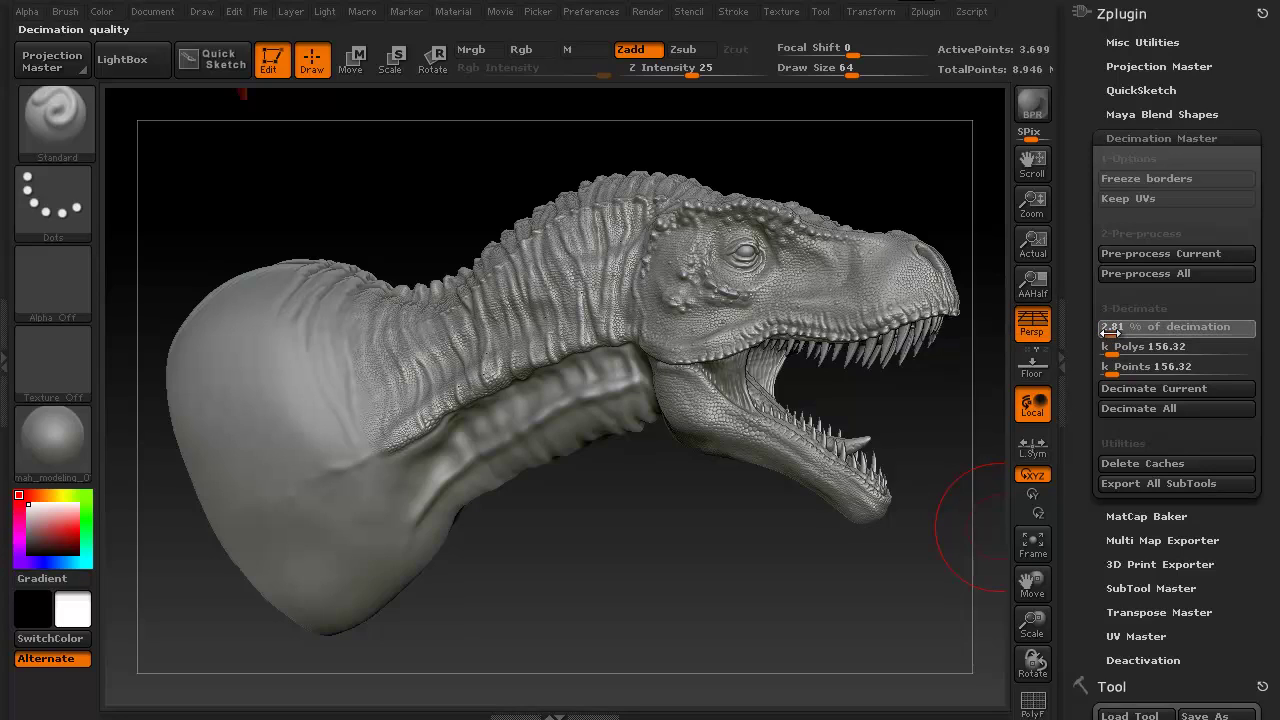
Fine-tune the % of decimation to 5.63, targeting 208.43 k polygons.
{"action": "left_click", "coordinate": [1111, 328]}
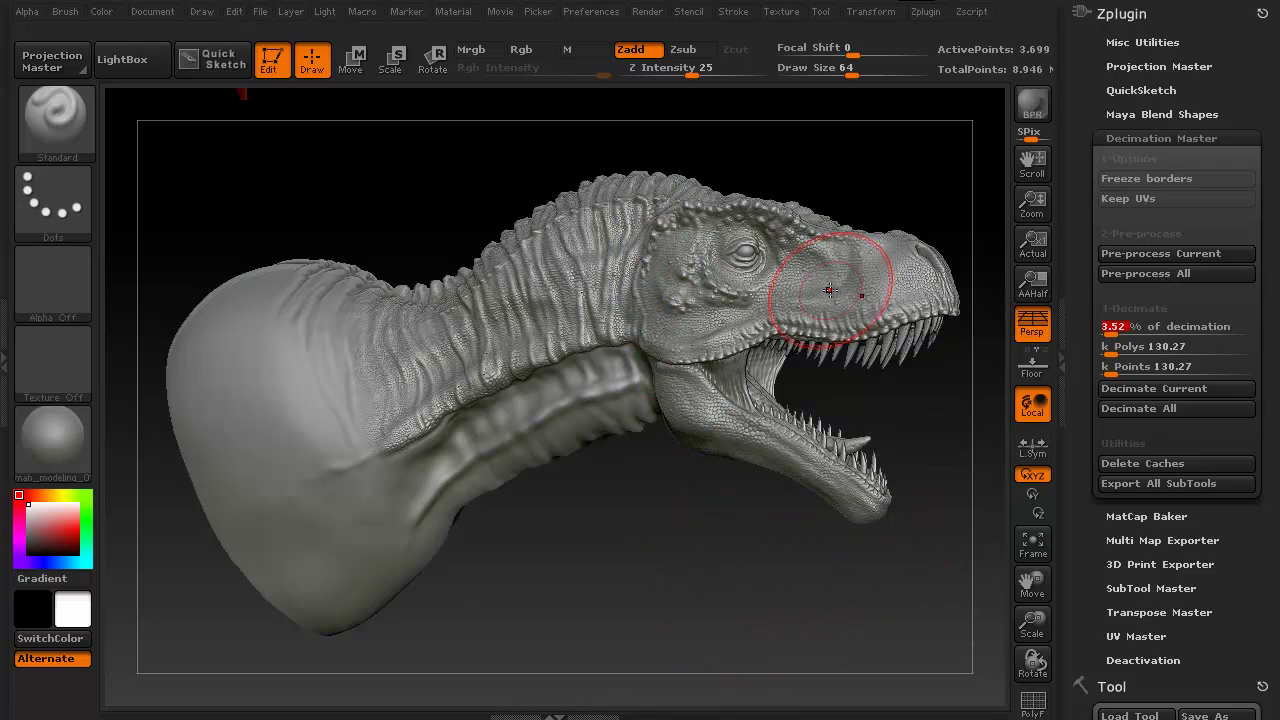
{"action": "left_click", "coordinate": [1117, 331]}
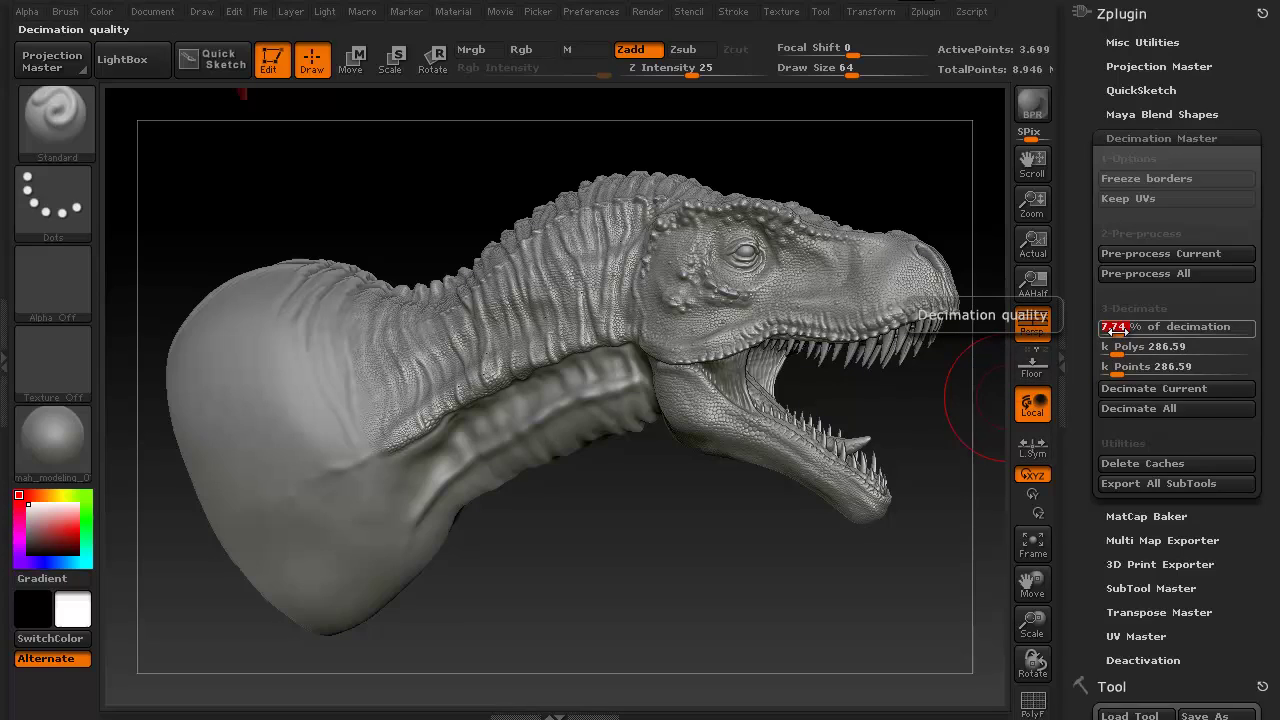
{"action": "left_click_drag", "start_coordinate": [1114, 327], "coordinate": [1111, 327]}
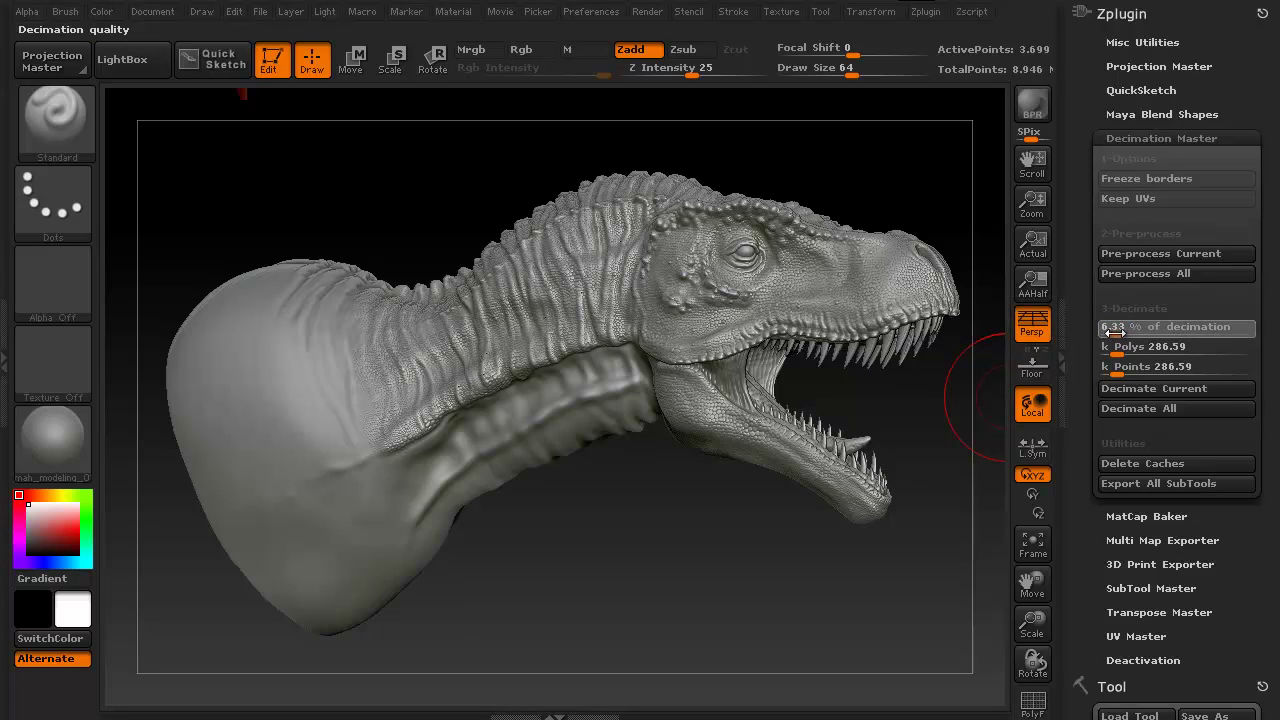
{"action": "left_click", "coordinate": [1113, 330]}
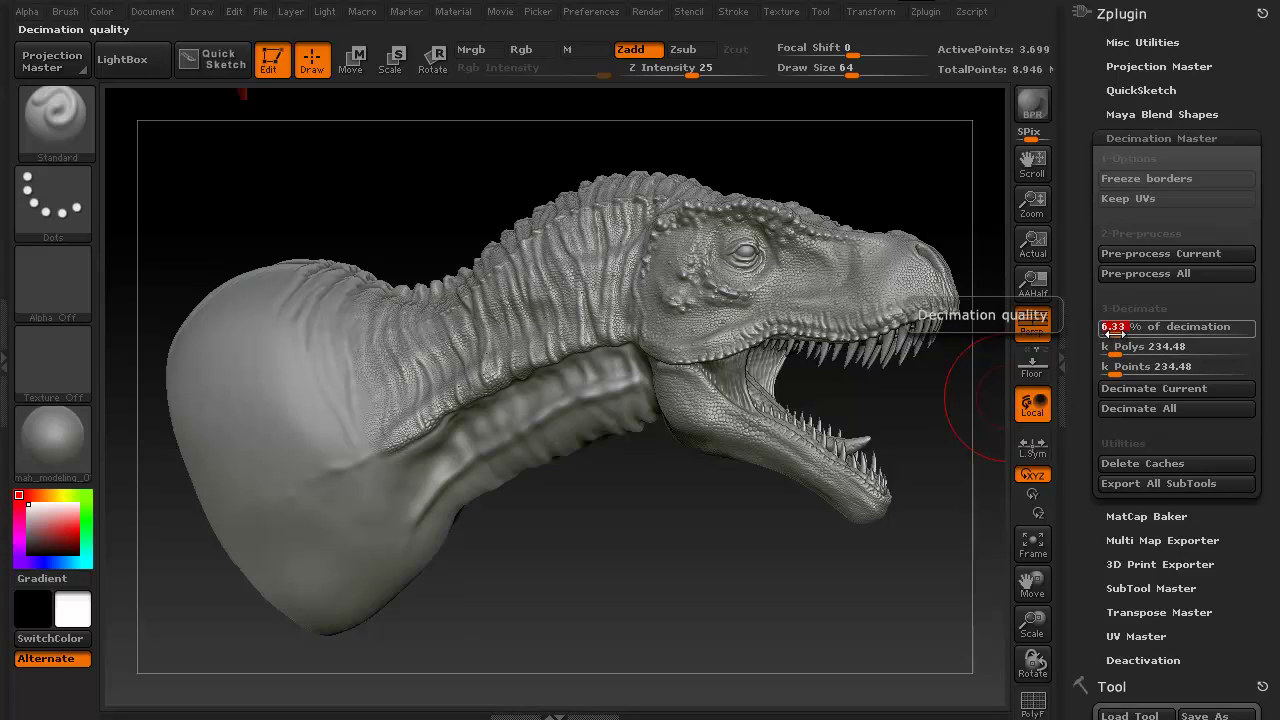
{"action": "key", "text": "Escape"}
{"action": "left_click", "coordinate": [1110, 345]}
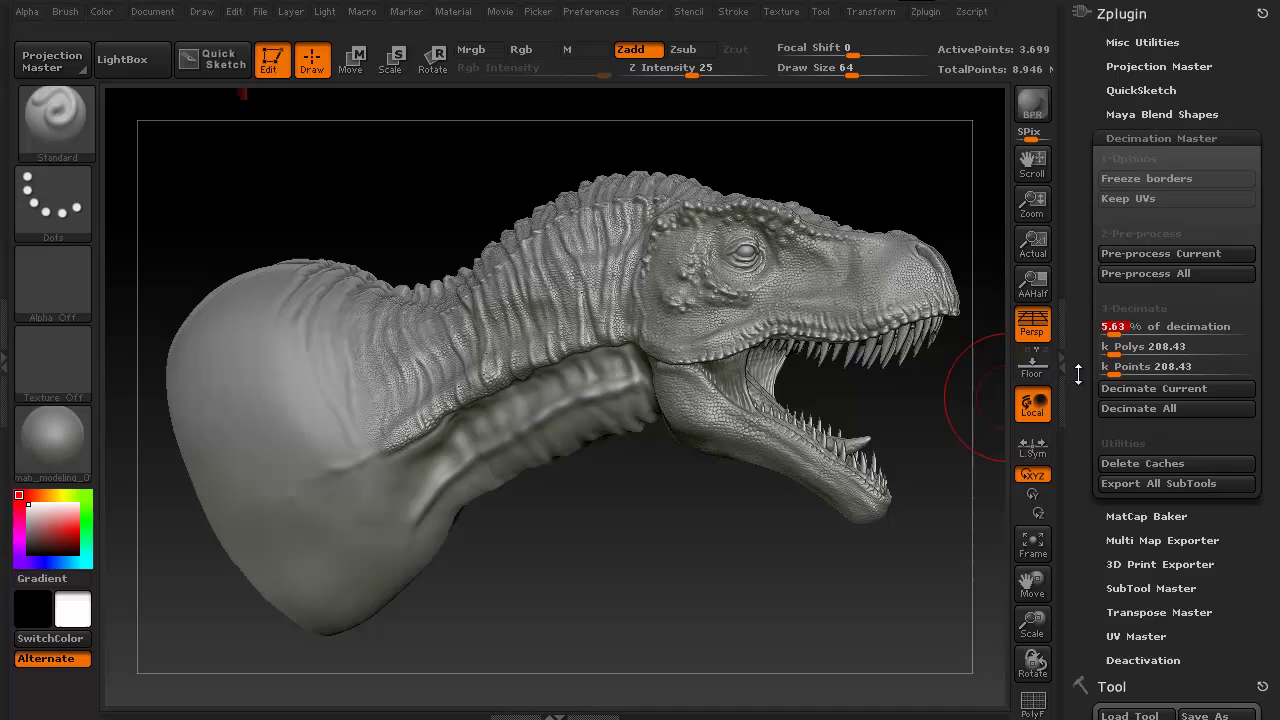
{"action": "left_click_drag", "start_coordinate": [692, 590], "coordinate": [671, 584]}
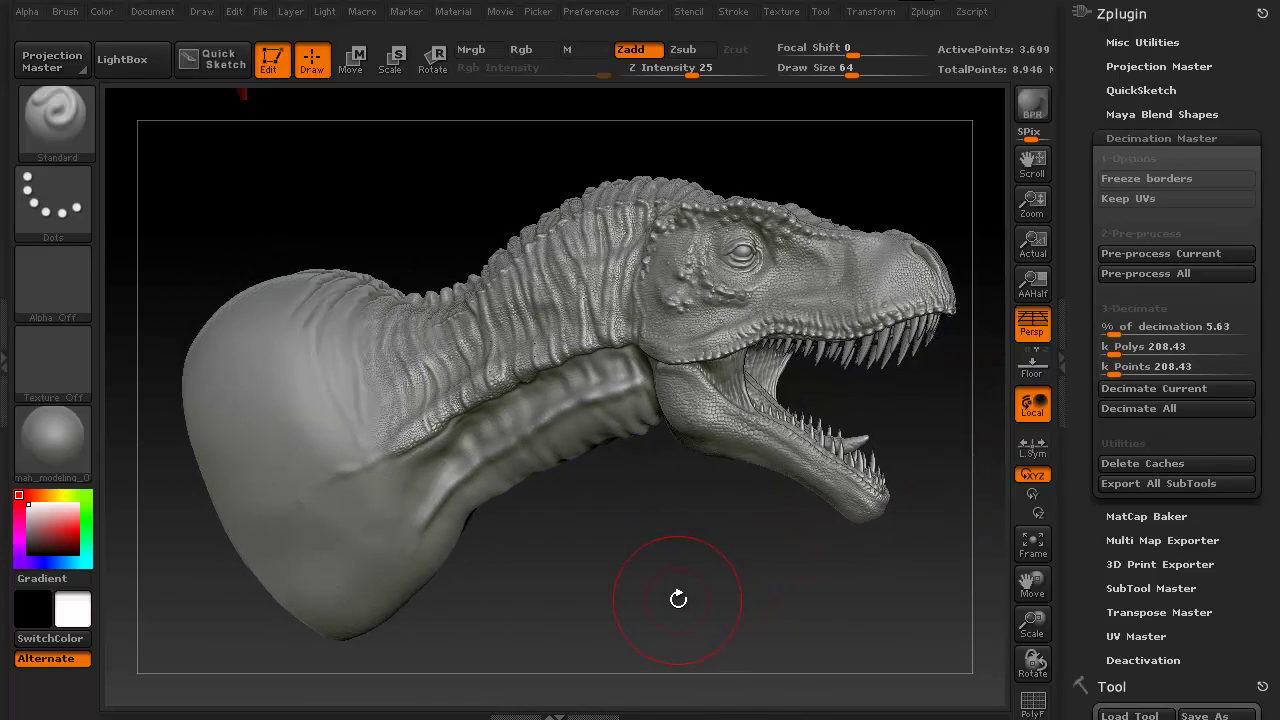
{"action": "left_click_drag", "start_coordinate": [654, 589], "coordinate": [654, 594]}
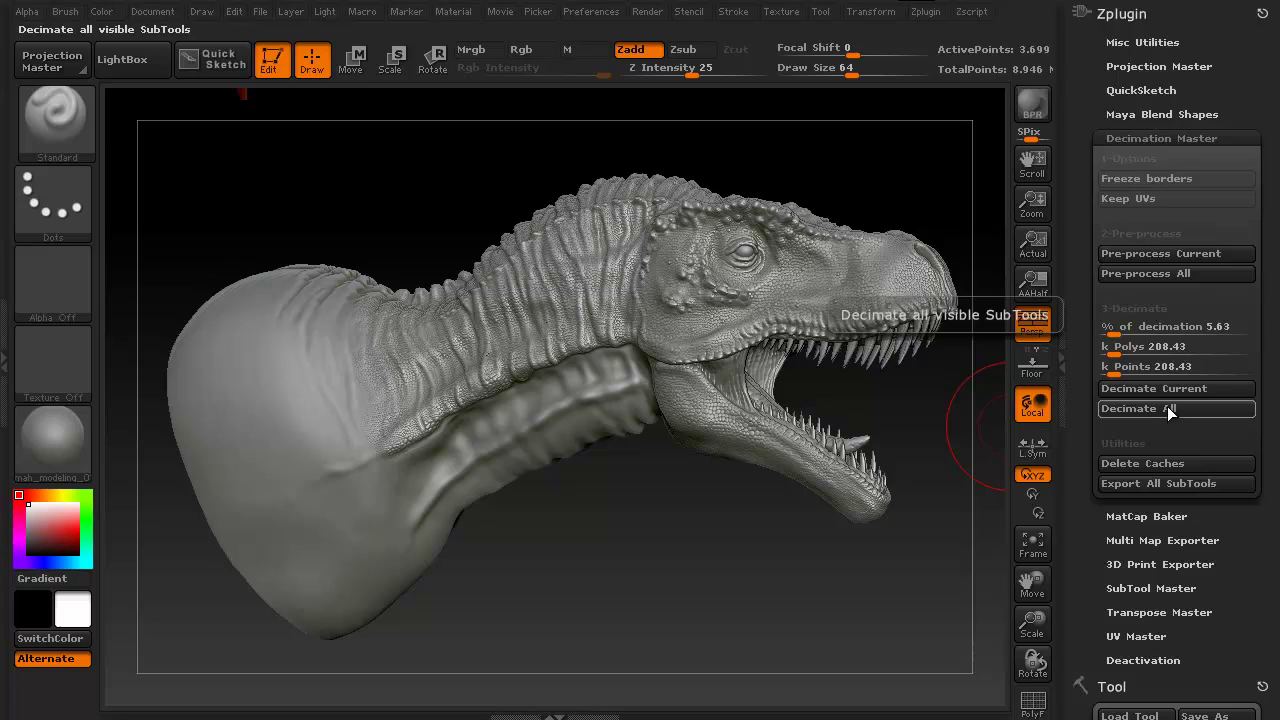
Run Pre-process Current on the T-rex head in Decimation Master.
{"action": "left_click", "coordinate": [1181, 252]}
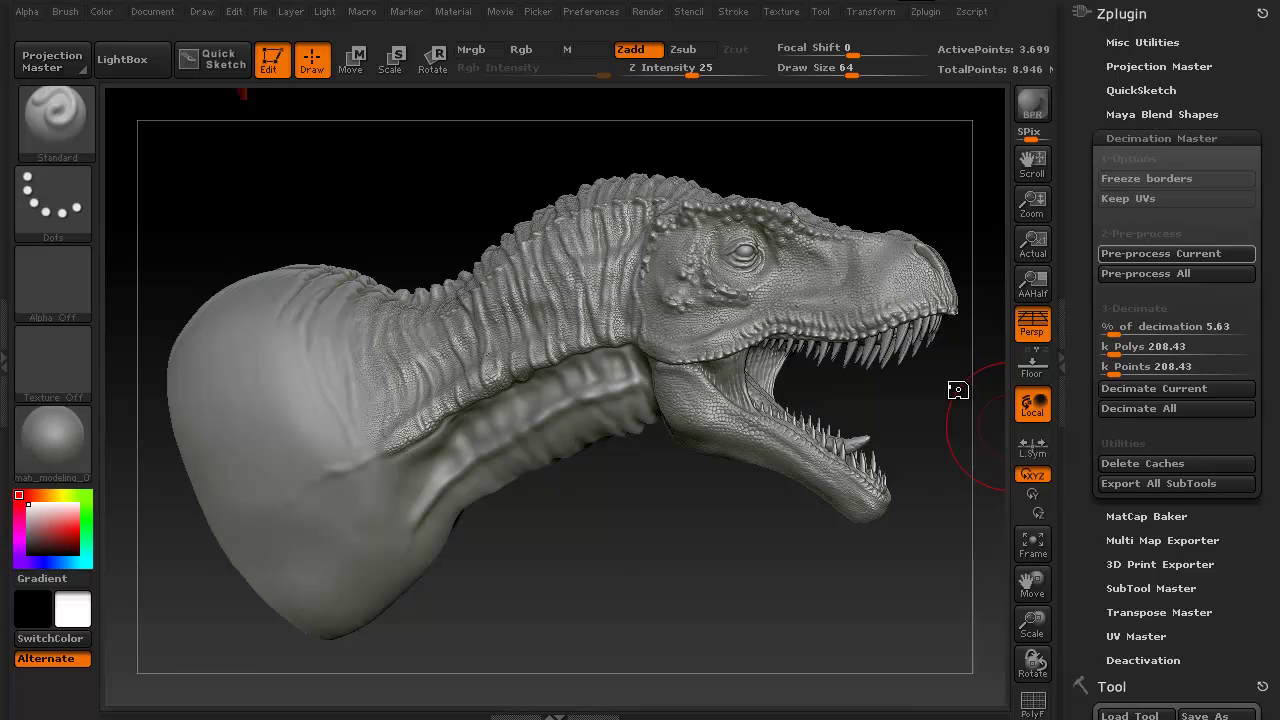
Decimate the head subtool to 208,434 points and inspect the result.
{"action": "left_click", "coordinate": [1149, 389]}
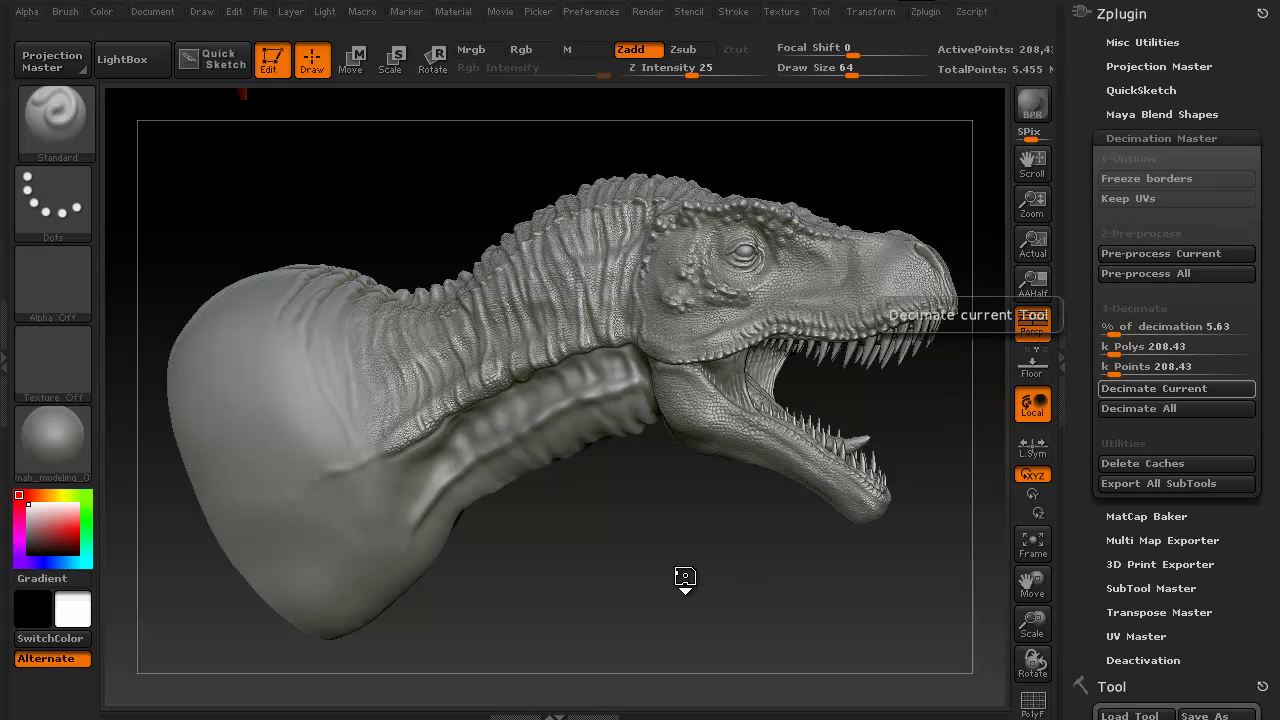
{"action": "left_click", "coordinate": [1063, 325]}
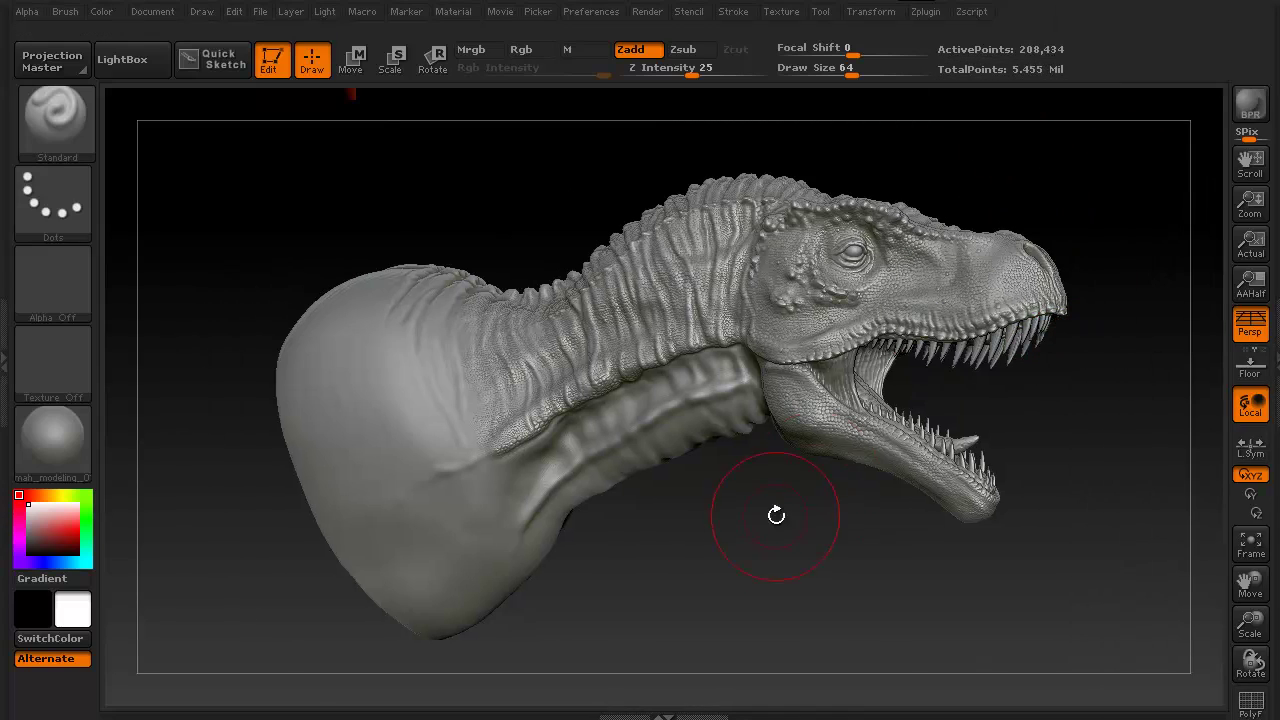
{"action": "left_click_drag", "start_coordinate": [743, 632], "coordinate": [627, 644]}
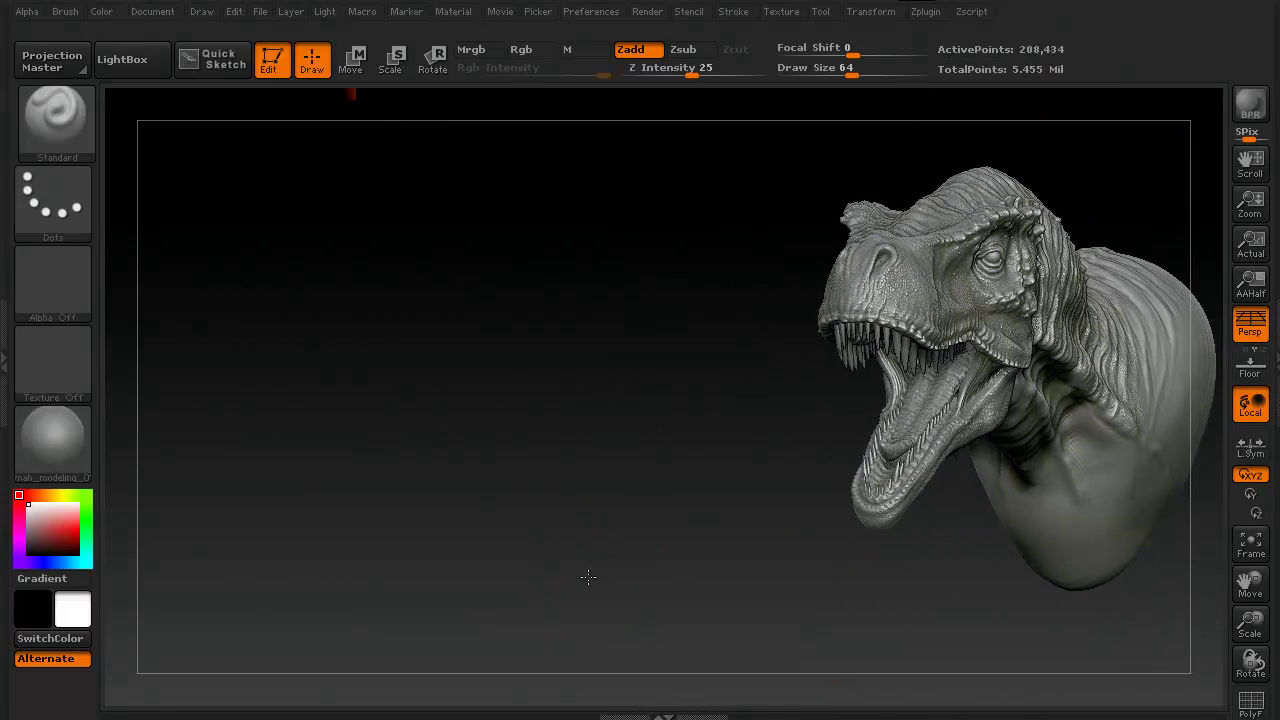
{"action": "mouse_move", "coordinate": [589, 508]}
{"action": "left_mouse_down", "text": "alt"}
{"action": "mouse_move", "coordinate": [604, 541]}
{"action": "mouse_move", "coordinate": [503, 497]}
{"action": "mouse_move", "coordinate": [391, 529]}
{"action": "left_mouse_up", "text": "alt"}
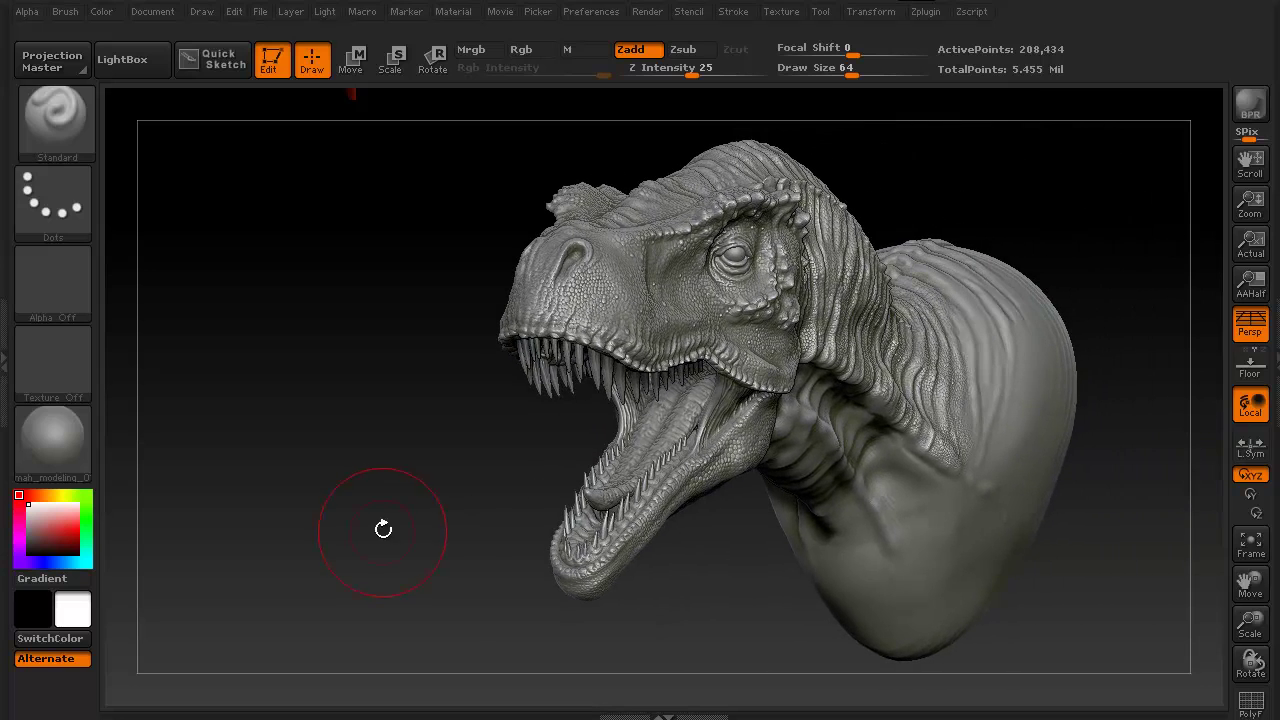
Bring back the right tray and scroll down to the Tool > SubTool list.
{"action": "left_click", "coordinate": [1275, 378]}
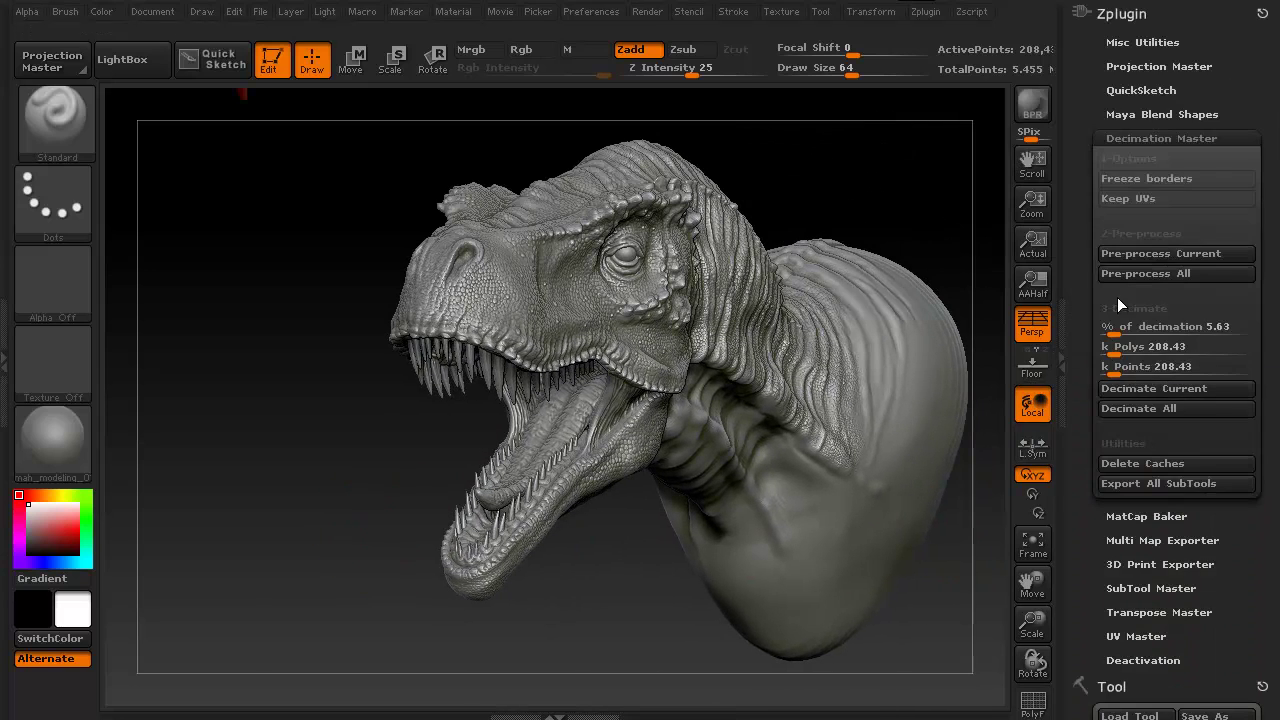
{"action": "scroll", "coordinate": [1270, 250], "scroll_direction": "down", "scroll_amount": 2}
{"action": "scroll", "coordinate": [1265, 285], "scroll_direction": "down", "scroll_amount": 3}
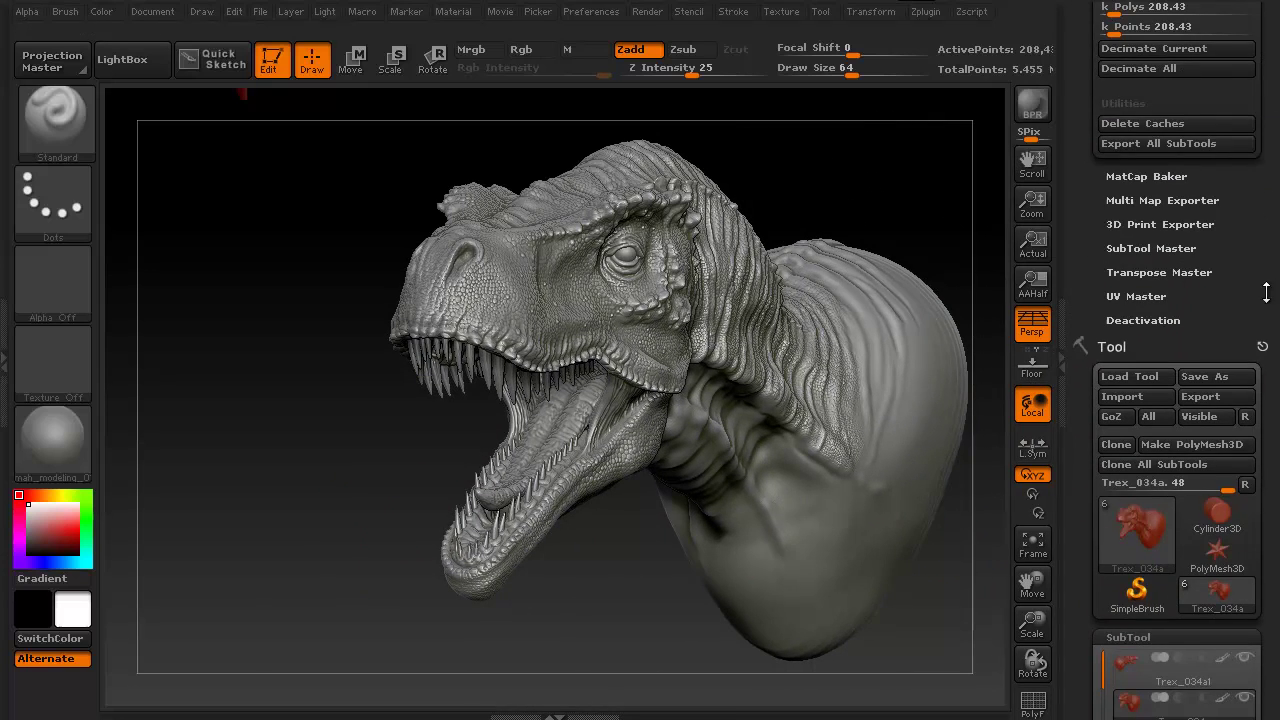
{"action": "scroll", "coordinate": [1265, 290], "scroll_direction": "down", "scroll_amount": 3}
{"action": "scroll", "coordinate": [1259, 155], "scroll_direction": "down", "scroll_amount": 3}
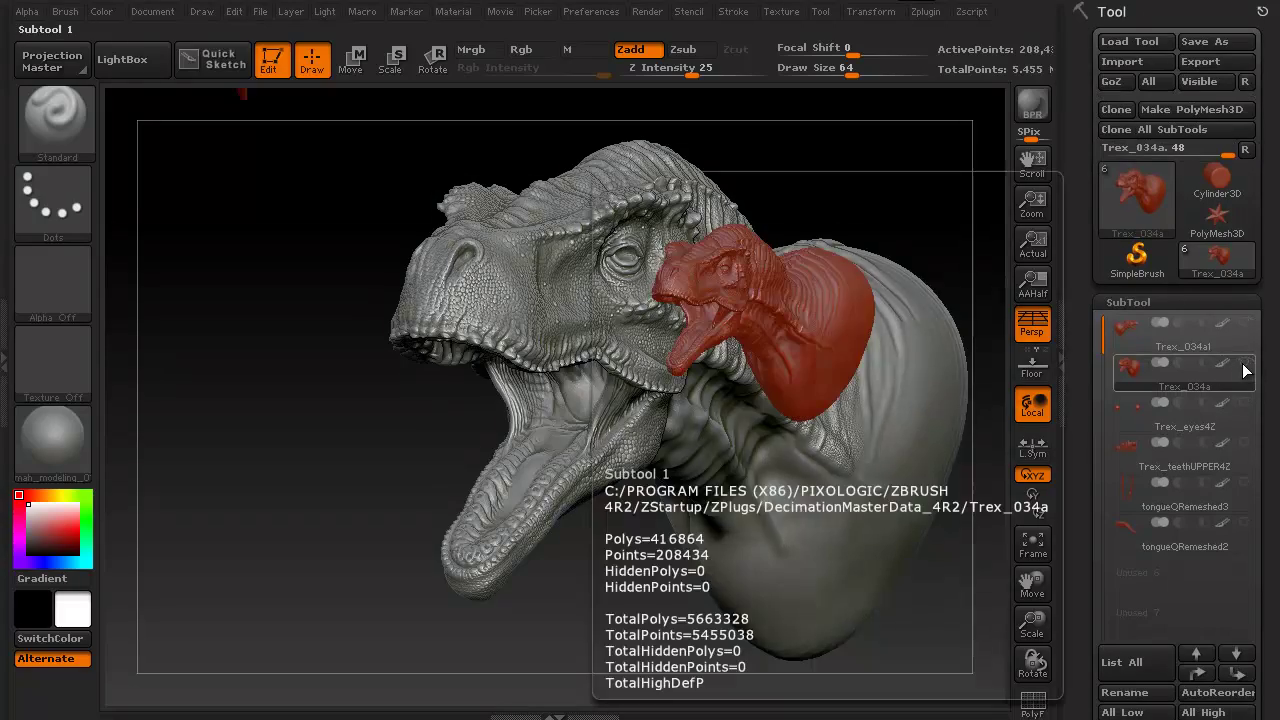
{"action": "mouse_move", "coordinate": [423, 503]}
{"action": "left_mouse_down"}
{"action": "mouse_move", "coordinate": [300, 522]}
{"action": "mouse_move", "coordinate": [323, 503]}
{"action": "mouse_move", "coordinate": [206, 509]}
{"action": "mouse_move", "coordinate": [204, 538]}
{"action": "mouse_move", "coordinate": [180, 526]}
{"action": "mouse_move", "coordinate": [191, 517]}
{"action": "left_mouse_up"}
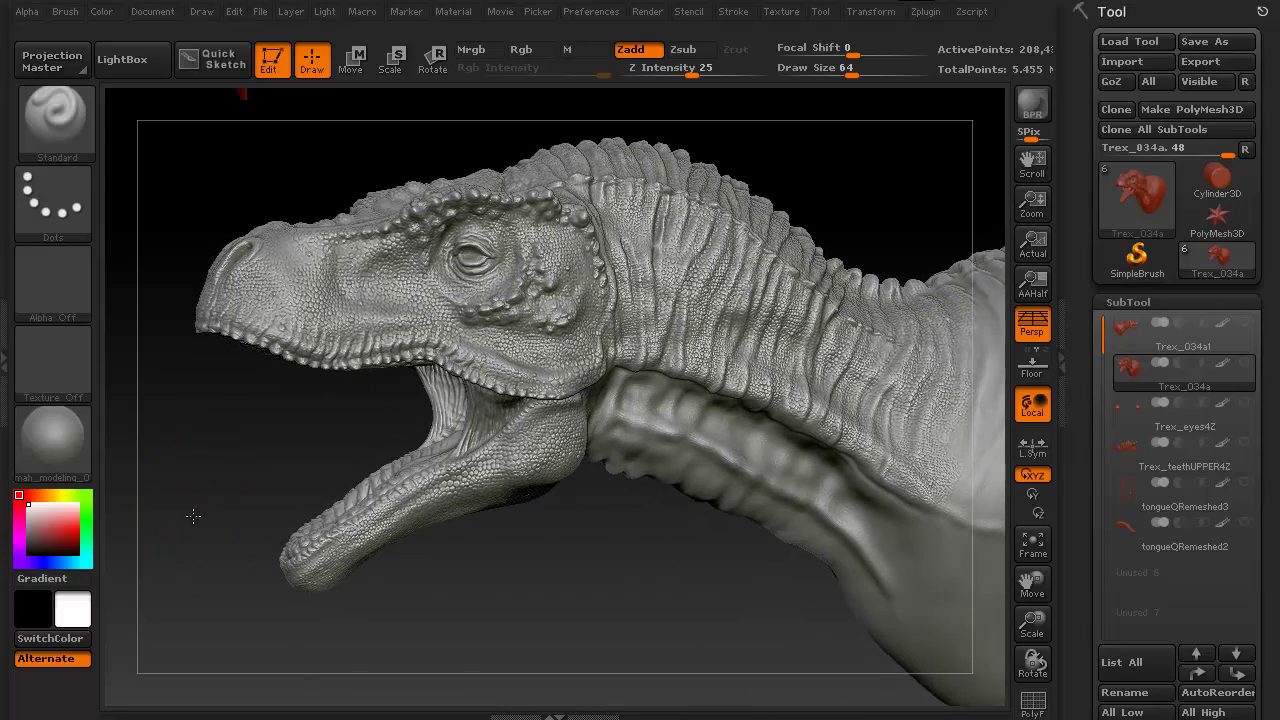
{"action": "key", "text": "shift"}
{"action": "key", "text": "shift+f"}
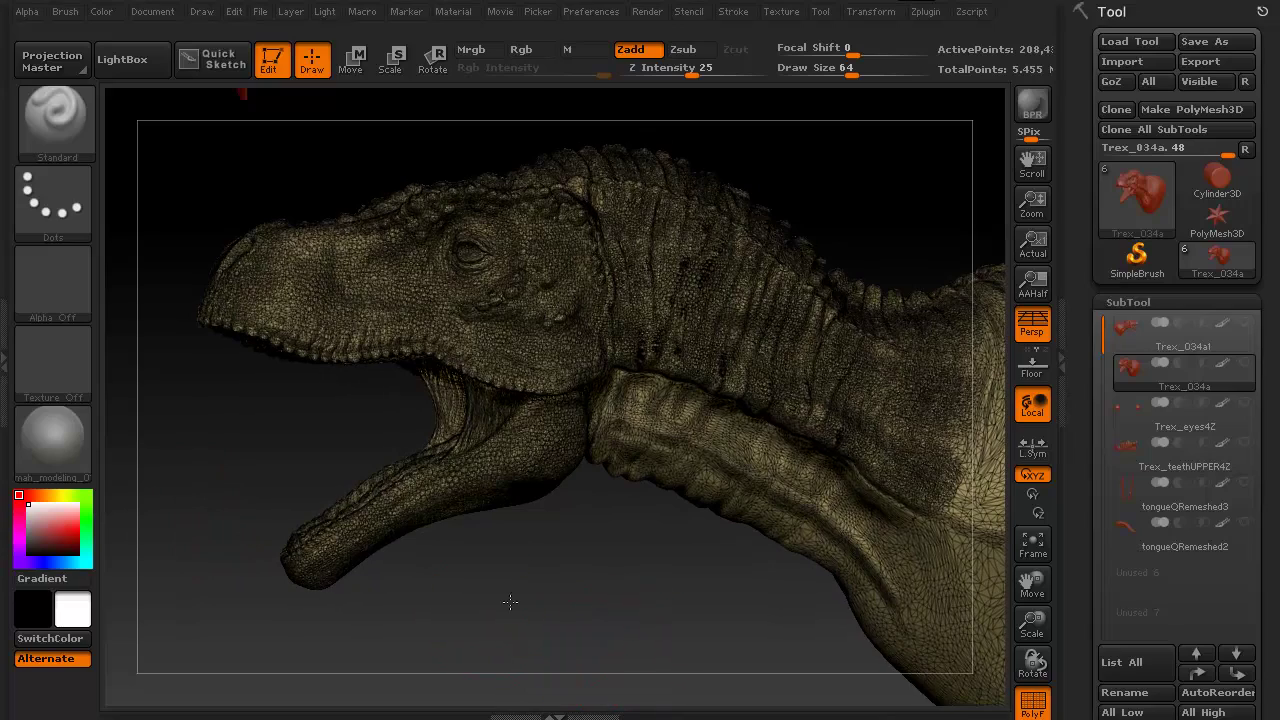
{"action": "mouse_move", "coordinate": [508, 600]}
{"action": "left_mouse_down", "text": "alt"}
{"action": "mouse_move", "coordinate": [371, 586]}
{"action": "mouse_move", "coordinate": [429, 598]}
{"action": "left_mouse_up", "text": "alt"}
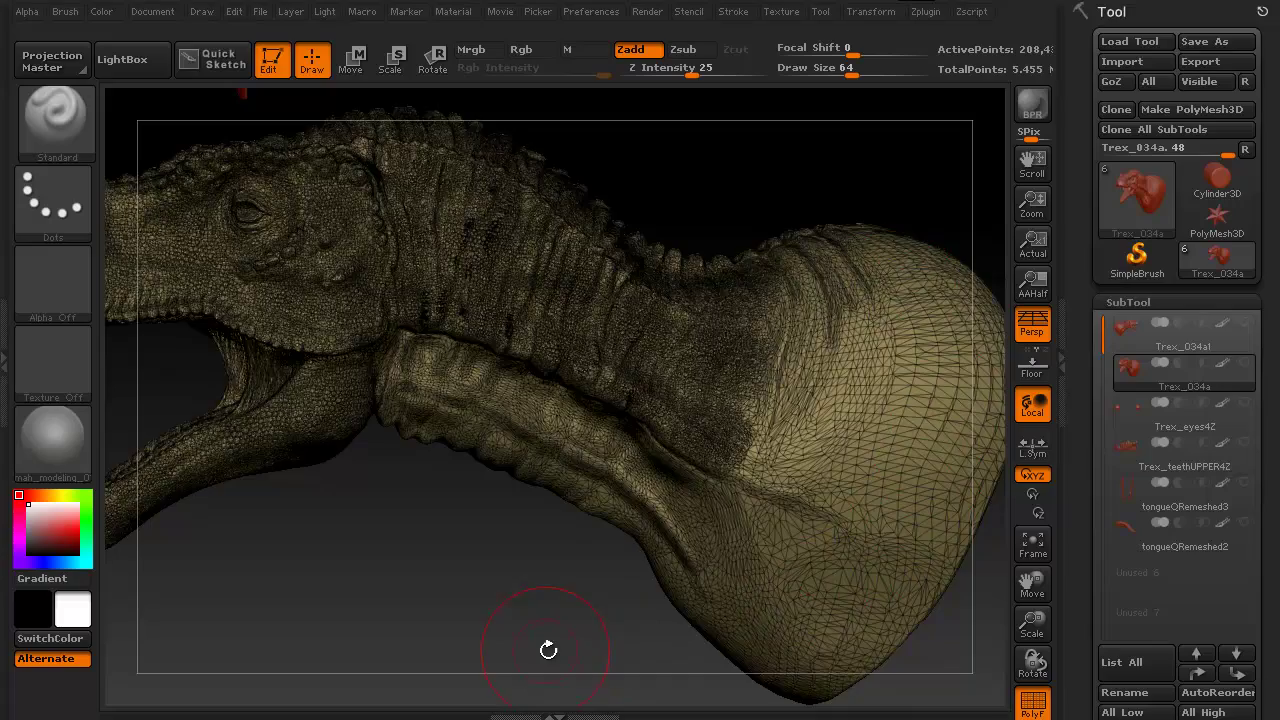
{"action": "left_click_drag", "start_coordinate": [548, 650], "coordinate": [577, 603]}
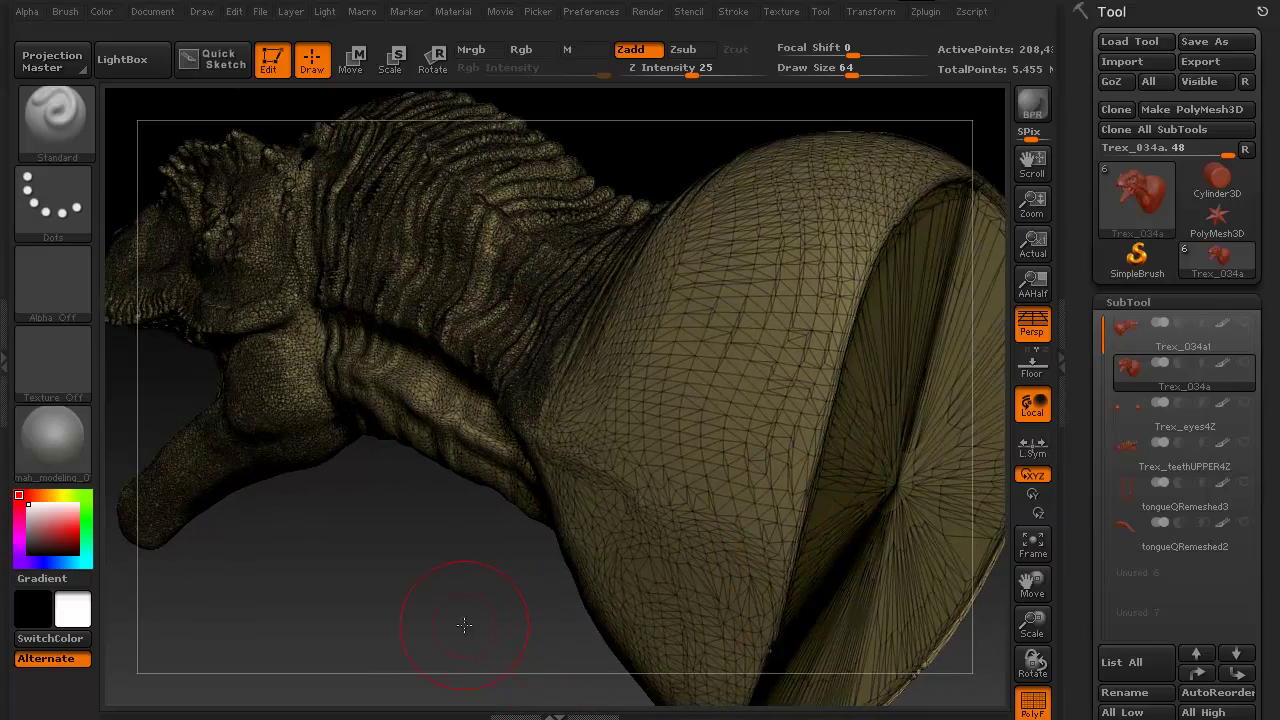
{"action": "left_click_drag", "start_coordinate": [464, 624], "coordinate": [475, 548], "text": "alt"}
{"action": "mouse_move", "coordinate": [630, 540]}
{"action": "left_mouse_down"}
{"action": "mouse_move", "coordinate": [923, 391]}
{"action": "mouse_move", "coordinate": [781, 206]}
{"action": "mouse_move", "coordinate": [720, 171]}
{"action": "left_mouse_up"}
{"action": "mouse_move", "coordinate": [356, 614]}
{"action": "left_mouse_down"}
{"action": "mouse_move", "coordinate": [257, 617]}
{"action": "mouse_move", "coordinate": [554, 554]}
{"action": "mouse_move", "coordinate": [543, 543]}
{"action": "mouse_move", "coordinate": [557, 603]}
{"action": "mouse_move", "coordinate": [570, 590]}
{"action": "mouse_move", "coordinate": [603, 618]}
{"action": "left_mouse_up"}
{"action": "key", "text": "shift+f"}
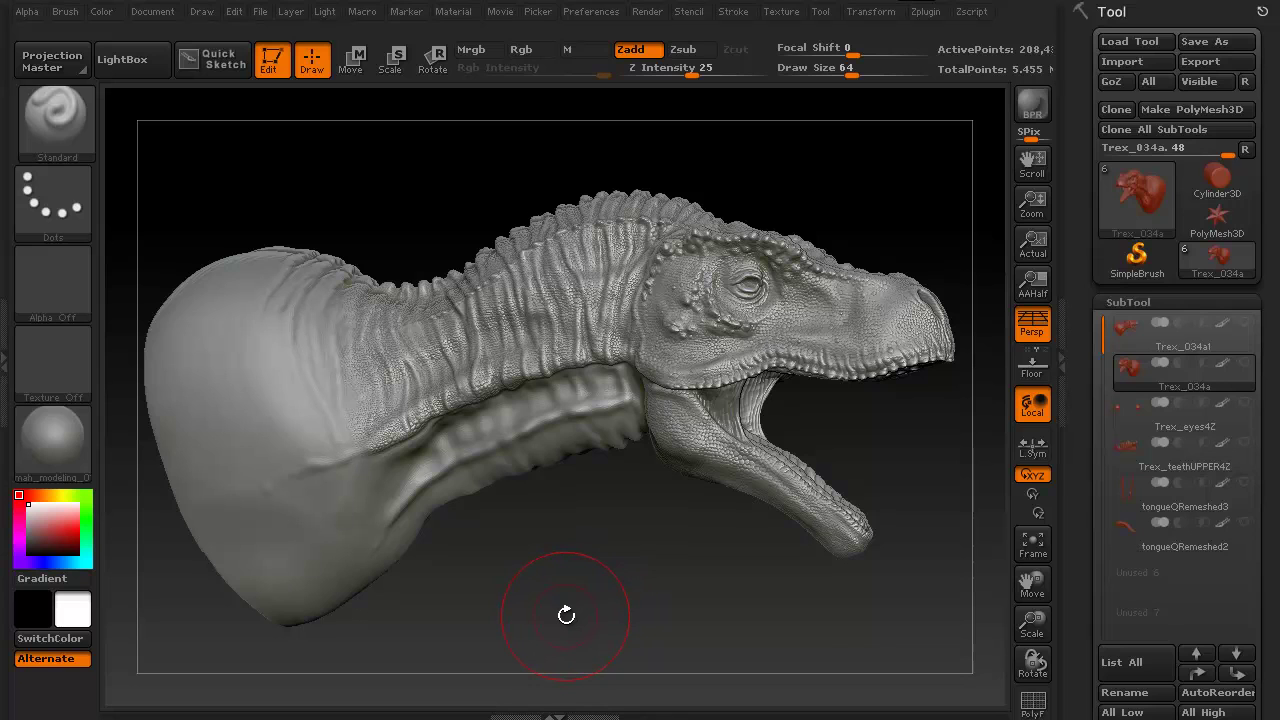
{"action": "key", "text": "Up"}
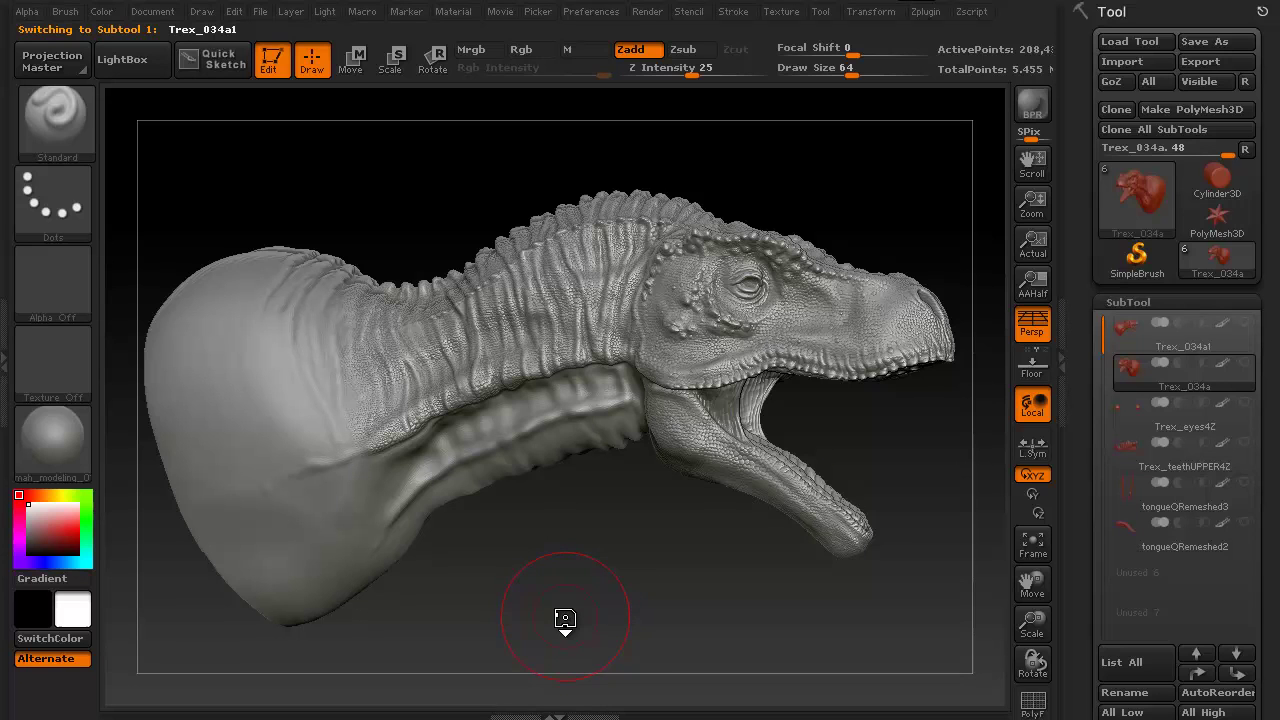
{"action": "left_click_drag", "start_coordinate": [558, 608], "coordinate": [526, 606]}
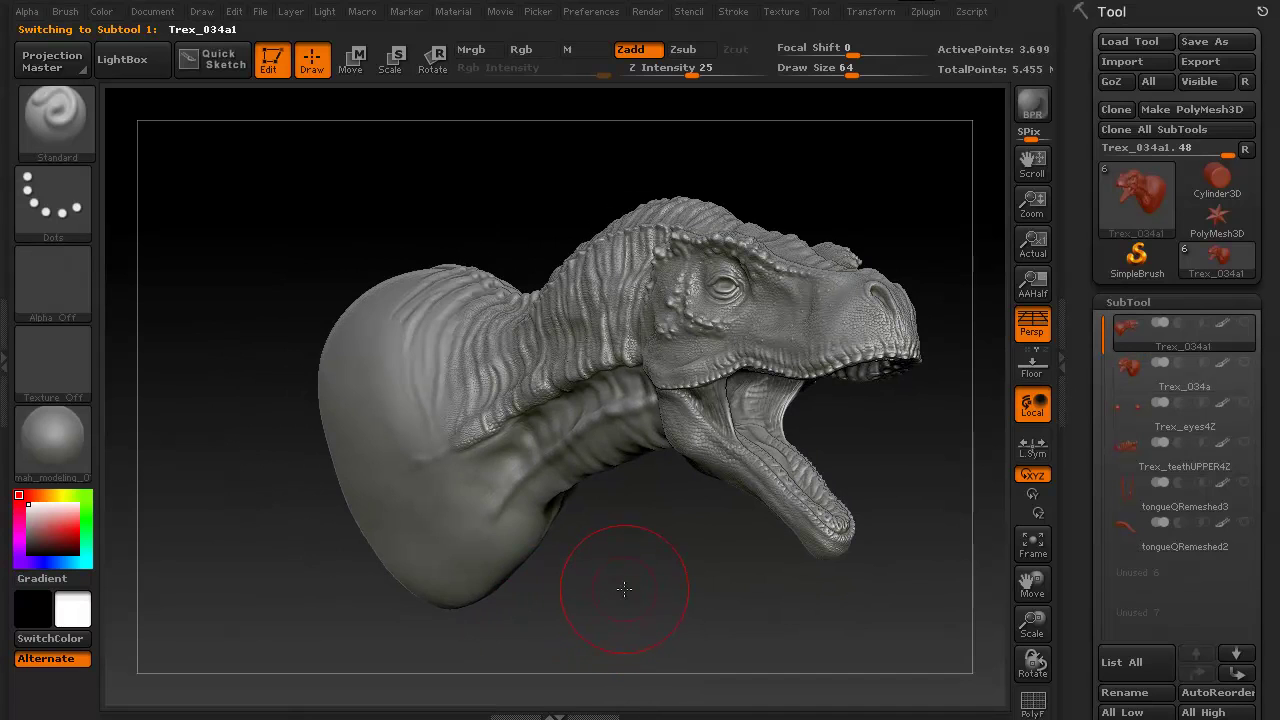
{"action": "left_click_drag", "start_coordinate": [624, 589], "coordinate": [1022, 78]}
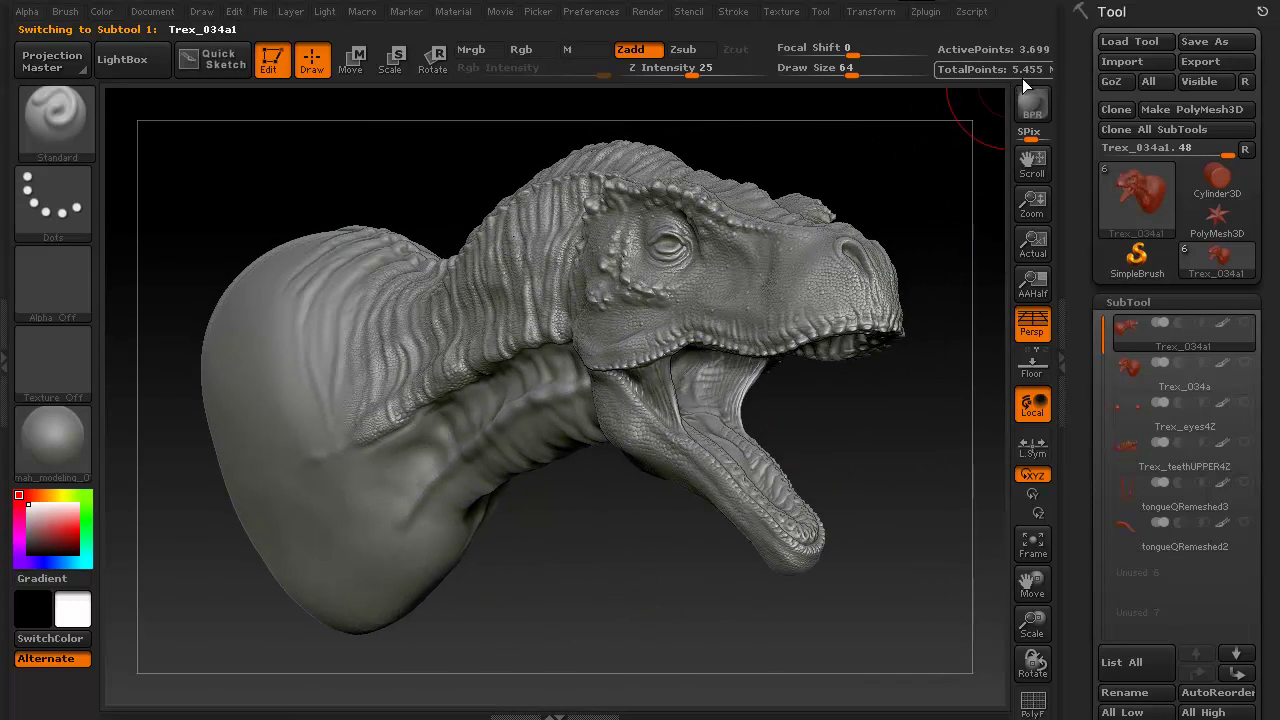
{"action": "left_click", "coordinate": [1062, 215]}
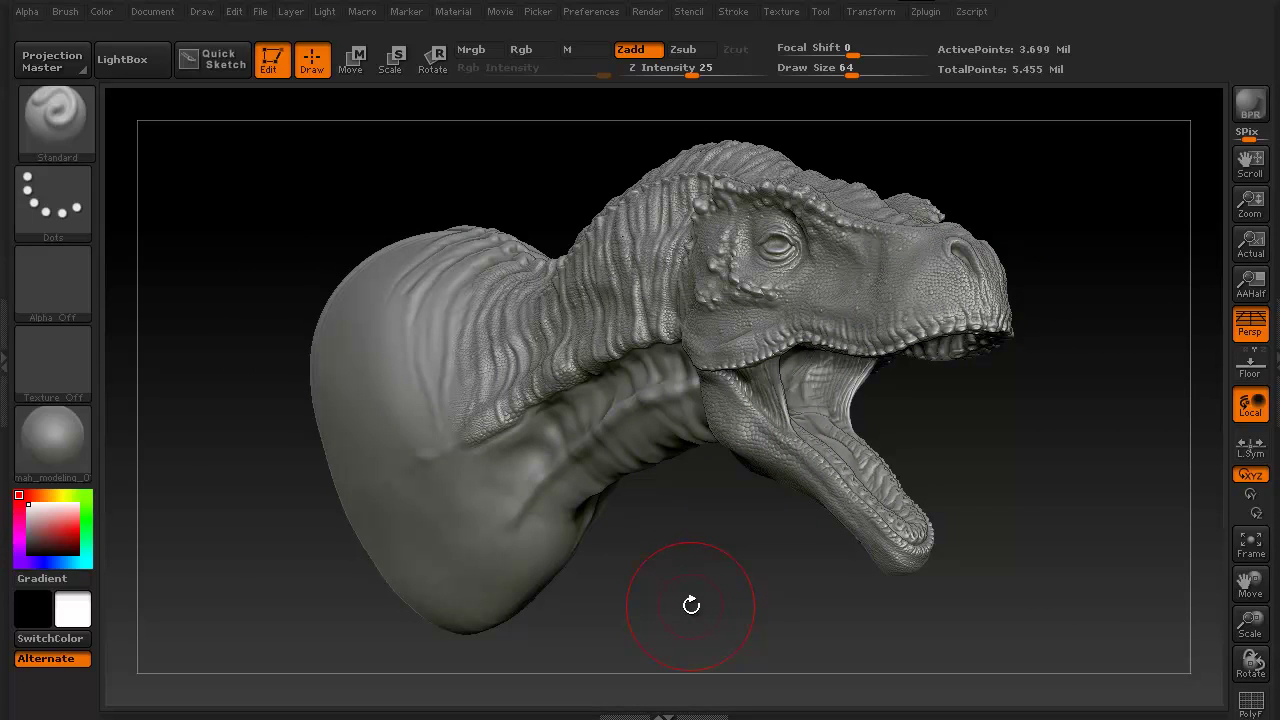
{"action": "key", "text": "alt+Down"}
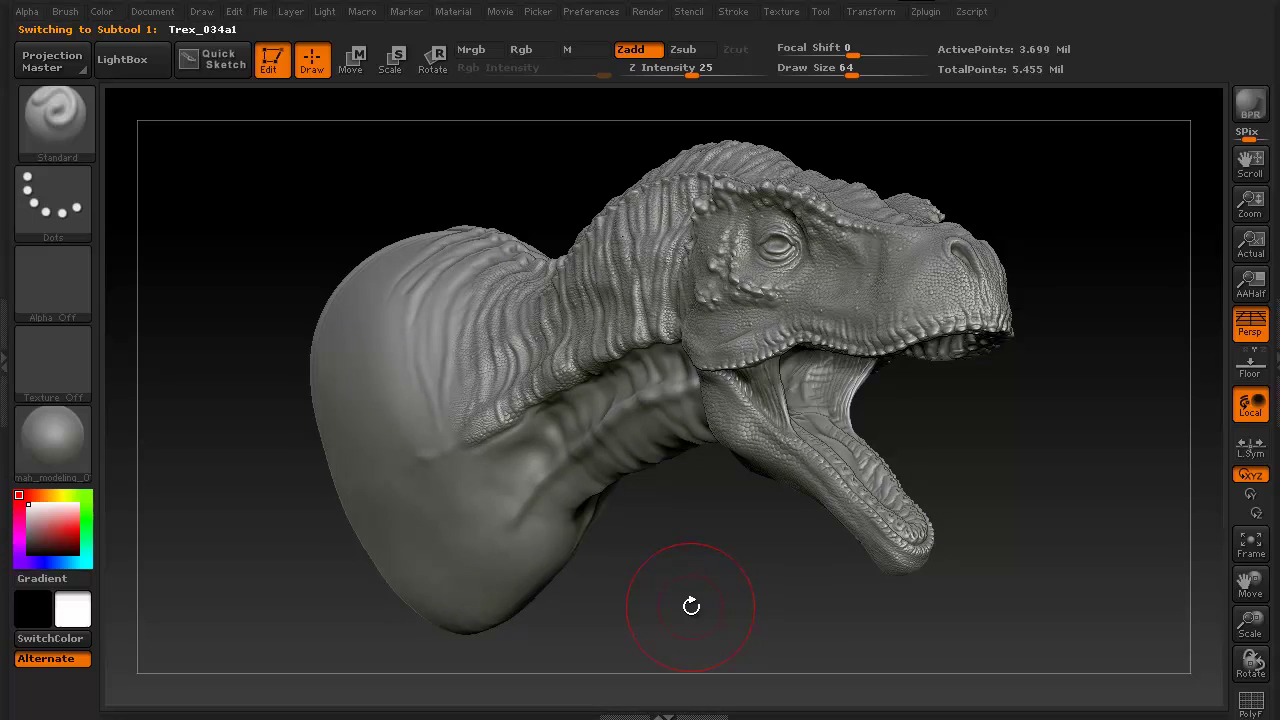
{"action": "key", "text": "Down"}
{"action": "key", "text": "Down"}
{"action": "left_click_drag", "start_coordinate": [706, 593], "coordinate": [727, 600]}
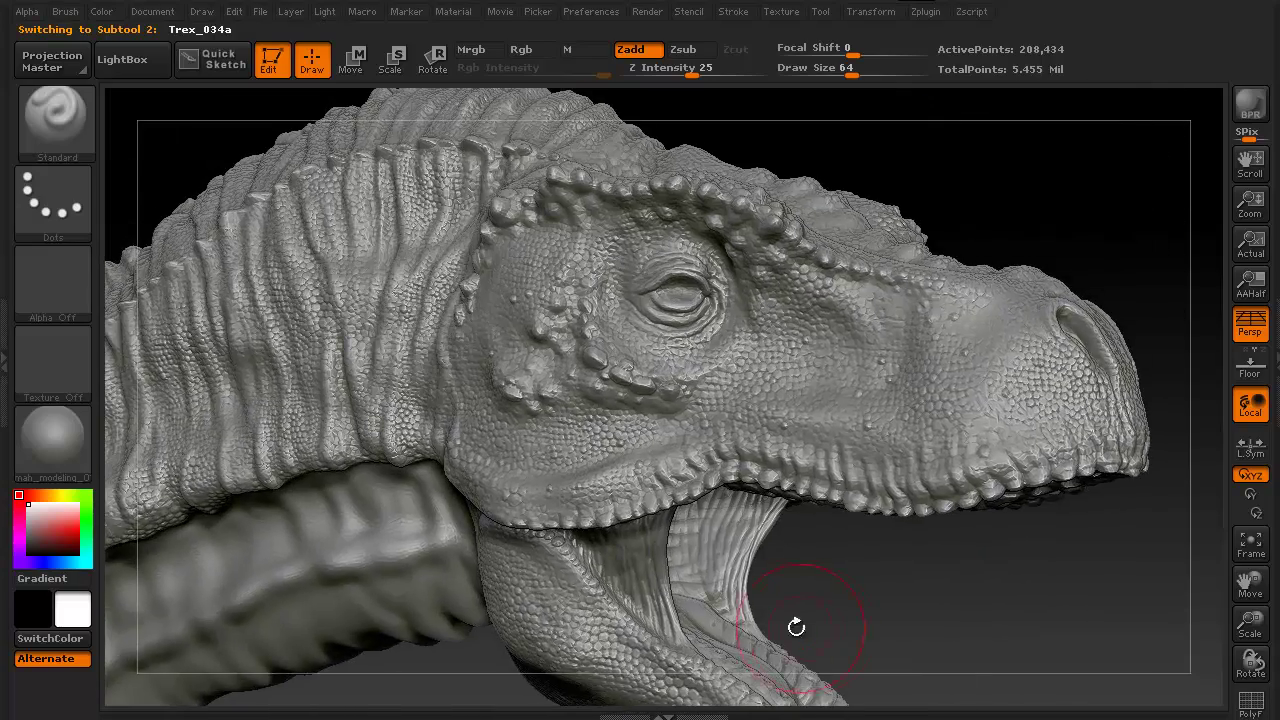
{"action": "left_click_drag", "start_coordinate": [796, 626], "coordinate": [908, 659]}
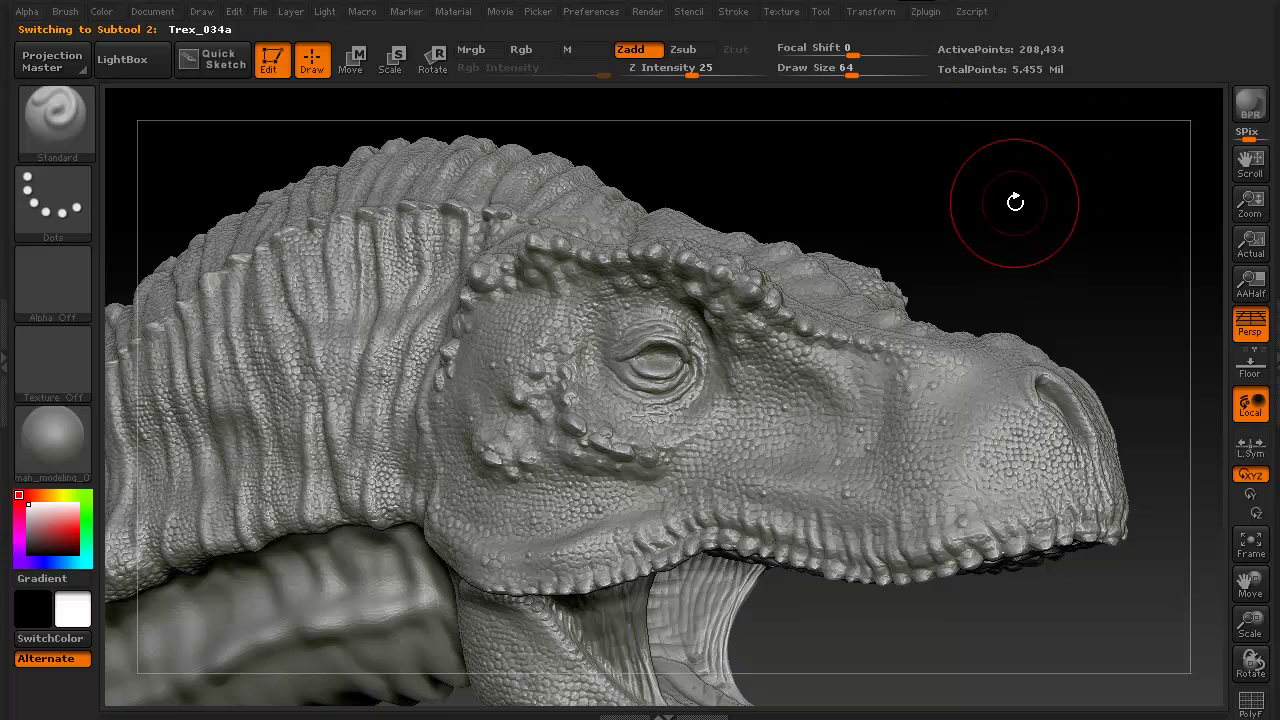
{"action": "key", "text": "d"}
{"action": "key", "text": "d"}
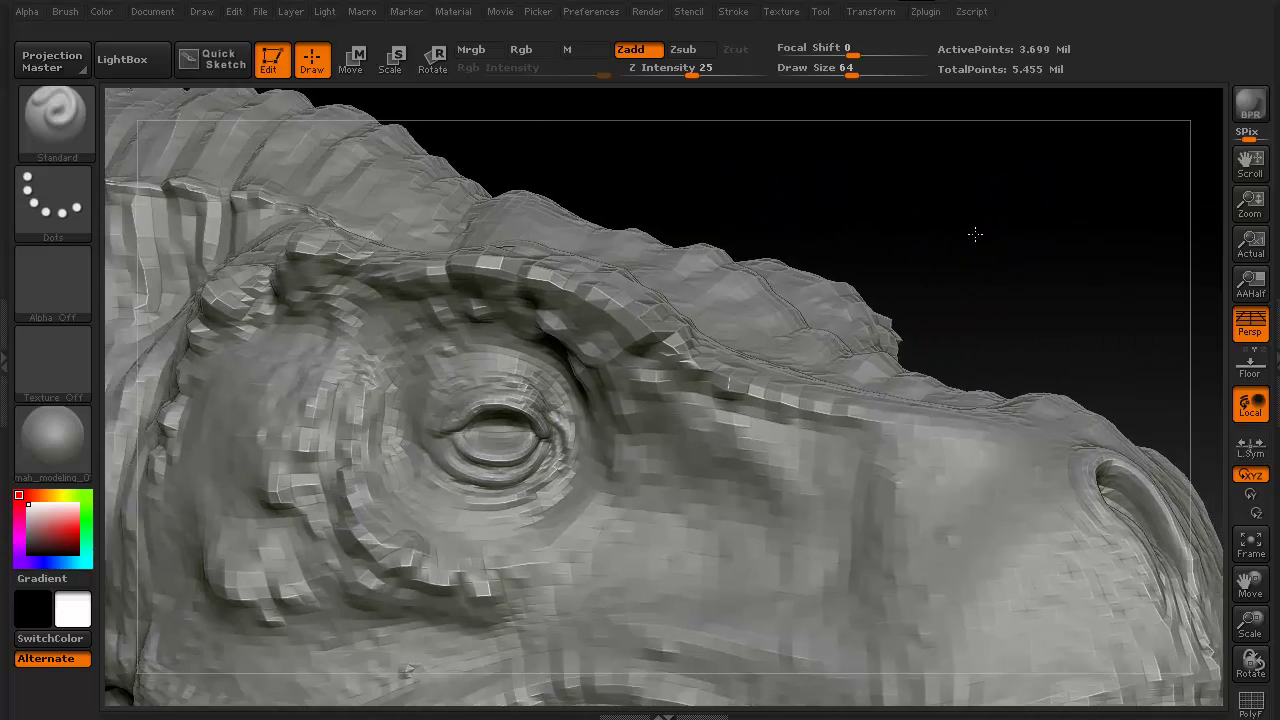
Compare Trex_034a1 with Trex_034a, ending with the decimated Trex_034a head active.
{"action": "left_click_drag", "start_coordinate": [974, 229], "coordinate": [1000, 174], "text": "alt"}
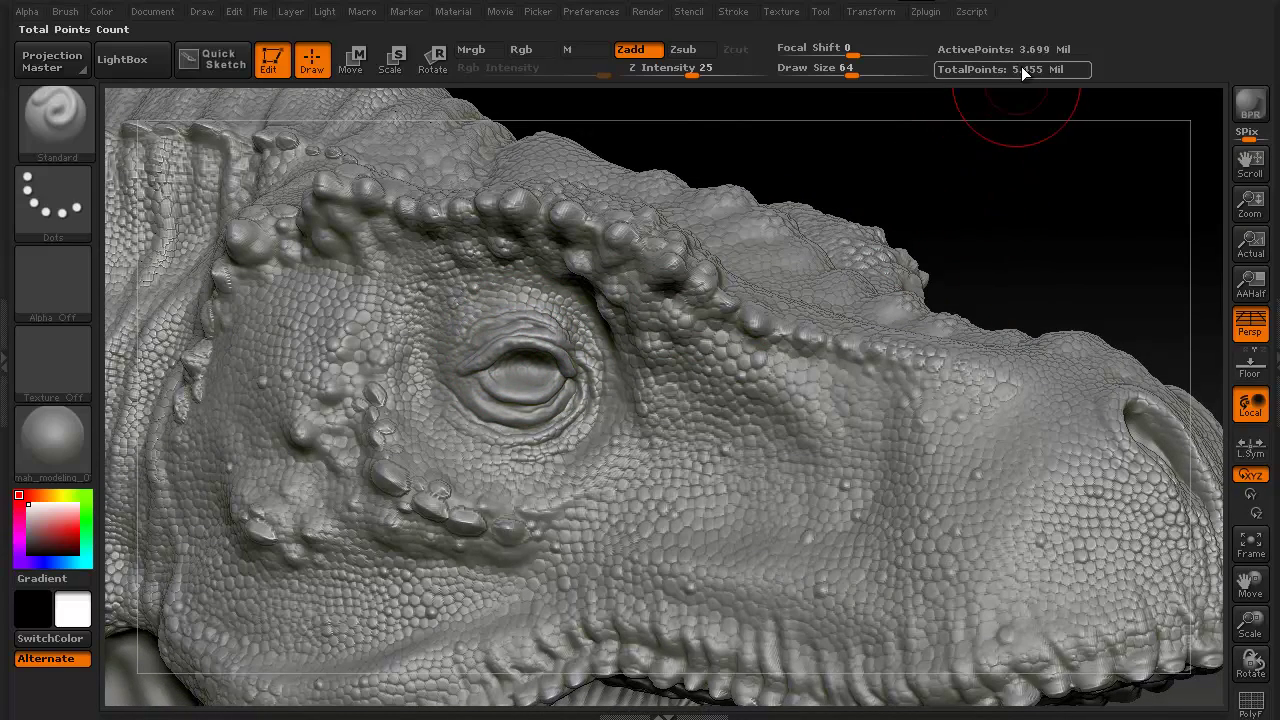
{"action": "key", "text": "alt+Down"}
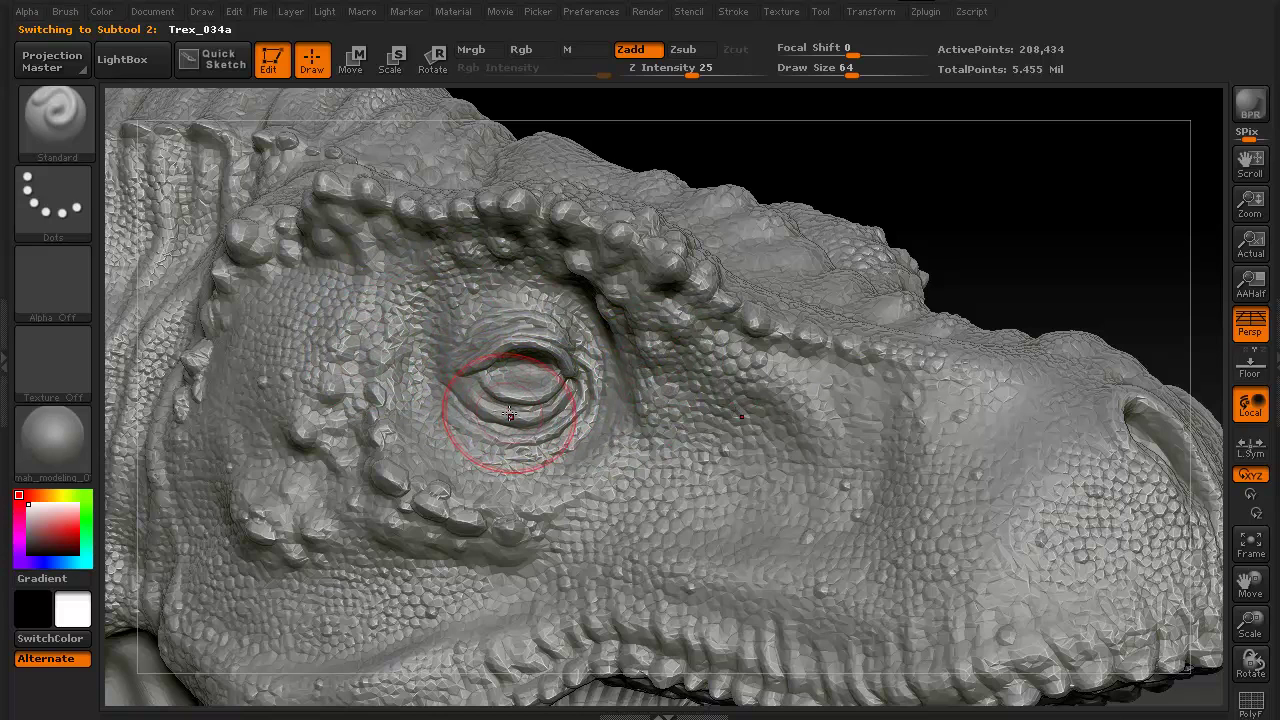
{"action": "mouse_move", "coordinate": [906, 240]}
{"action": "left_mouse_down"}
{"action": "mouse_move", "coordinate": [1029, 242]}
{"action": "mouse_move", "coordinate": [974, 226]}
{"action": "mouse_move", "coordinate": [829, 106]}
{"action": "mouse_move", "coordinate": [943, 206]}
{"action": "mouse_move", "coordinate": [994, 224]}
{"action": "mouse_move", "coordinate": [863, 260]}
{"action": "mouse_move", "coordinate": [540, 230]}
{"action": "left_mouse_up"}
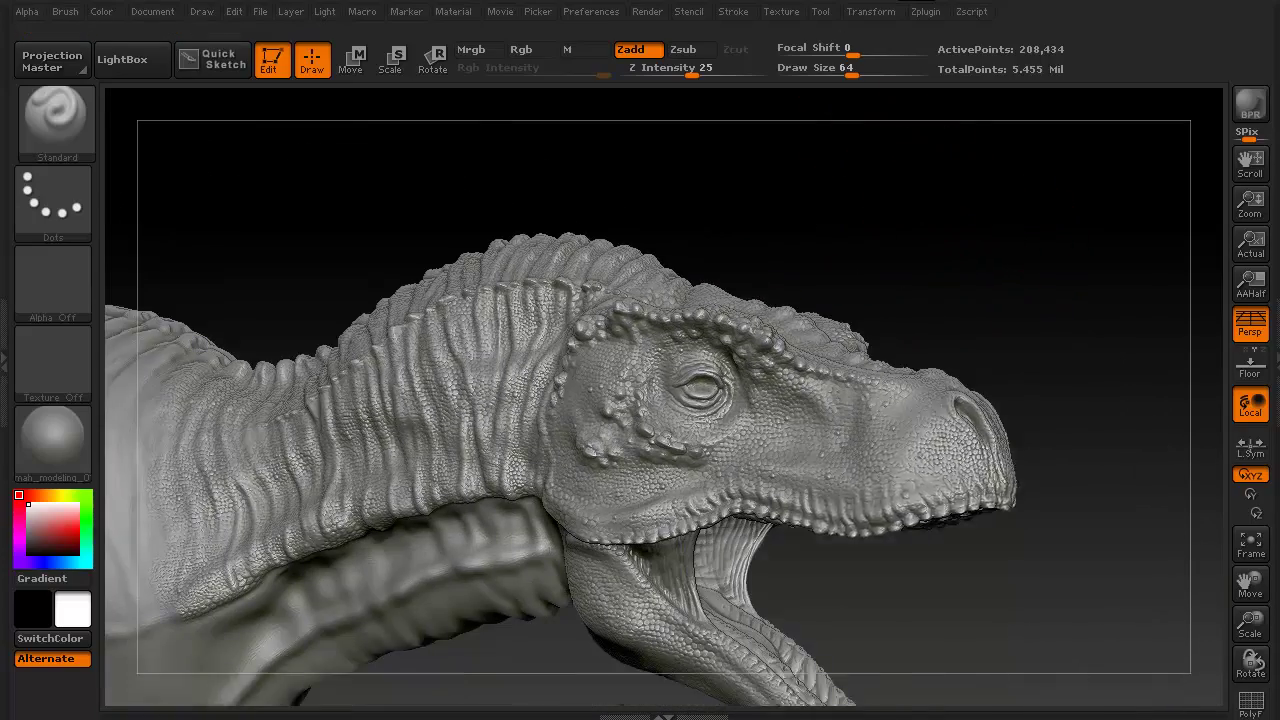
{"action": "mouse_move", "coordinate": [973, 611]}
{"action": "left_mouse_down"}
{"action": "mouse_move", "coordinate": [1017, 534]}
{"action": "mouse_move", "coordinate": [666, 626]}
{"action": "mouse_move", "coordinate": [586, 614]}
{"action": "mouse_move", "coordinate": [606, 629]}
{"action": "mouse_move", "coordinate": [614, 609]}
{"action": "left_mouse_up"}
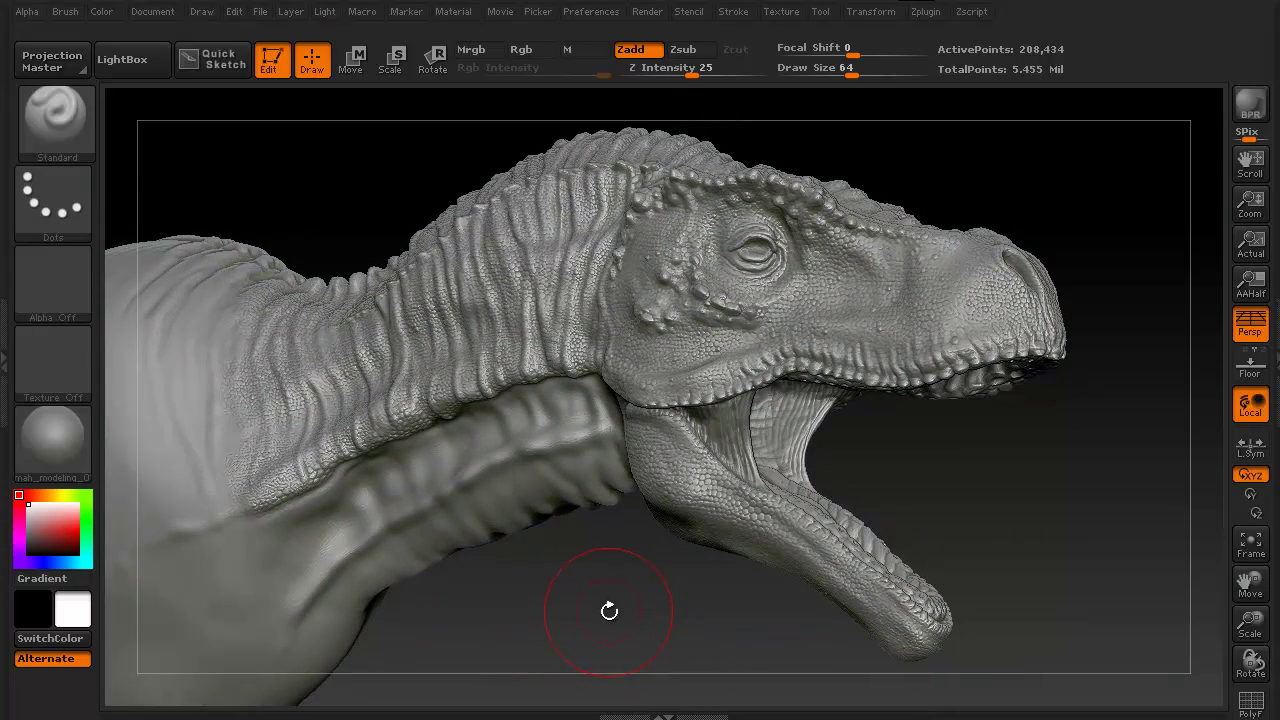
{"action": "left_click", "coordinate": [609, 611], "text": "alt"}
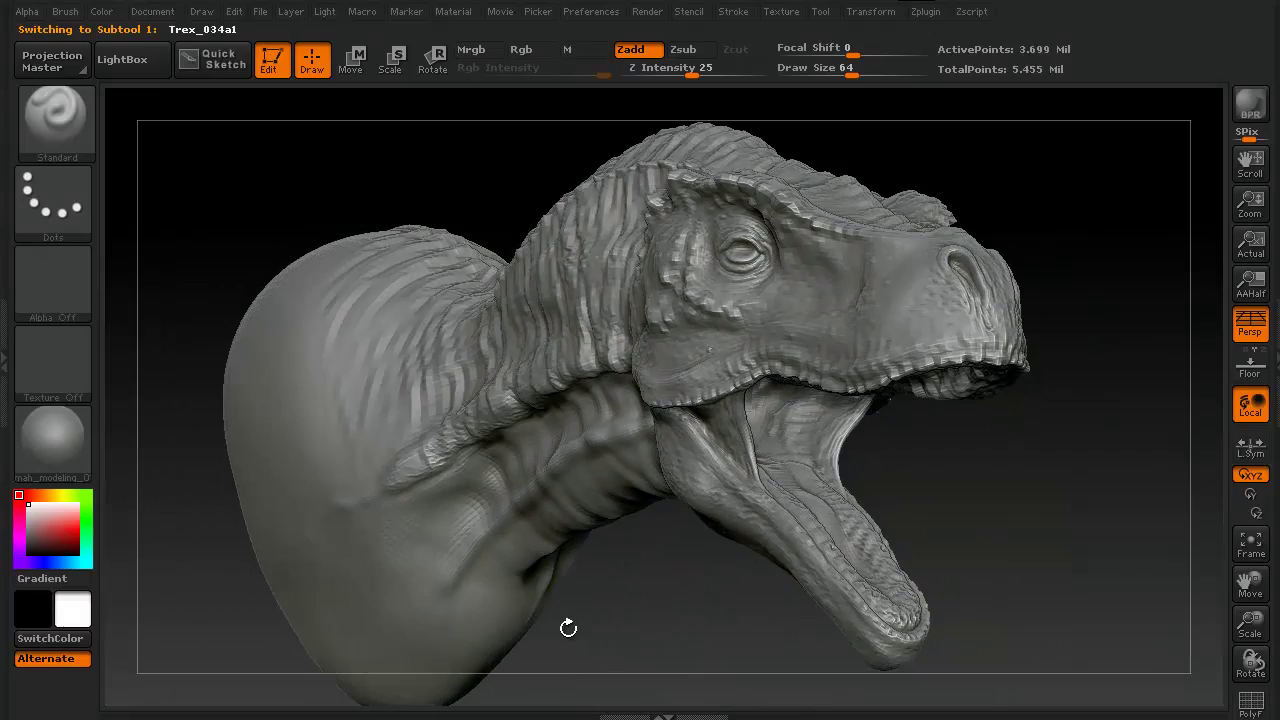
{"action": "left_click", "coordinate": [607, 624], "text": "alt"}
{"action": "mouse_move", "coordinate": [625, 626]}
{"action": "left_mouse_down"}
{"action": "mouse_move", "coordinate": [642, 626]}
{"action": "mouse_move", "coordinate": [628, 623]}
{"action": "mouse_move", "coordinate": [634, 523]}
{"action": "left_mouse_up"}
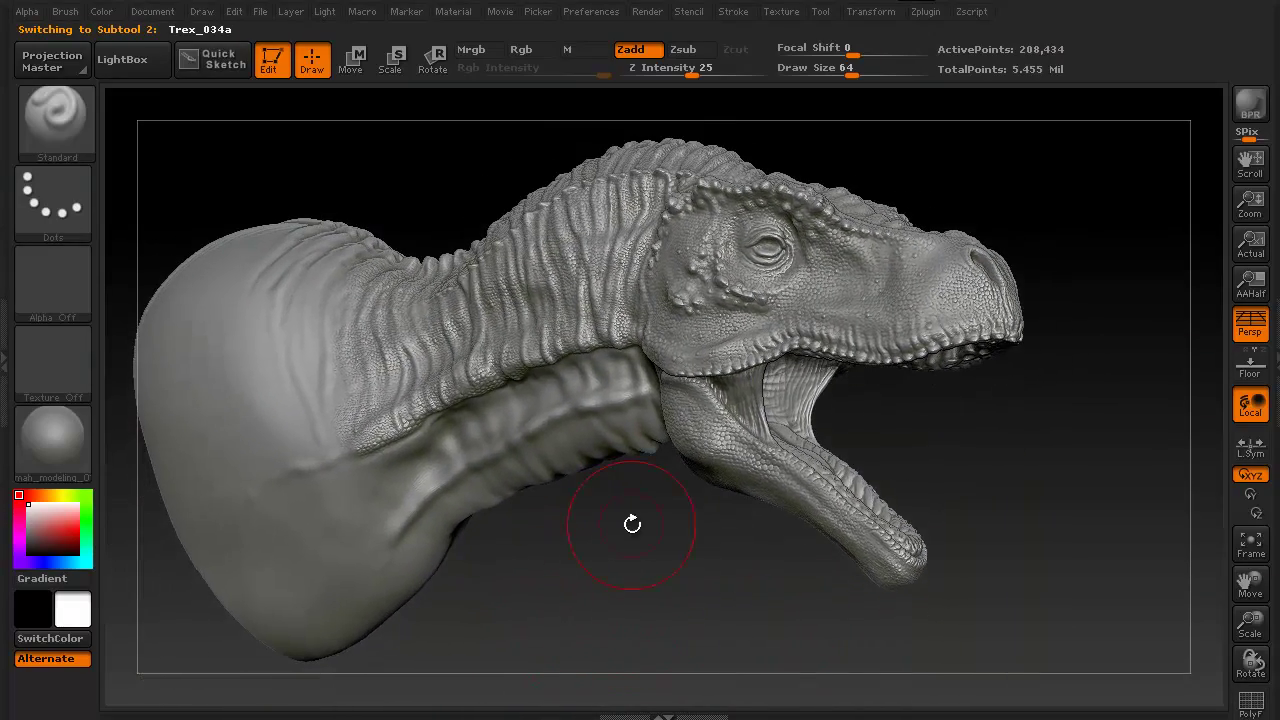
Drop the Trex_teethUPPER4Z upper teeth to a lower subdivision level with Shift+D.
{"action": "left_click", "coordinate": [1273, 368]}
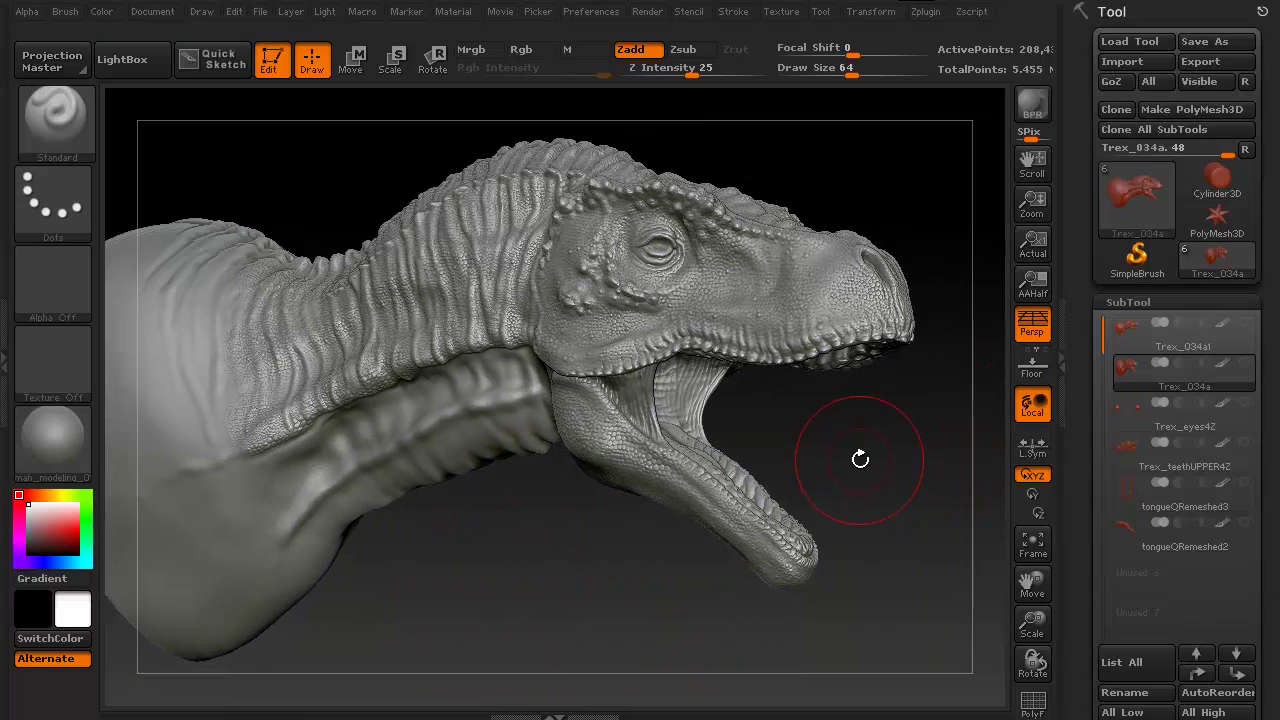
{"action": "mouse_move", "coordinate": [857, 457]}
{"action": "left_mouse_down"}
{"action": "mouse_move", "coordinate": [920, 463]}
{"action": "mouse_move", "coordinate": [616, 598]}
{"action": "left_mouse_up"}
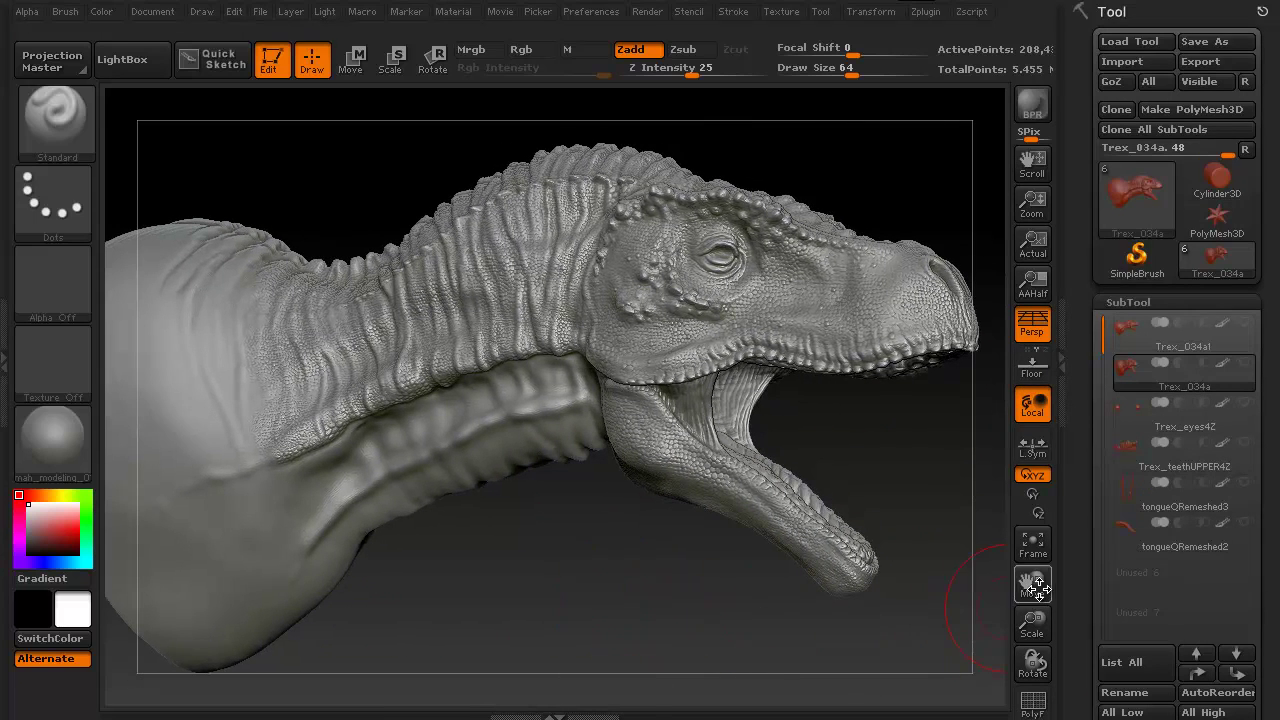
{"action": "left_click", "coordinate": [1176, 424]}
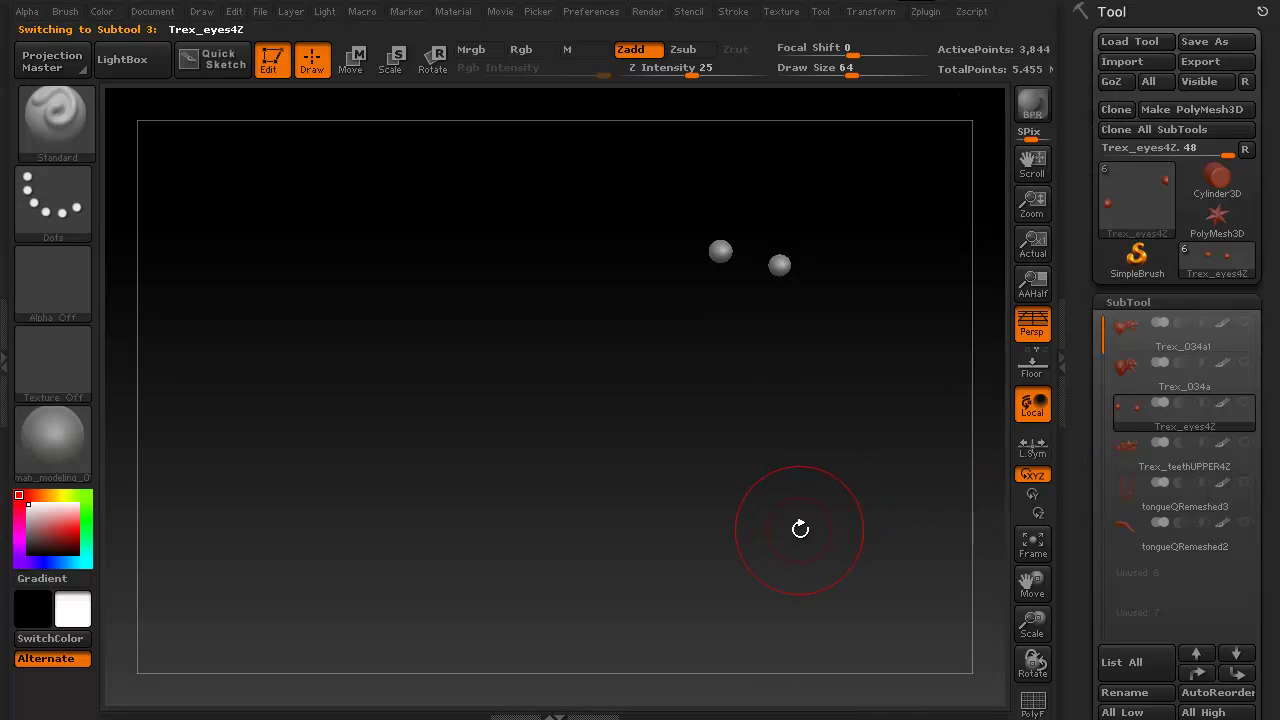
{"action": "key", "text": "Down"}
{"action": "left_click_drag", "start_coordinate": [709, 536], "coordinate": [697, 546]}
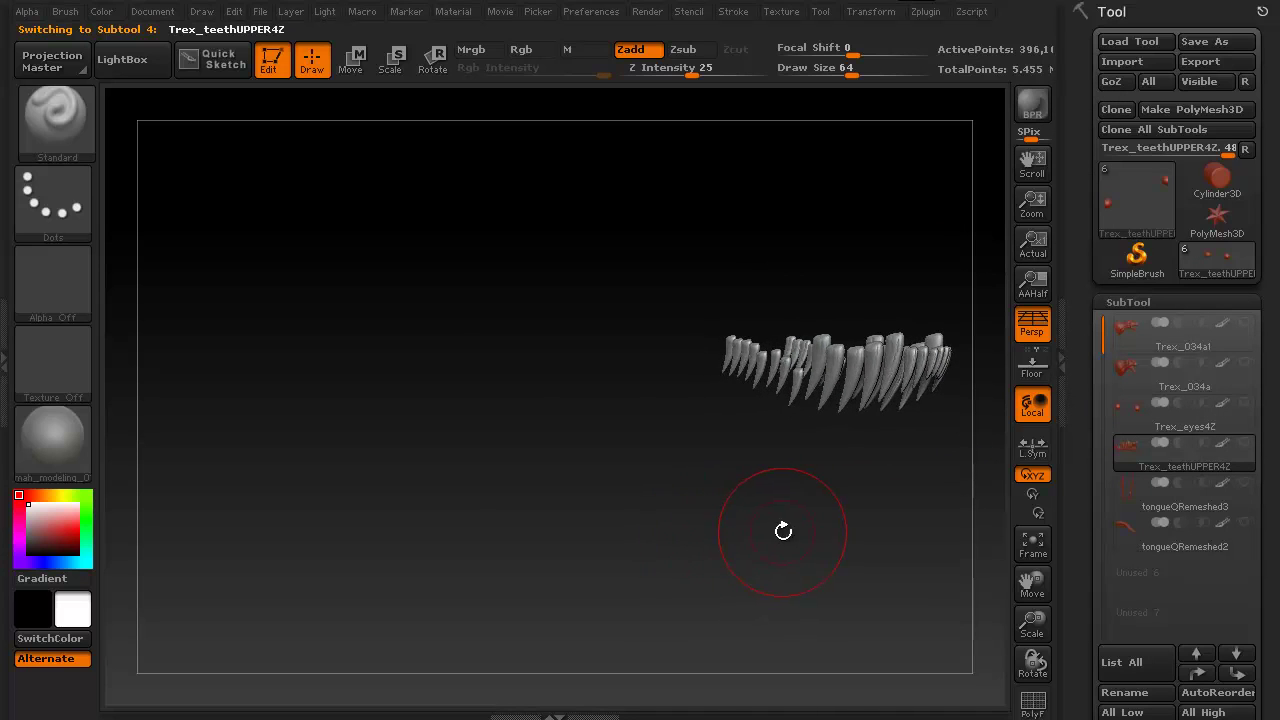
{"action": "mouse_move", "coordinate": [783, 531]}
{"action": "left_mouse_down", "text": "alt"}
{"action": "mouse_move", "coordinate": [534, 520]}
{"action": "mouse_move", "coordinate": [586, 586]}
{"action": "mouse_move", "coordinate": [583, 543]}
{"action": "mouse_move", "coordinate": [522, 561]}
{"action": "mouse_move", "coordinate": [532, 566]}
{"action": "left_mouse_up", "text": "alt"}
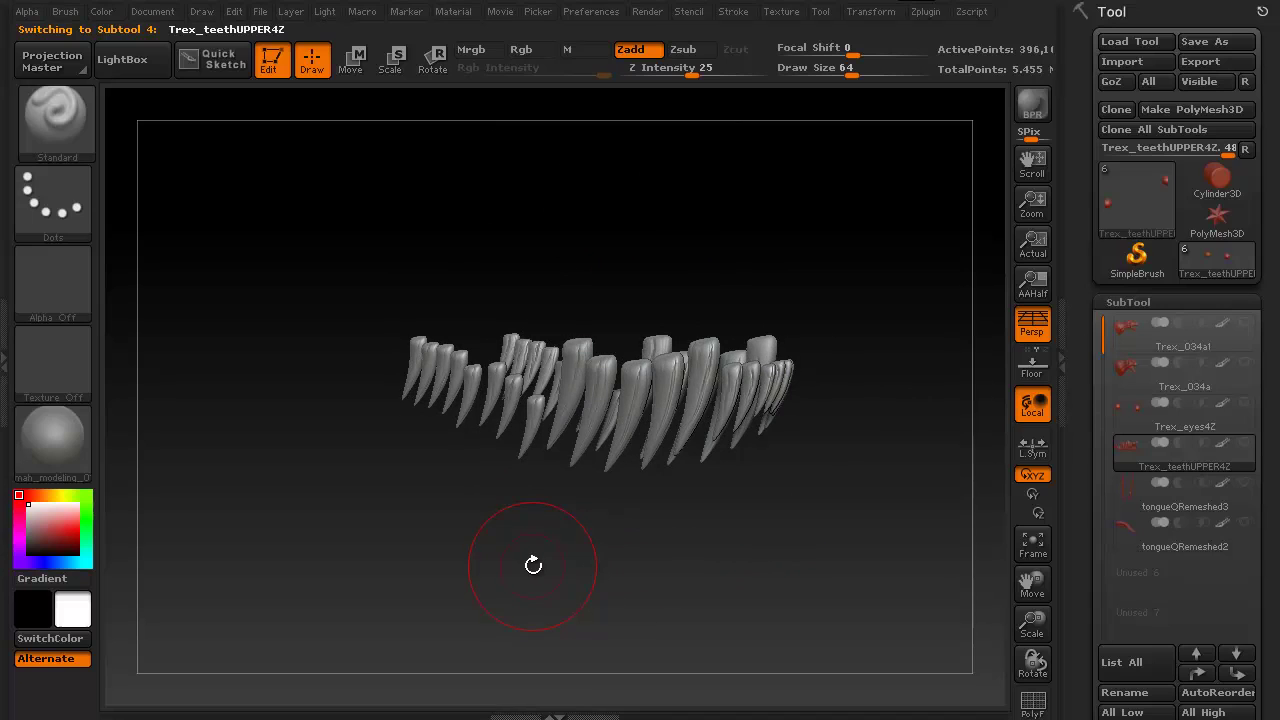
{"action": "key", "text": "shift"}
{"action": "key", "text": "shift"}
{"action": "key", "text": "shift+d"}
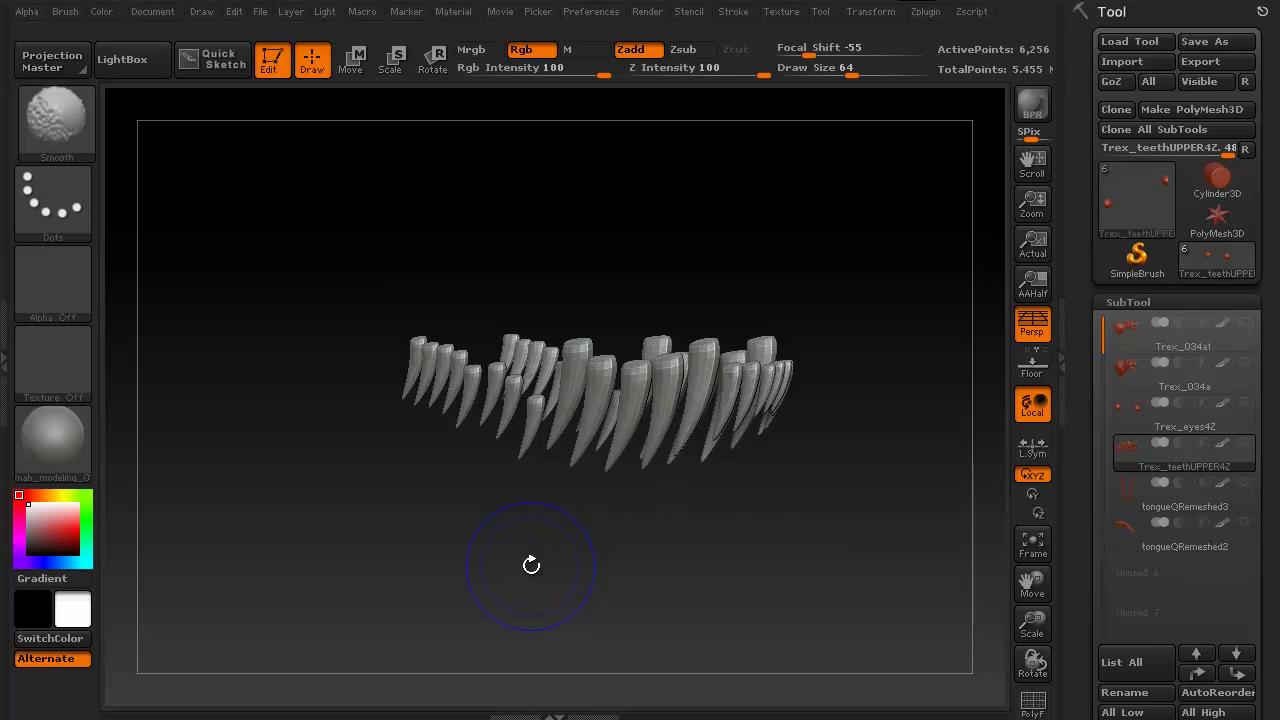
{"action": "left_click_drag", "start_coordinate": [531, 565], "coordinate": [512, 562]}
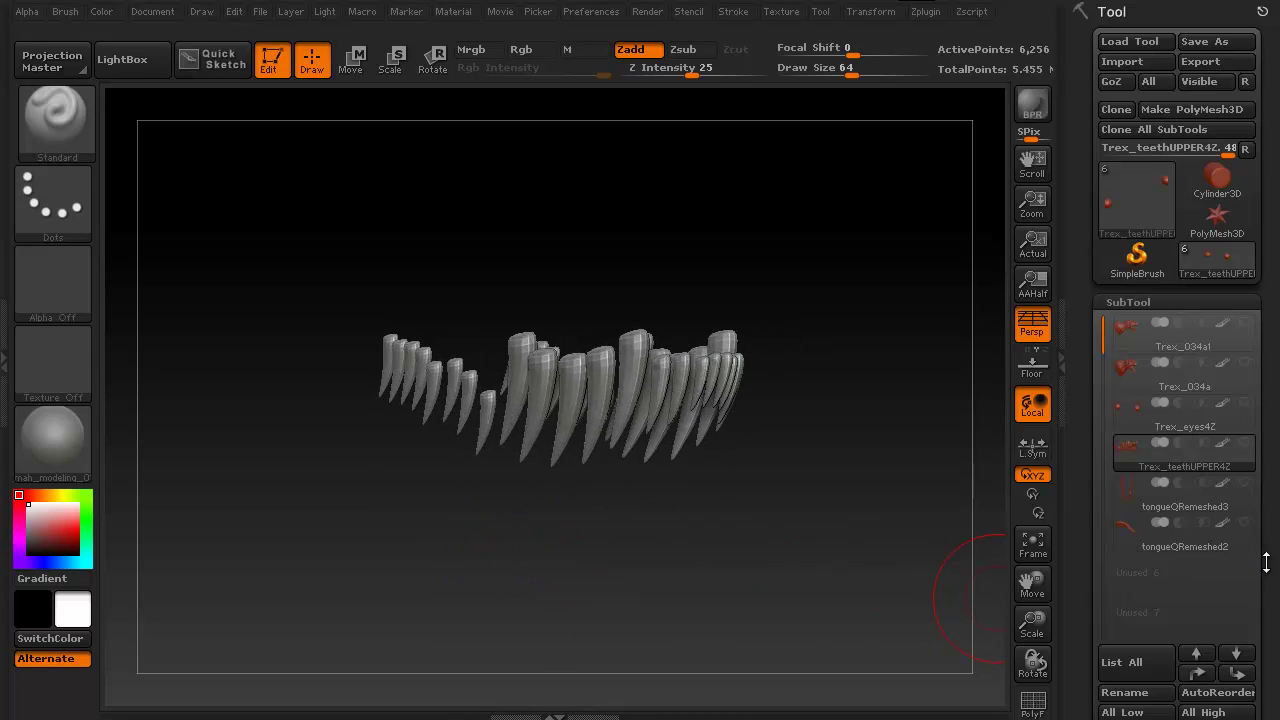
{"action": "scroll", "coordinate": [1266, 563], "scroll_direction": "down", "scroll_amount": 10}
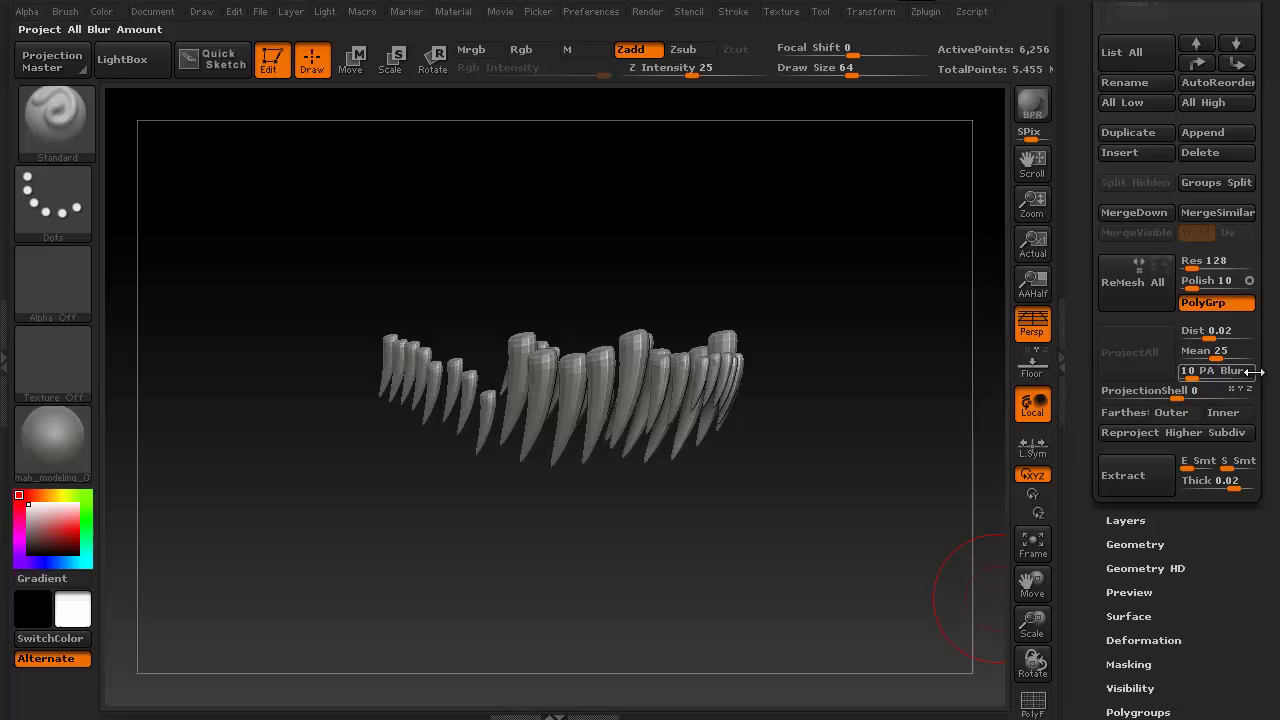
Delete tongueQRemeshed3's higher subdivision levels, bringing the total to 4.698 Mil points.
{"action": "left_click", "coordinate": [1135, 544]}
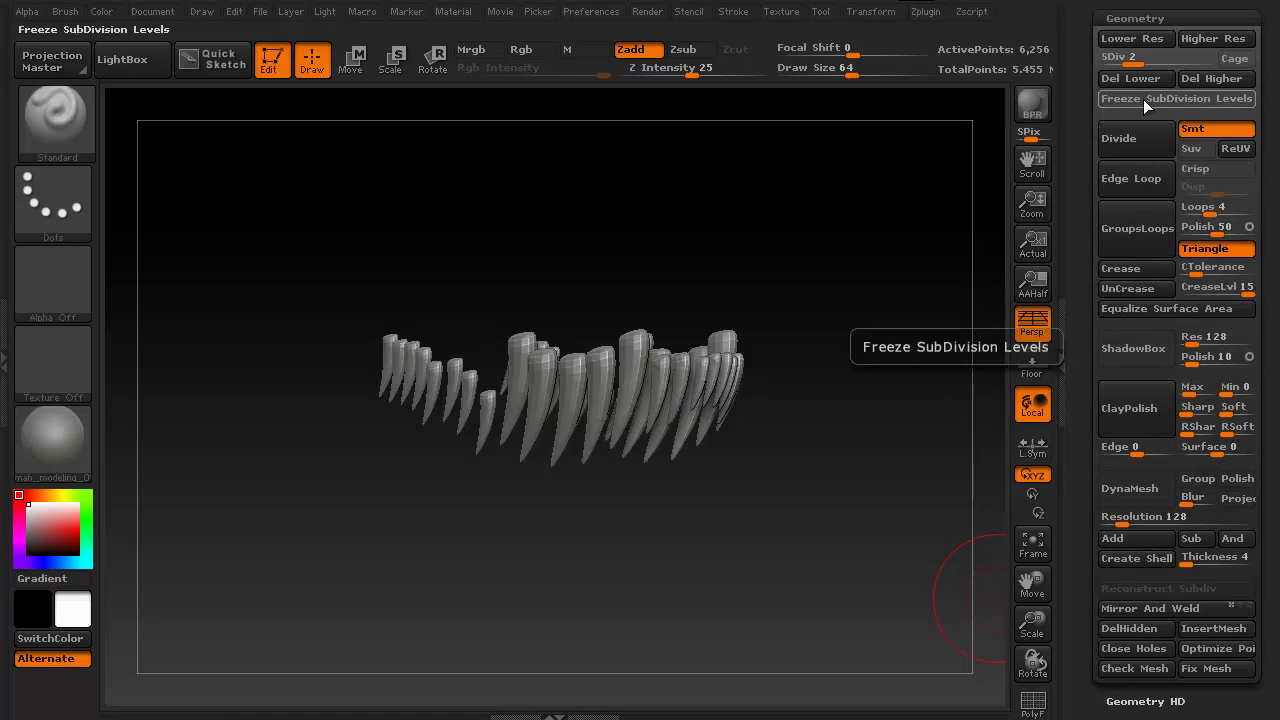
{"action": "scroll", "coordinate": [1200, 250], "scroll_direction": "up", "scroll_amount": 3}
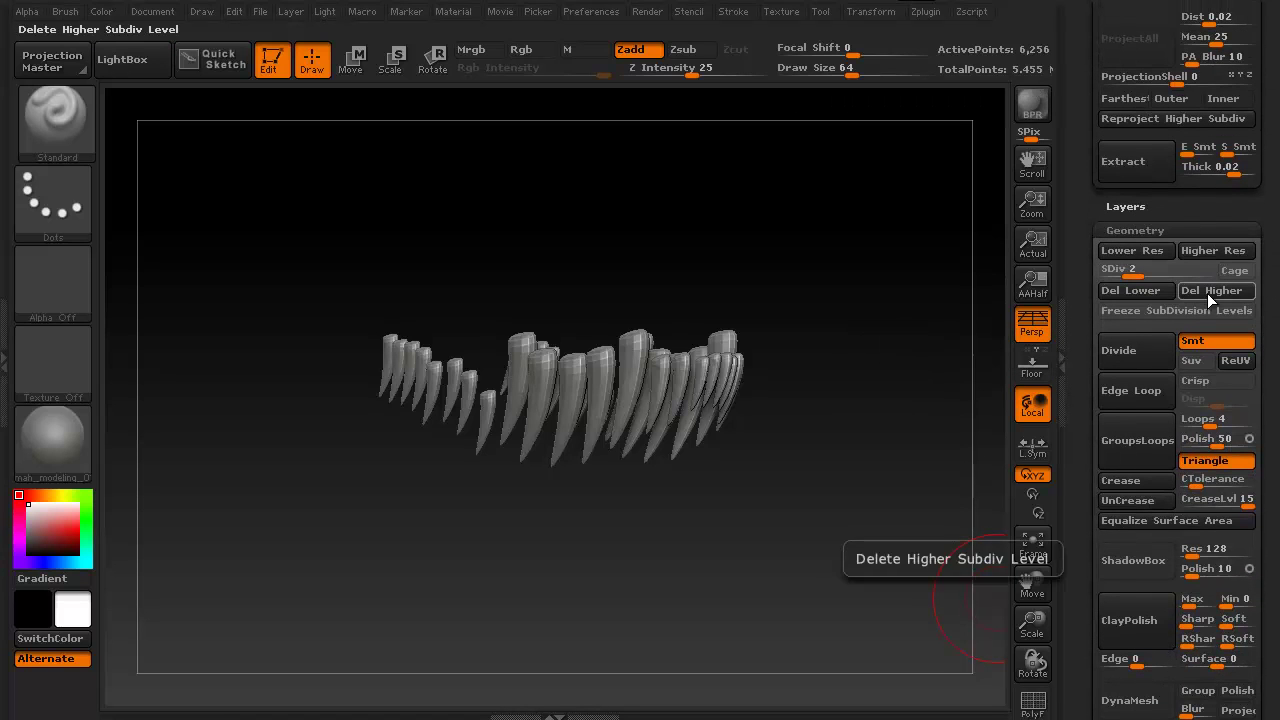
{"action": "scroll", "coordinate": [1263, 456], "scroll_direction": "up", "scroll_amount": 5}
{"action": "scroll", "coordinate": [1263, 456], "scroll_direction": "up", "scroll_amount": 5}
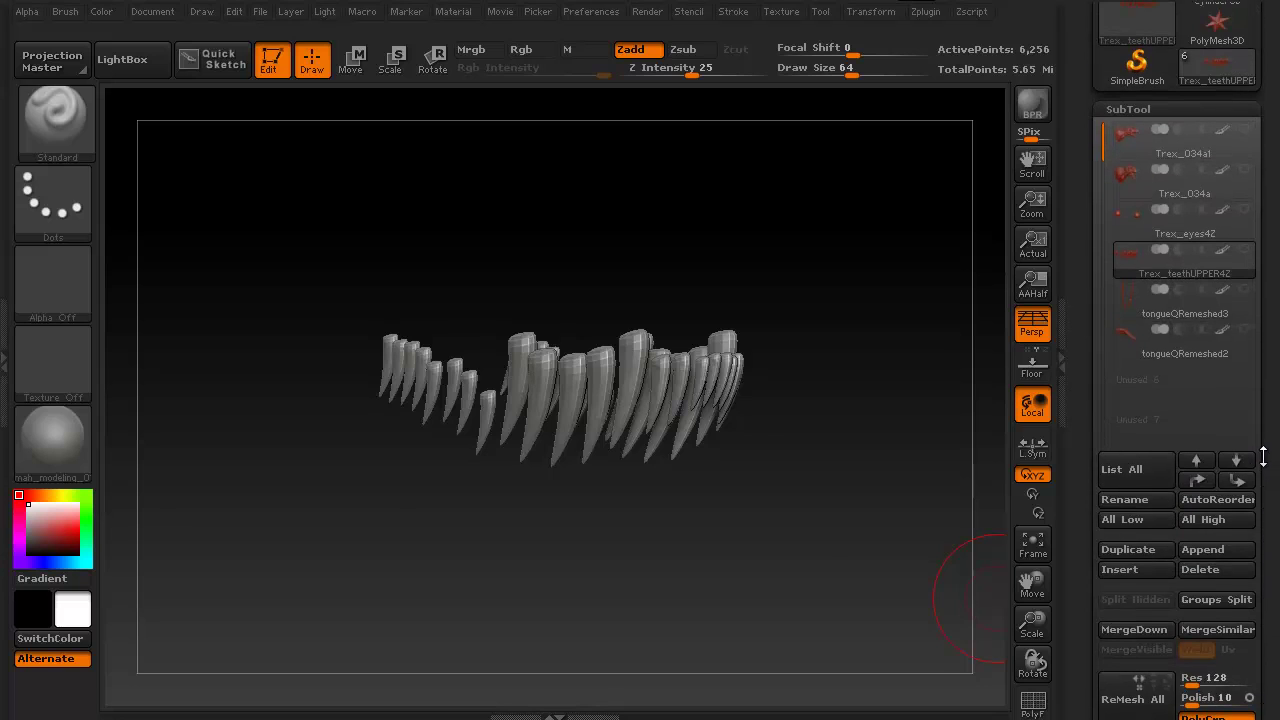
{"action": "left_click", "coordinate": [1236, 460]}
{"action": "mouse_move", "coordinate": [655, 499]}
{"action": "left_mouse_down"}
{"action": "mouse_move", "coordinate": [706, 317]}
{"action": "mouse_move", "coordinate": [449, 571]}
{"action": "left_mouse_up"}
{"action": "key", "text": "shift"}
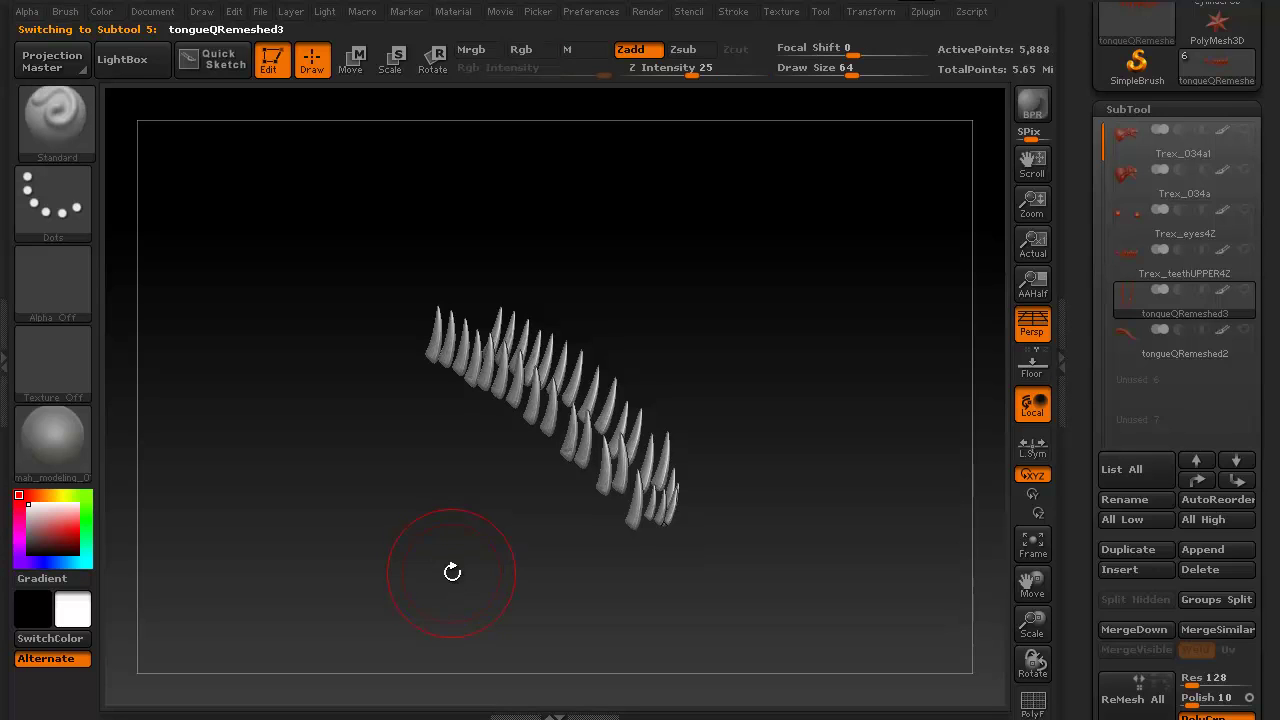
{"action": "left_click_drag", "start_coordinate": [1274, 584], "coordinate": [1270, 393]}
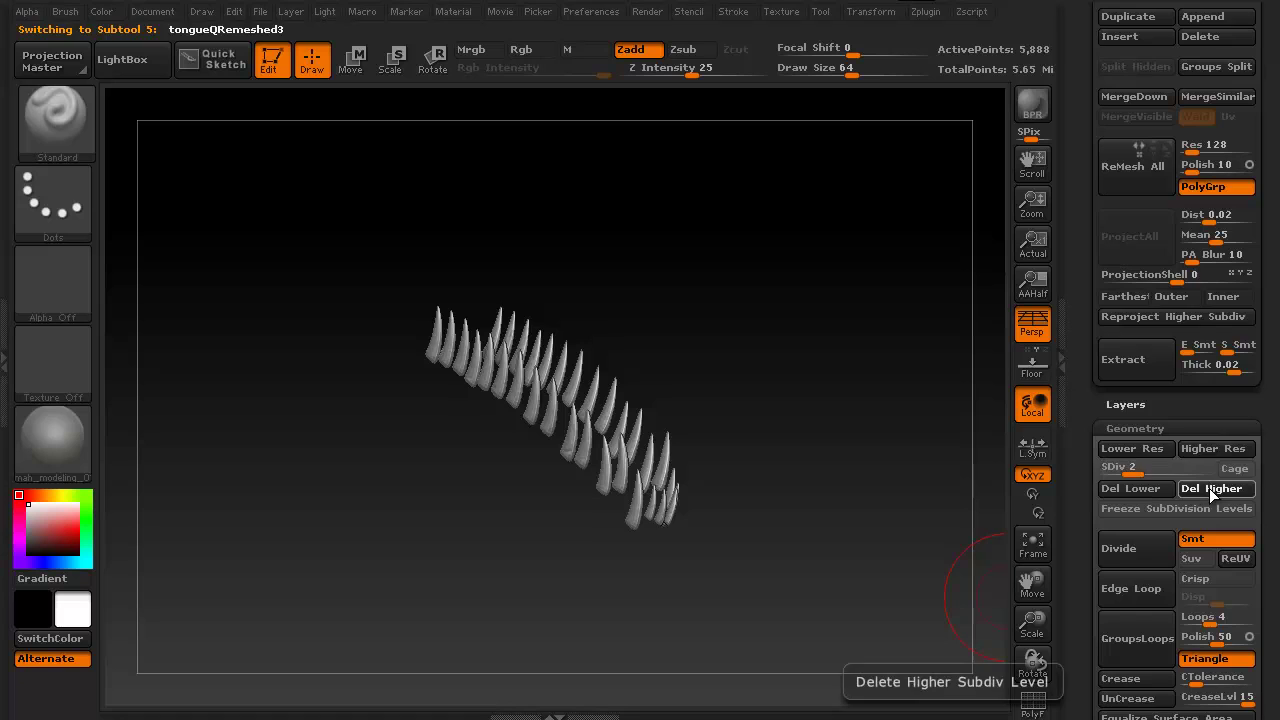
{"action": "left_click", "coordinate": [1209, 488]}
{"action": "left_click_drag", "start_coordinate": [1271, 340], "coordinate": [1275, 540]}
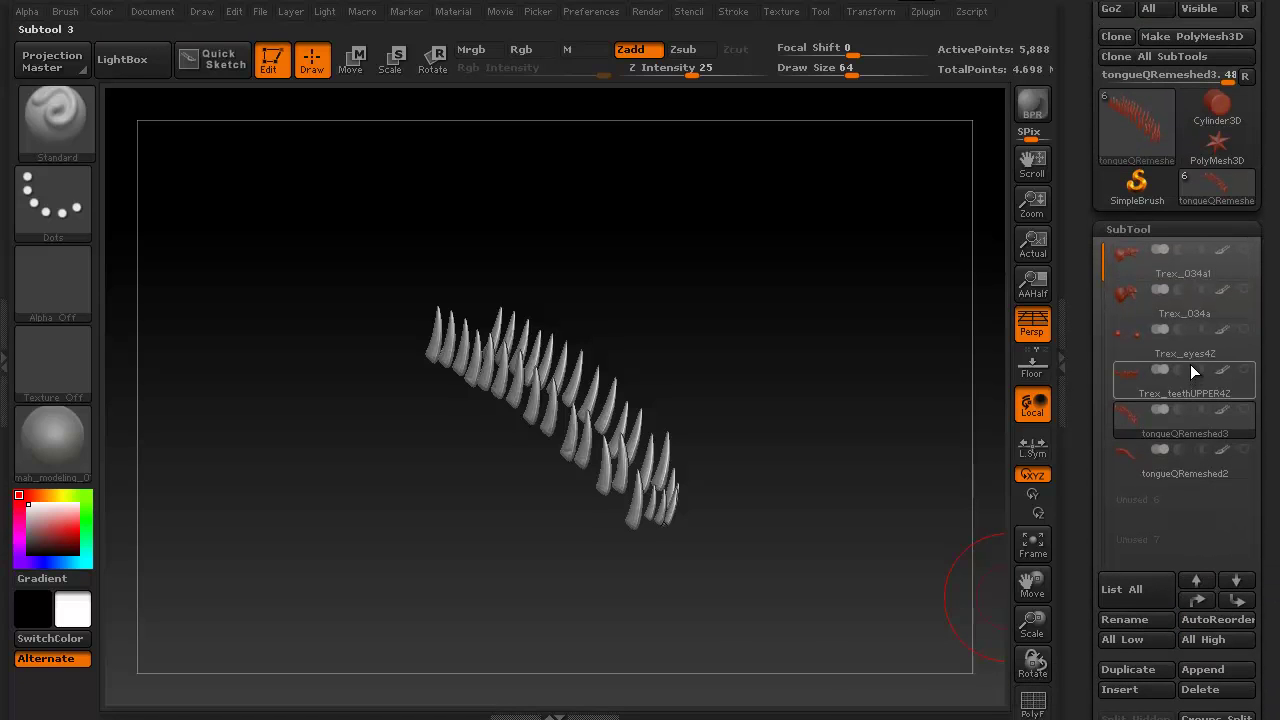
Step Trex_eyes4Z to its lowest level and Del Higher, leaving 964 points.
{"action": "left_click", "coordinate": [1183, 351]}
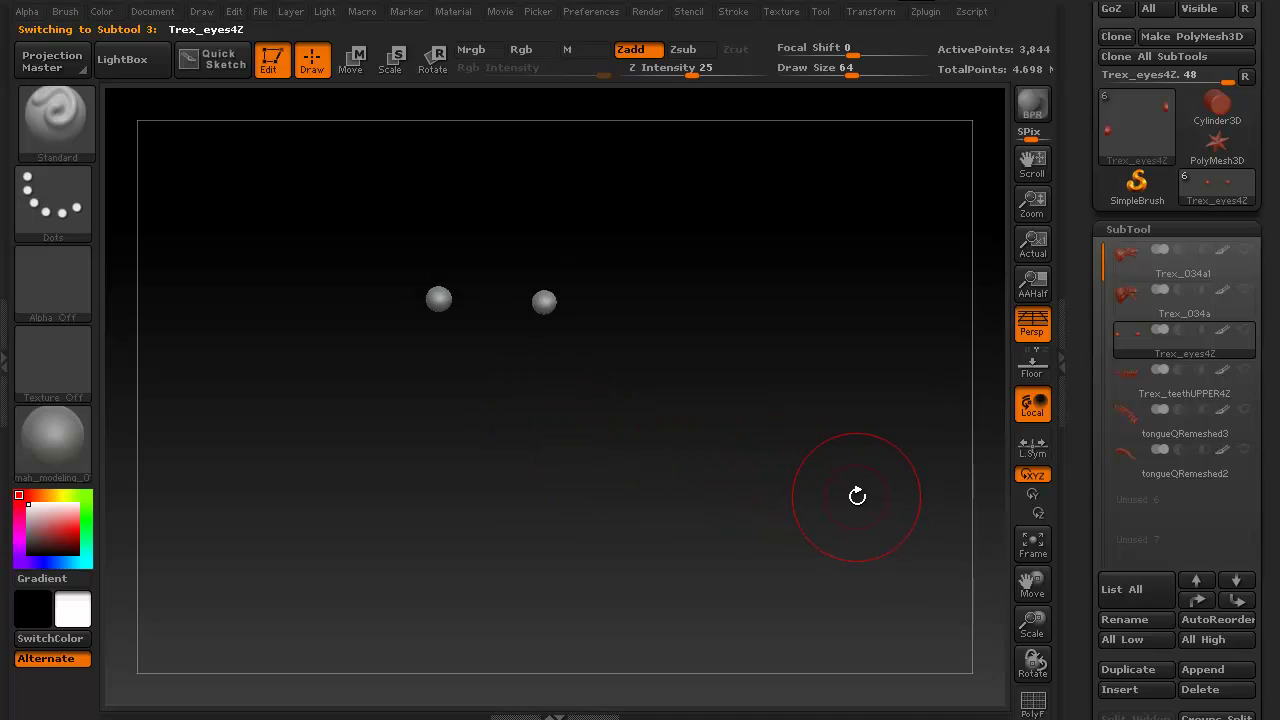
{"action": "key", "text": "shift"}
{"action": "left_click_drag", "start_coordinate": [1276, 569], "coordinate": [1262, 295]}
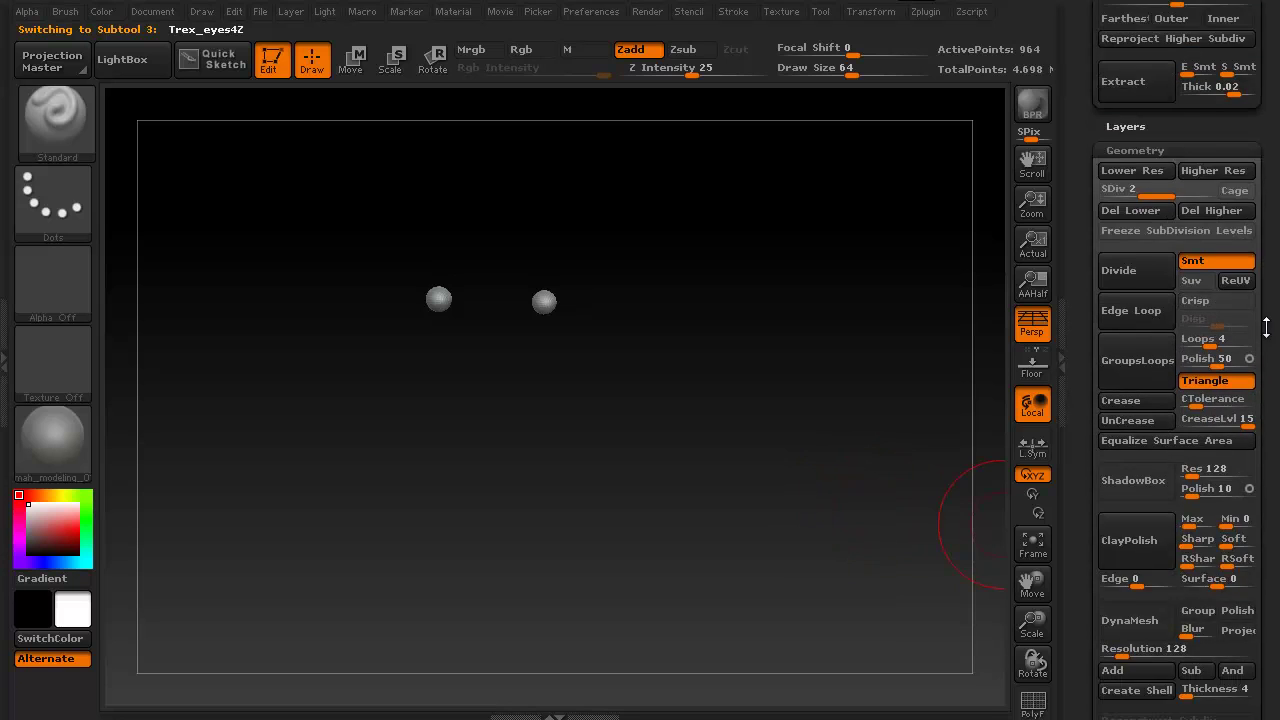
{"action": "left_click_drag", "start_coordinate": [1262, 295], "coordinate": [1262, 540]}
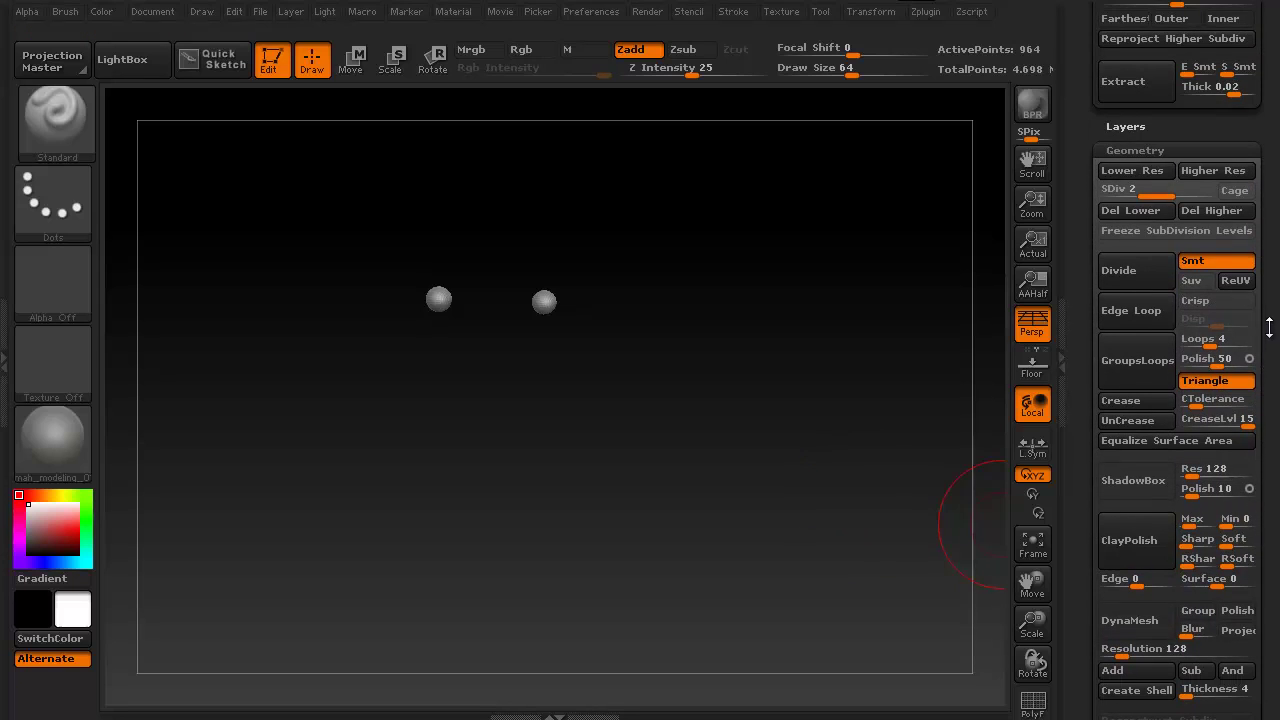
{"action": "left_click_drag", "start_coordinate": [1275, 200], "coordinate": [1277, 402]}
Duplicate tongueQRemeshed2 as a backup subtool, then scroll to Decimation Master.
{"action": "left_click", "coordinate": [1180, 205]}
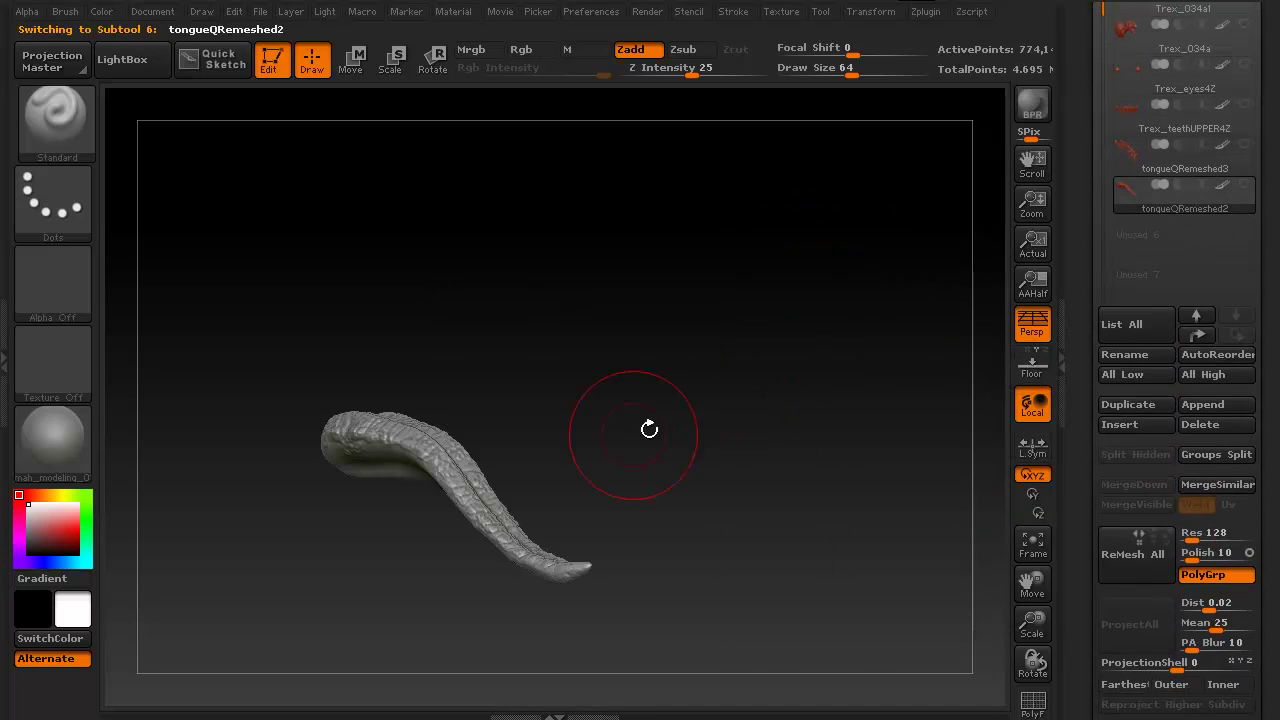
{"action": "mouse_move", "coordinate": [368, 619]}
{"action": "left_mouse_down"}
{"action": "mouse_move", "coordinate": [408, 551]}
{"action": "mouse_move", "coordinate": [408, 571]}
{"action": "mouse_move", "coordinate": [408, 500]}
{"action": "mouse_move", "coordinate": [413, 553]}
{"action": "mouse_move", "coordinate": [374, 583]}
{"action": "mouse_move", "coordinate": [383, 591]}
{"action": "mouse_move", "coordinate": [365, 621]}
{"action": "left_mouse_up"}
{"action": "scroll", "coordinate": [1256, 280], "scroll_direction": "up", "scroll_amount": 5}
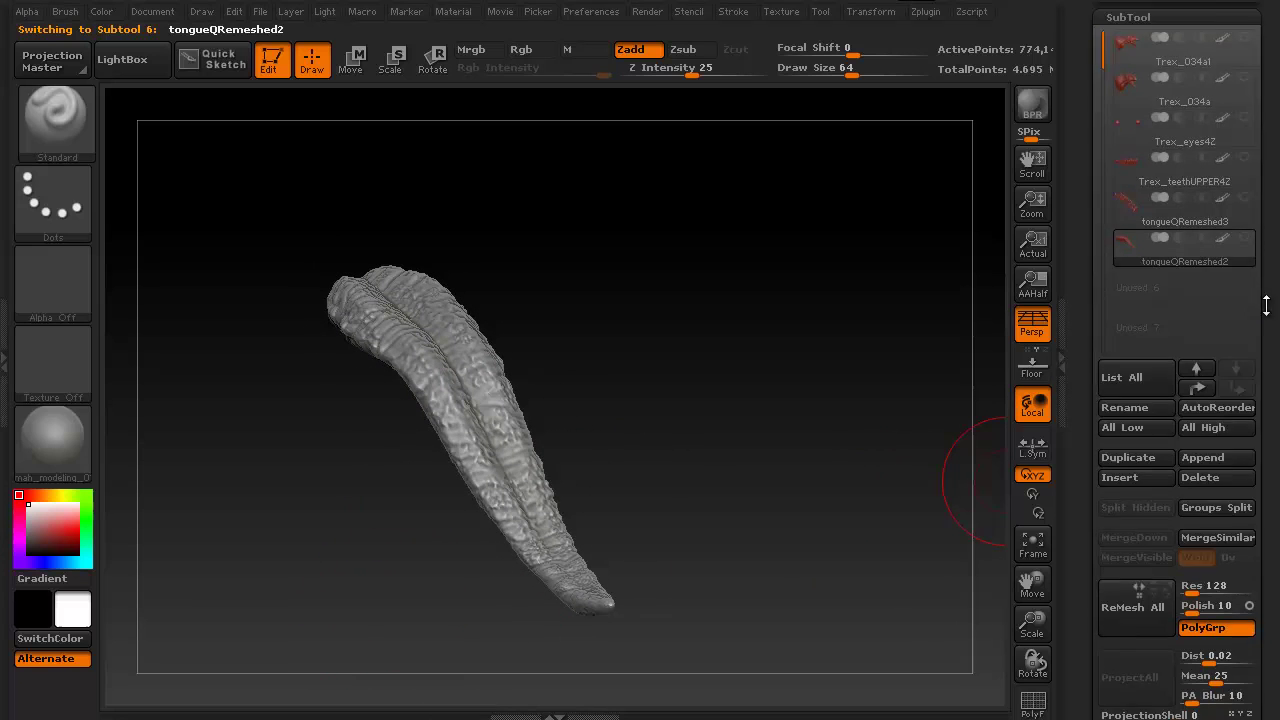
{"action": "scroll", "coordinate": [1256, 280], "scroll_direction": "up", "scroll_amount": 10}
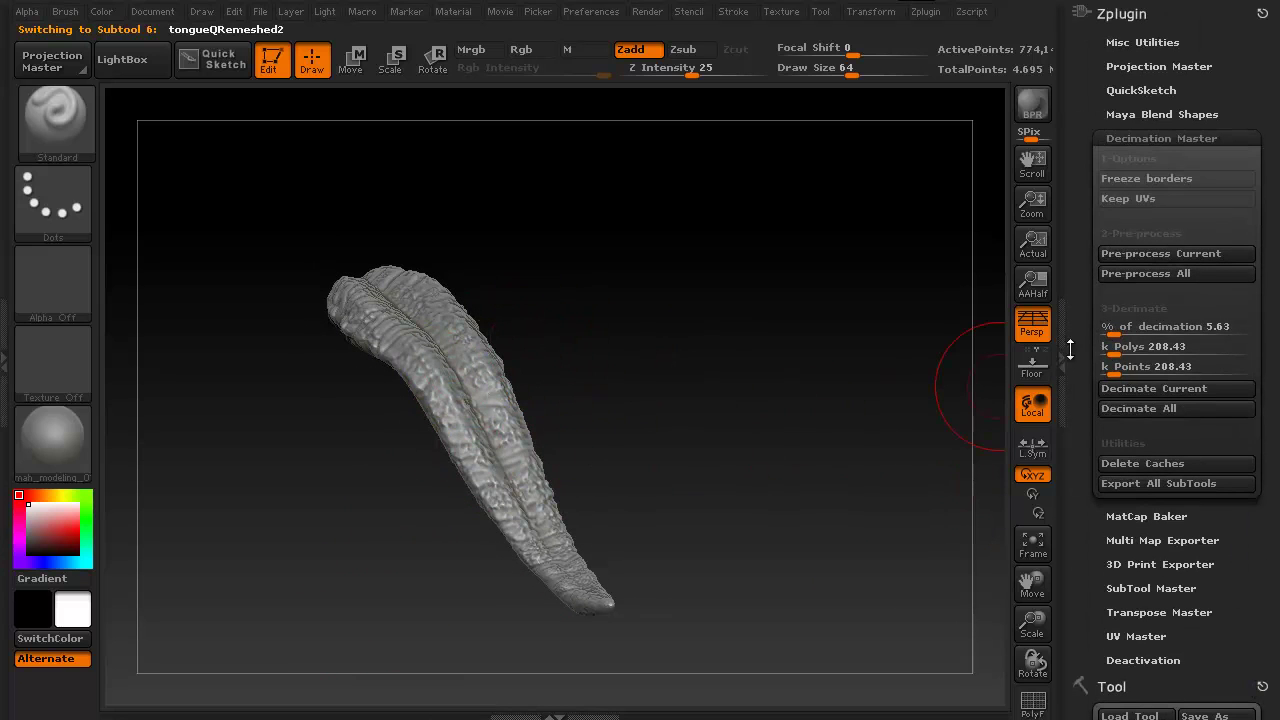
{"action": "scroll", "coordinate": [1251, 536], "scroll_direction": "down", "scroll_amount": 10}
{"action": "scroll", "coordinate": [1260, 440], "scroll_direction": "down", "scroll_amount": 5}
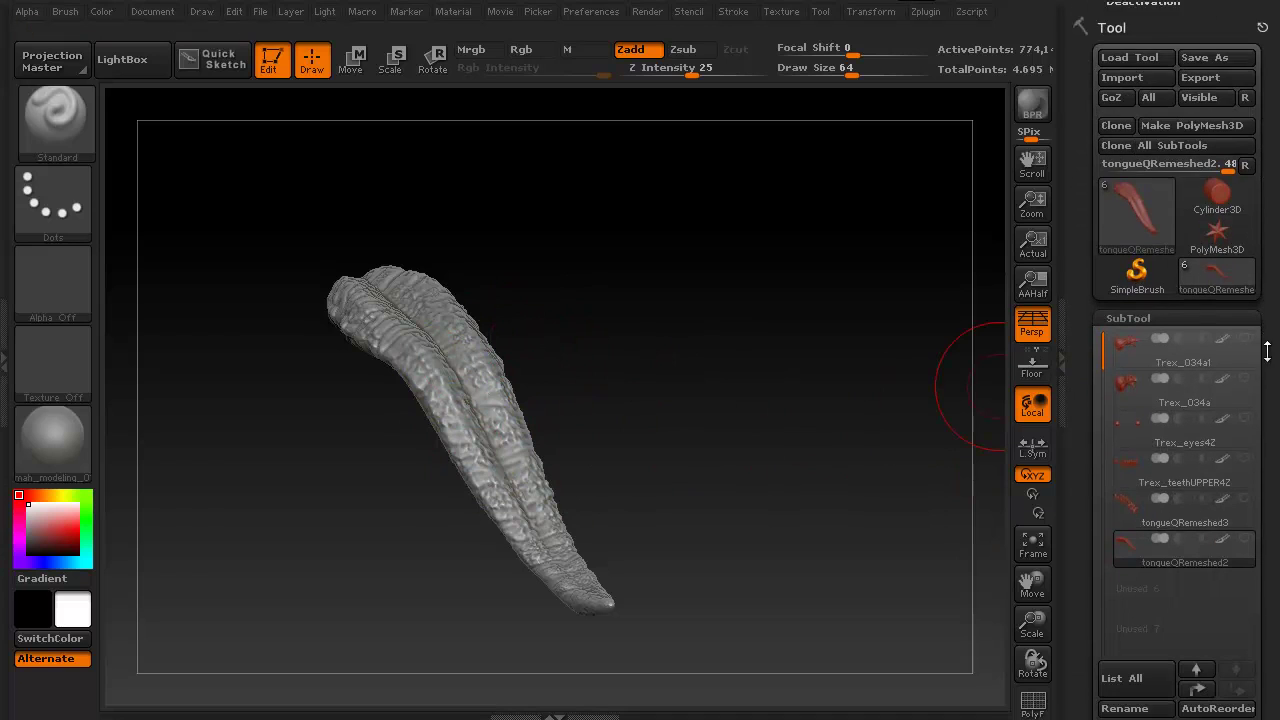
{"action": "scroll", "coordinate": [1268, 347], "scroll_direction": "down", "scroll_amount": 1}
{"action": "left_click_drag", "start_coordinate": [1272, 381], "coordinate": [1272, 306]}
{"action": "left_click", "coordinate": [1137, 631]}
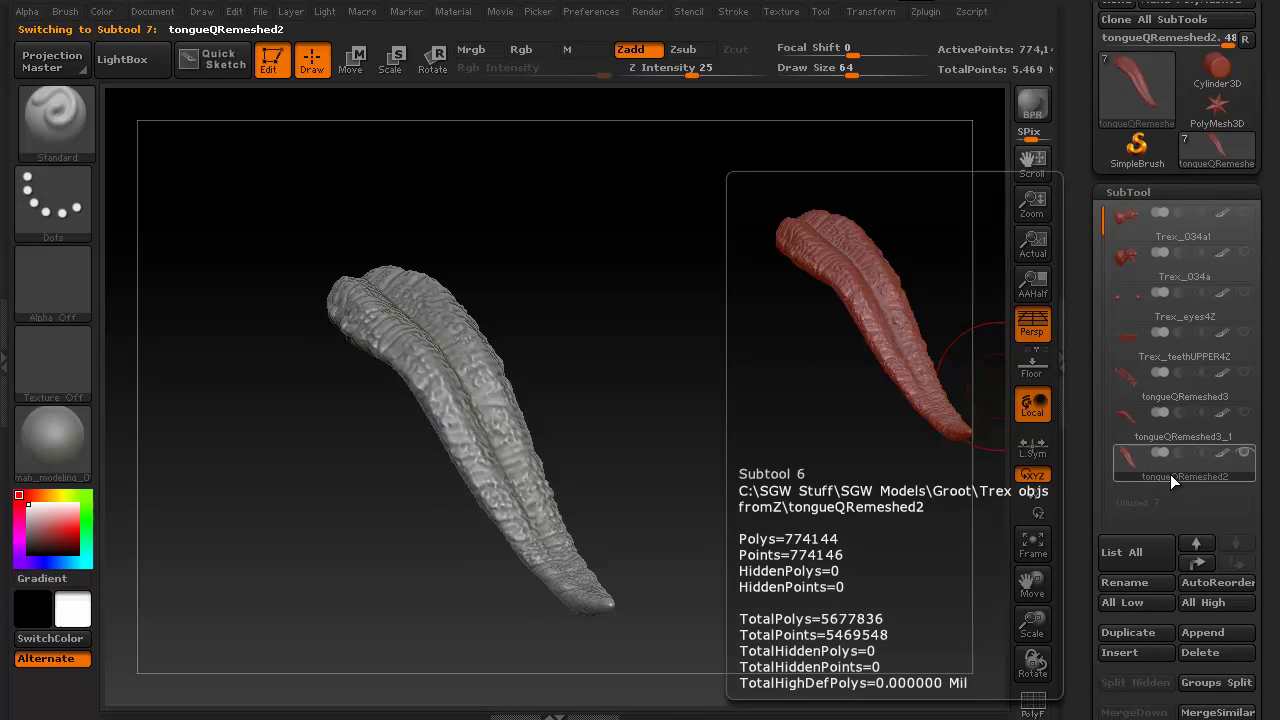
{"action": "left_click_drag", "start_coordinate": [1268, 231], "coordinate": [1264, 457]}
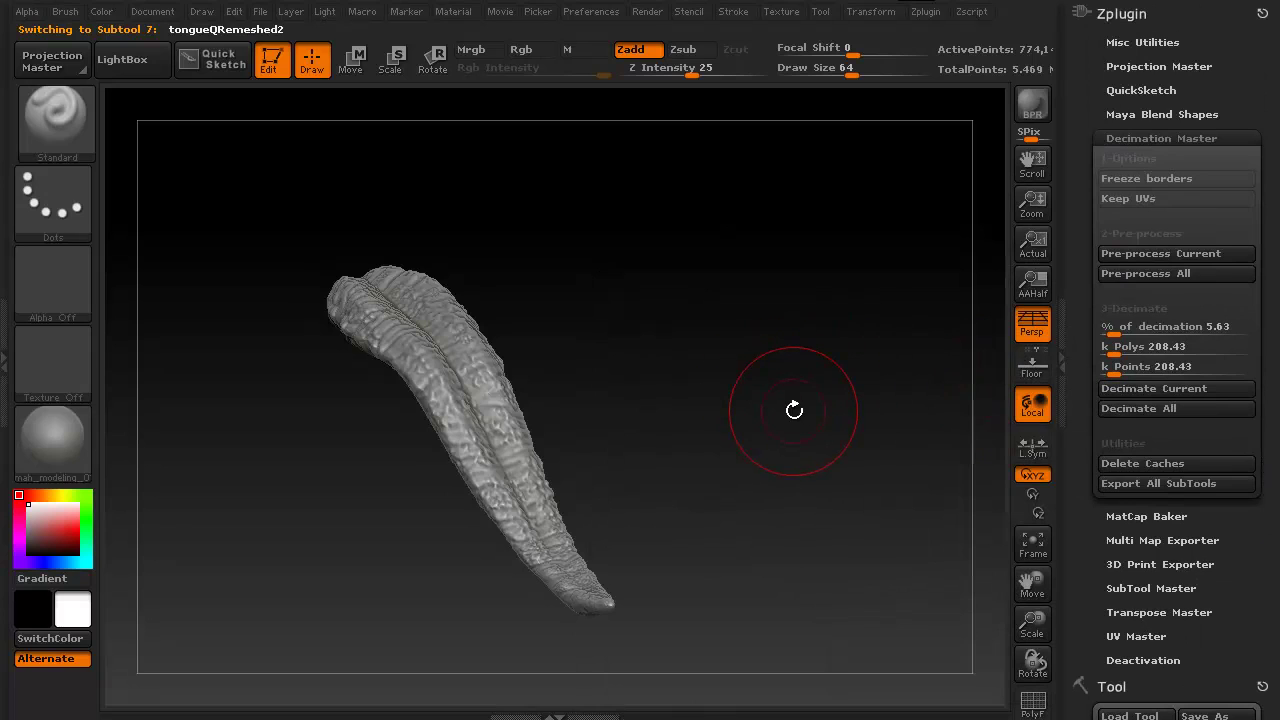
Pre-process and decimate the tongue at 3.52%, reducing it to 27,258 points.
{"action": "left_click", "coordinate": [1130, 328]}
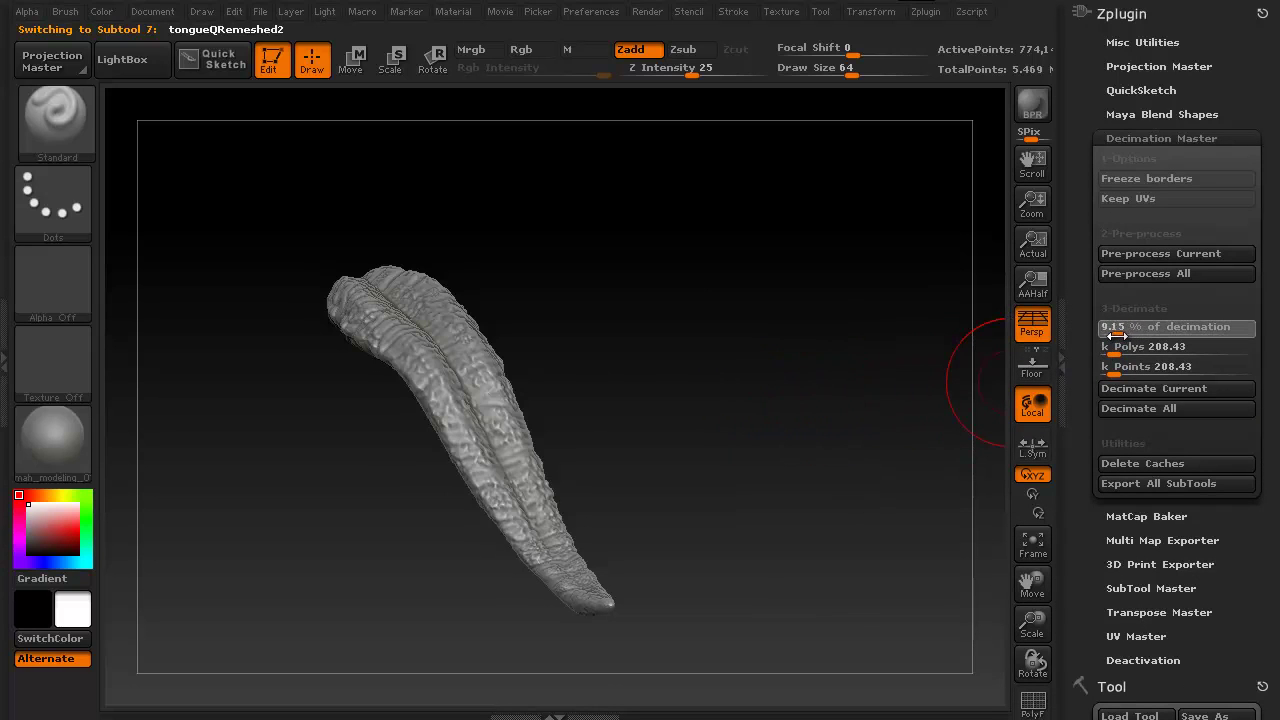
{"action": "left_click", "coordinate": [1110, 338]}
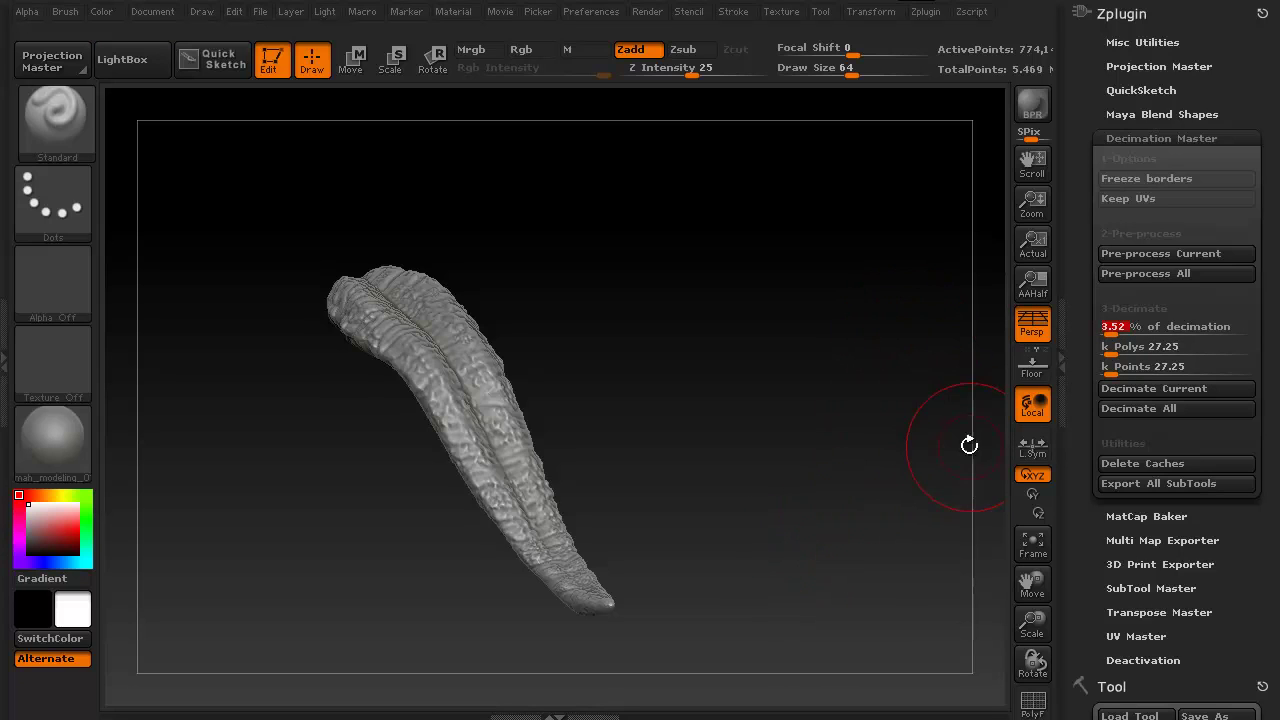
{"action": "left_click", "coordinate": [1135, 253]}
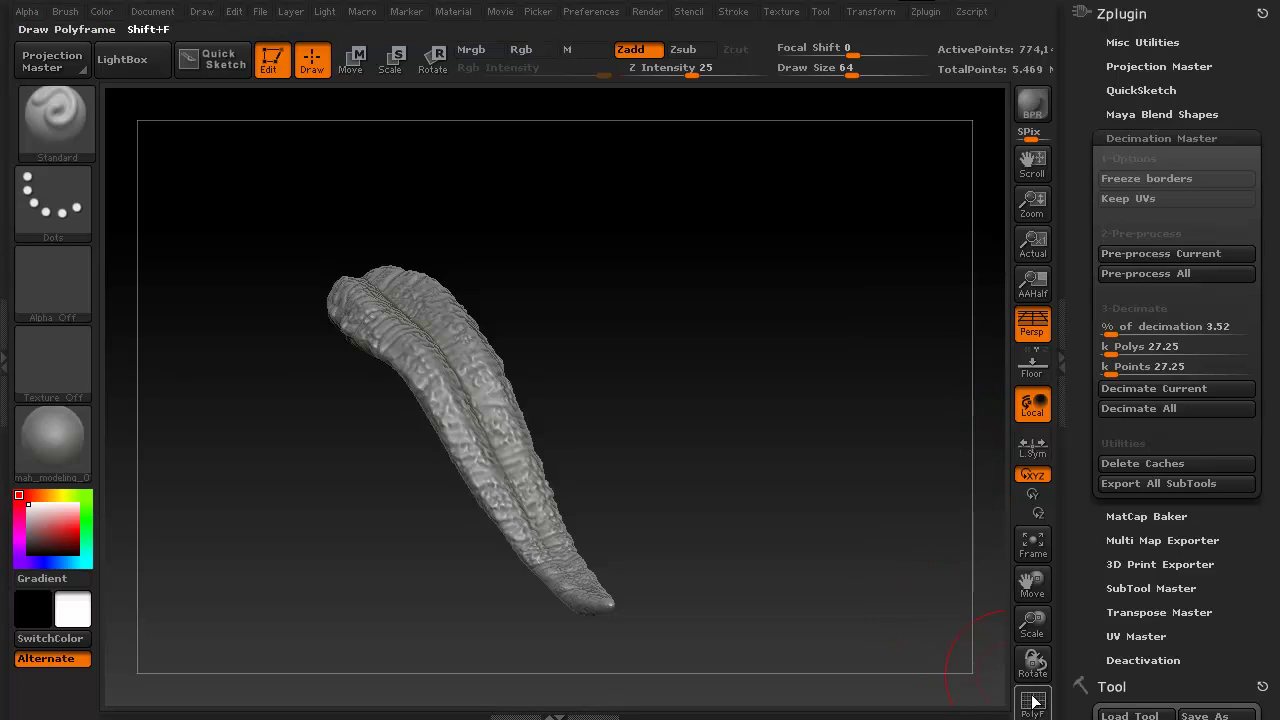
{"action": "left_click", "coordinate": [1130, 389]}
{"action": "mouse_move", "coordinate": [777, 497]}
{"action": "left_mouse_down"}
{"action": "mouse_move", "coordinate": [729, 491]}
{"action": "mouse_move", "coordinate": [750, 485]}
{"action": "left_mouse_up"}
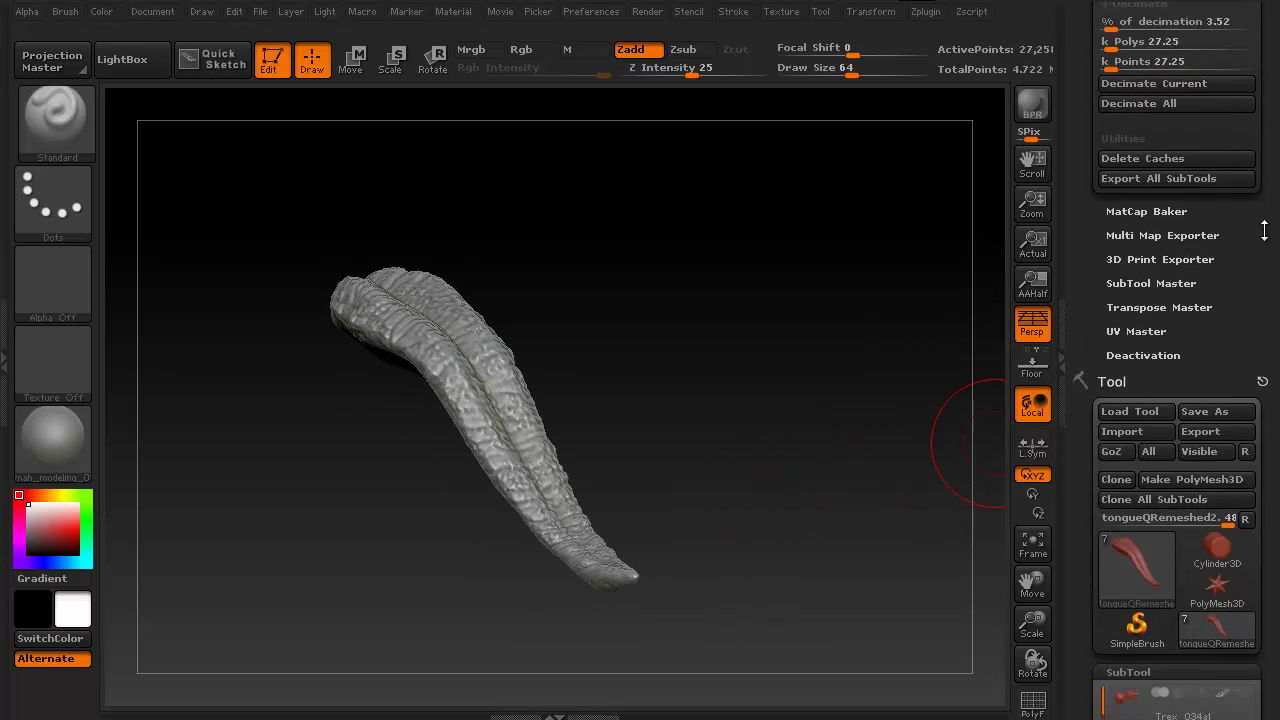
Move the decimated tongueQRemeshed2 above its tongueQRemeshed3_1 copy in the subtool list.
{"action": "left_click_drag", "start_coordinate": [1268, 360], "coordinate": [1250, 5]}
{"action": "left_click_drag", "start_coordinate": [789, 400], "coordinate": [762, 521]}
{"action": "key", "text": "Up"}
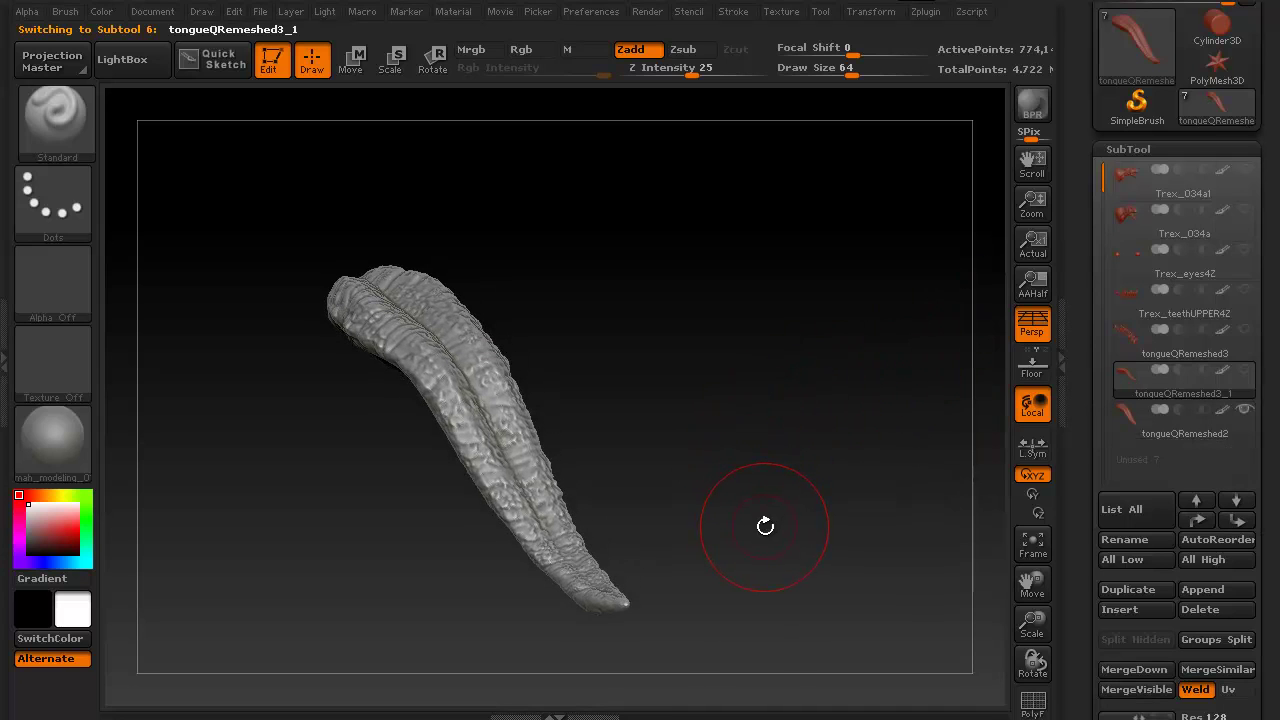
{"action": "left_click_drag", "start_coordinate": [759, 444], "coordinate": [773, 437]}
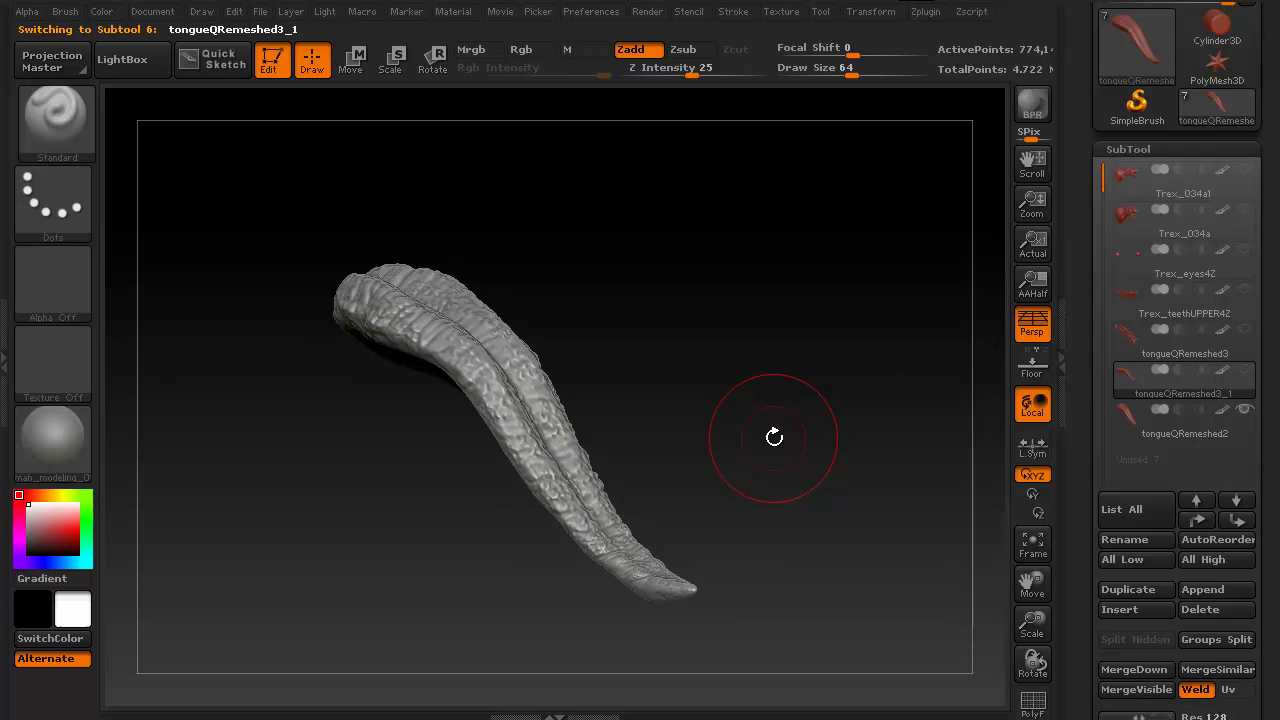
{"action": "key", "text": "Down"}
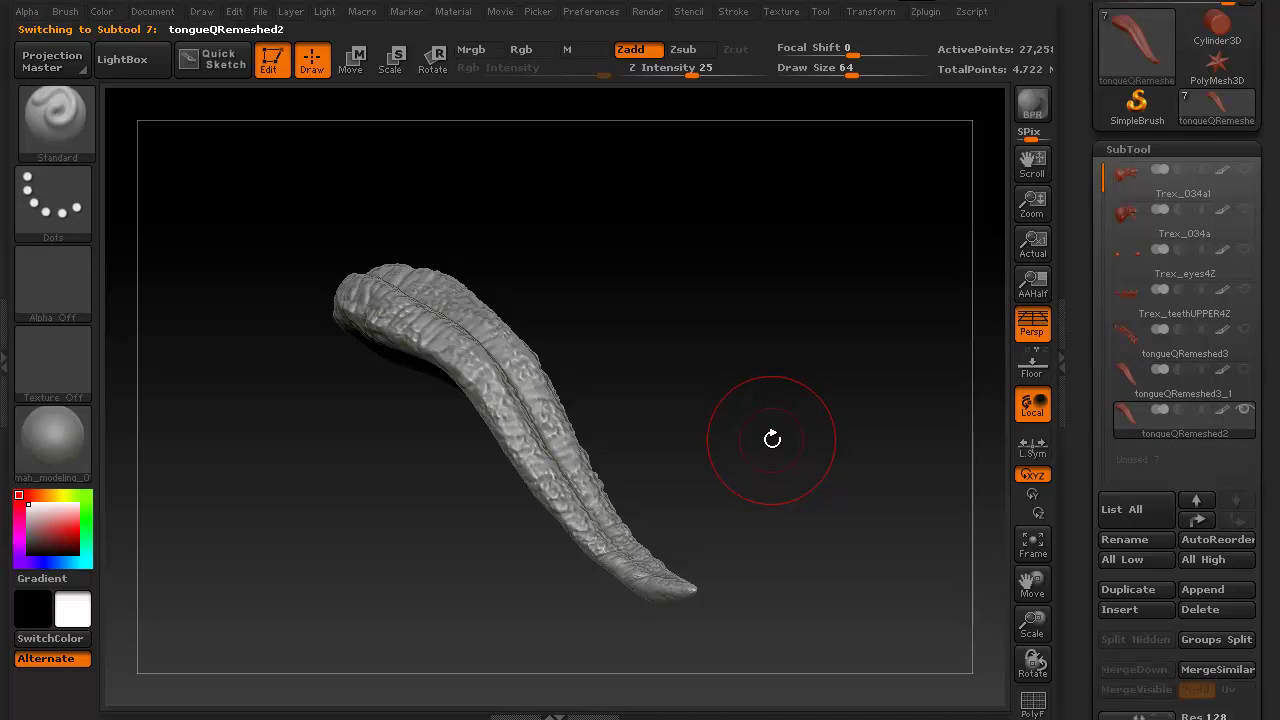
{"action": "mouse_move", "coordinate": [770, 440]}
{"action": "left_mouse_down"}
{"action": "mouse_move", "coordinate": [789, 437]}
{"action": "mouse_move", "coordinate": [772, 438]}
{"action": "left_mouse_up"}
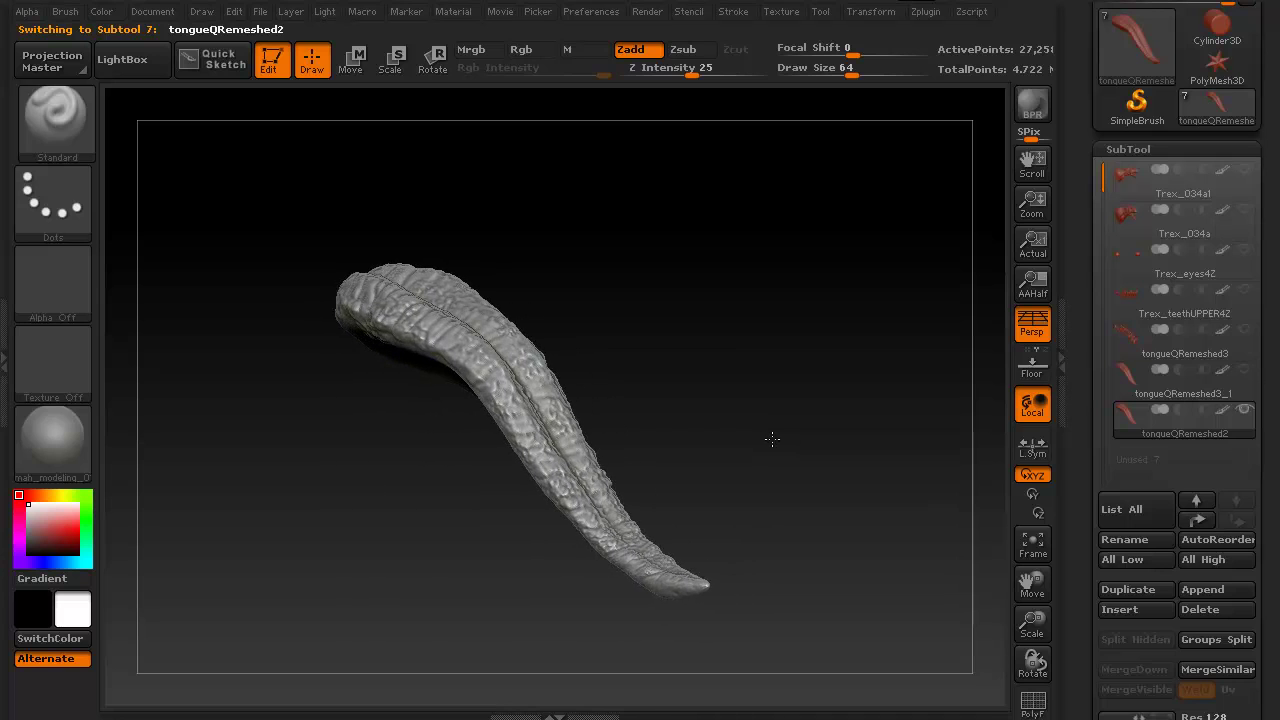
{"action": "left_click", "coordinate": [1192, 520]}
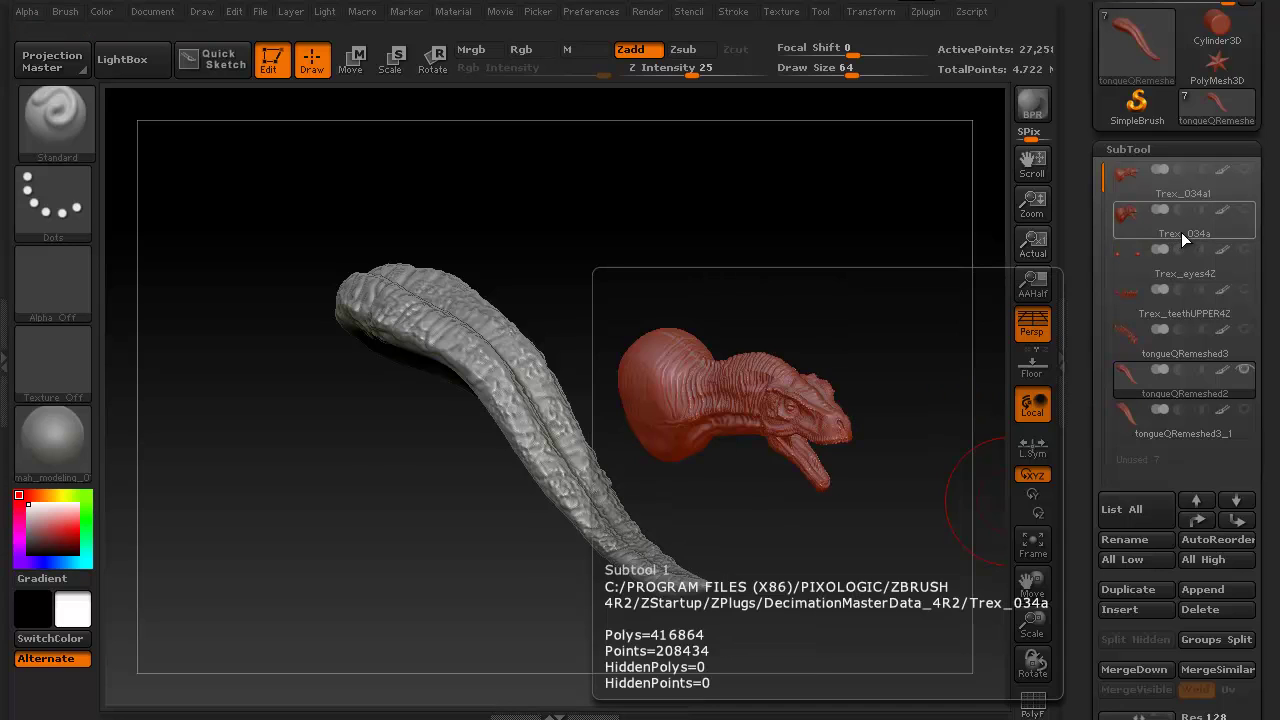
Make Trex_034a active and rotate the view of the whole T-rex head.
{"action": "left_click", "coordinate": [1181, 232]}
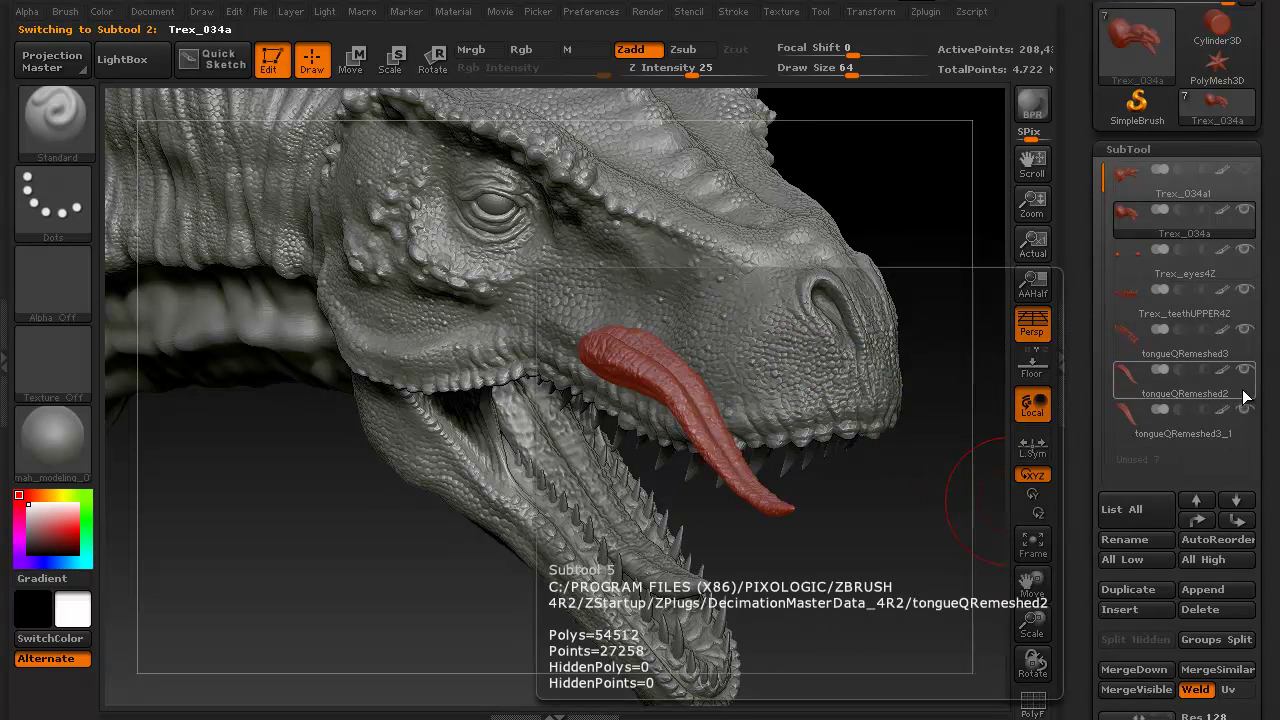
{"action": "mouse_move", "coordinate": [370, 611]}
{"action": "left_mouse_down"}
{"action": "mouse_move", "coordinate": [341, 609]}
{"action": "mouse_move", "coordinate": [906, 394]}
{"action": "mouse_move", "coordinate": [680, 523]}
{"action": "mouse_move", "coordinate": [517, 590]}
{"action": "mouse_move", "coordinate": [497, 616]}
{"action": "mouse_move", "coordinate": [614, 620]}
{"action": "mouse_move", "coordinate": [486, 606]}
{"action": "mouse_move", "coordinate": [492, 628]}
{"action": "mouse_move", "coordinate": [420, 590]}
{"action": "mouse_move", "coordinate": [290, 600]}
{"action": "mouse_move", "coordinate": [403, 546]}
{"action": "mouse_move", "coordinate": [222, 570]}
{"action": "mouse_move", "coordinate": [265, 558]}
{"action": "left_mouse_up"}
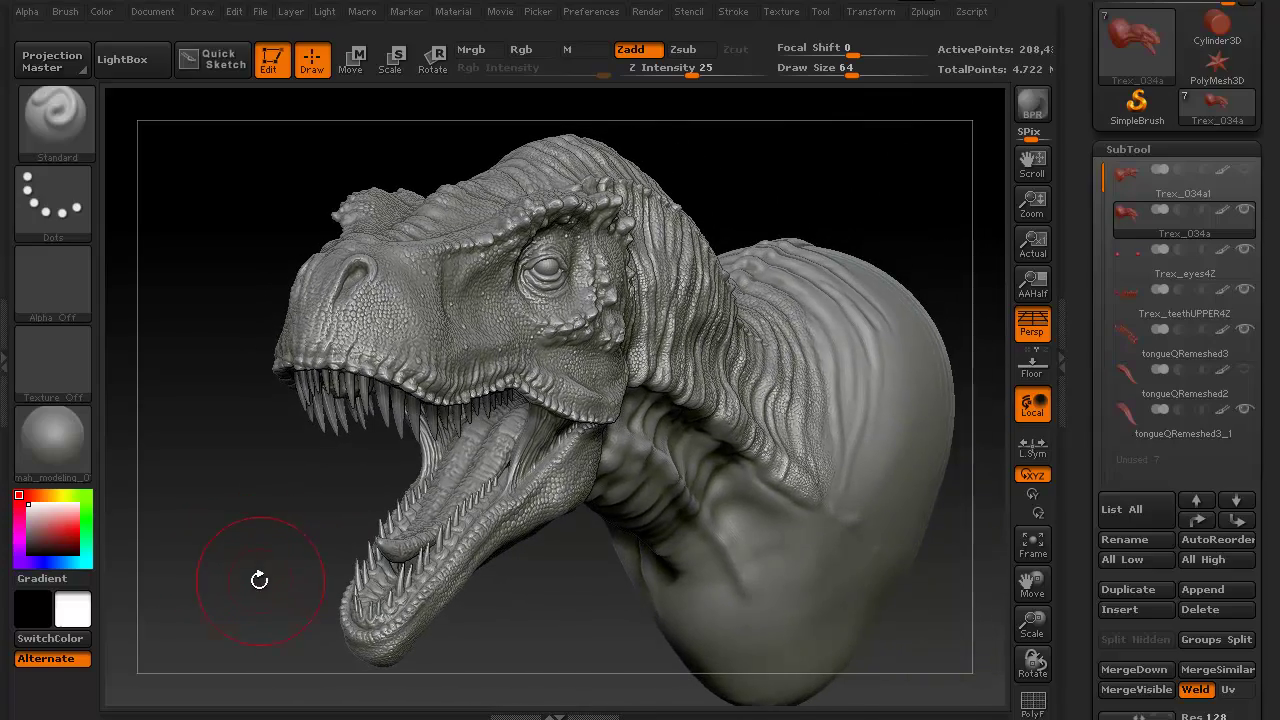
{"action": "left_click_drag", "start_coordinate": [259, 580], "coordinate": [228, 547]}
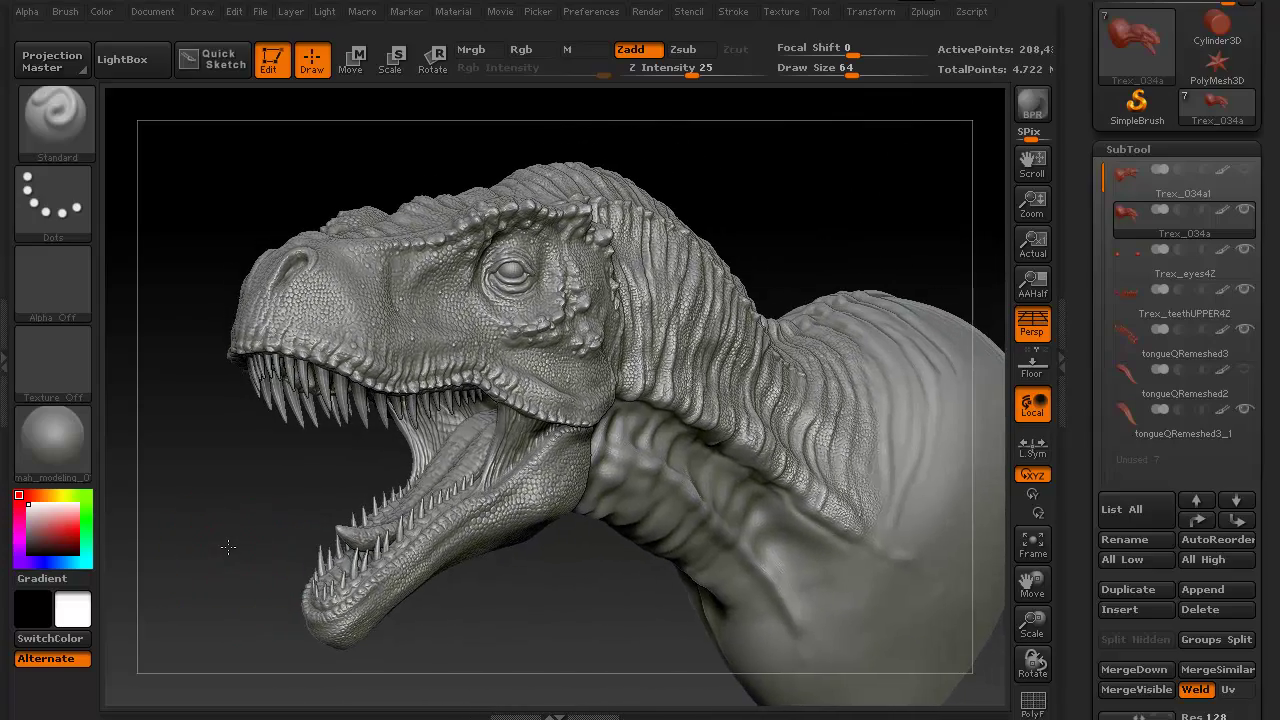
Delete the Trex_034a1 subtool, dropping the total to 995,688 points.
{"action": "left_click", "coordinate": [1199, 393]}
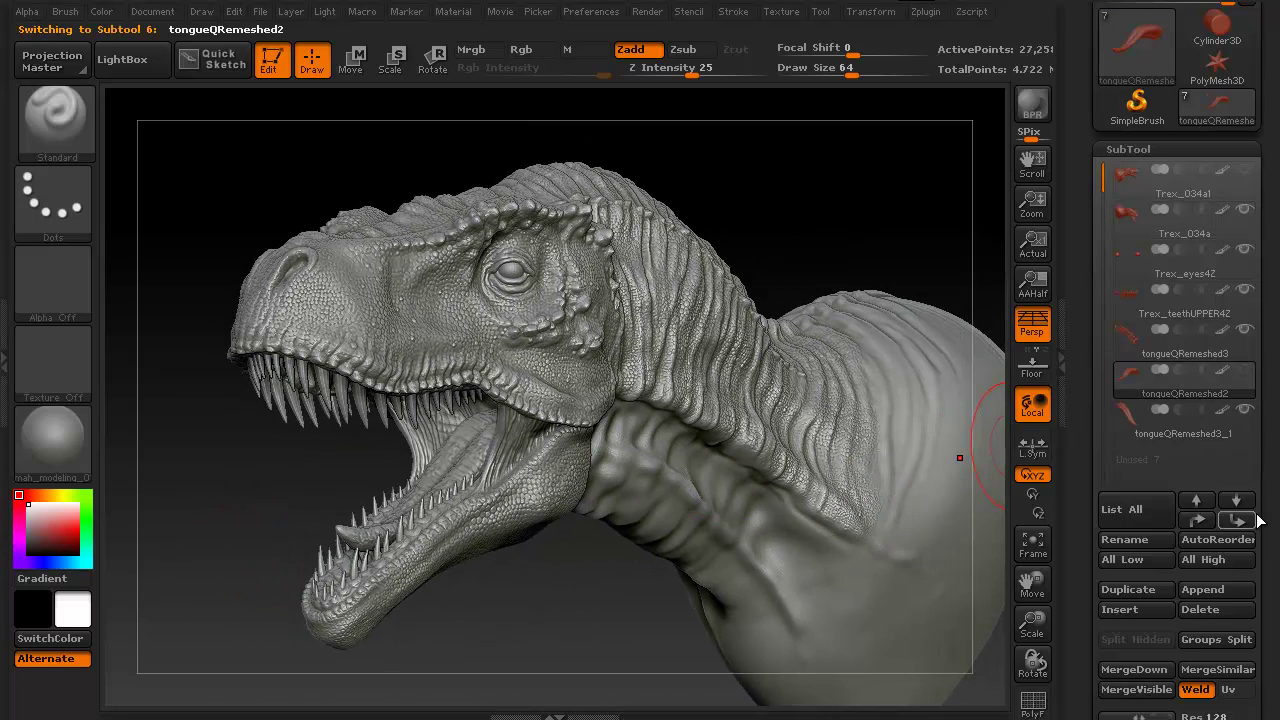
{"action": "scroll", "coordinate": [1272, 531], "scroll_direction": "down", "scroll_amount": 2}
{"action": "scroll", "coordinate": [1250, 510], "scroll_direction": "down", "scroll_amount": 1}
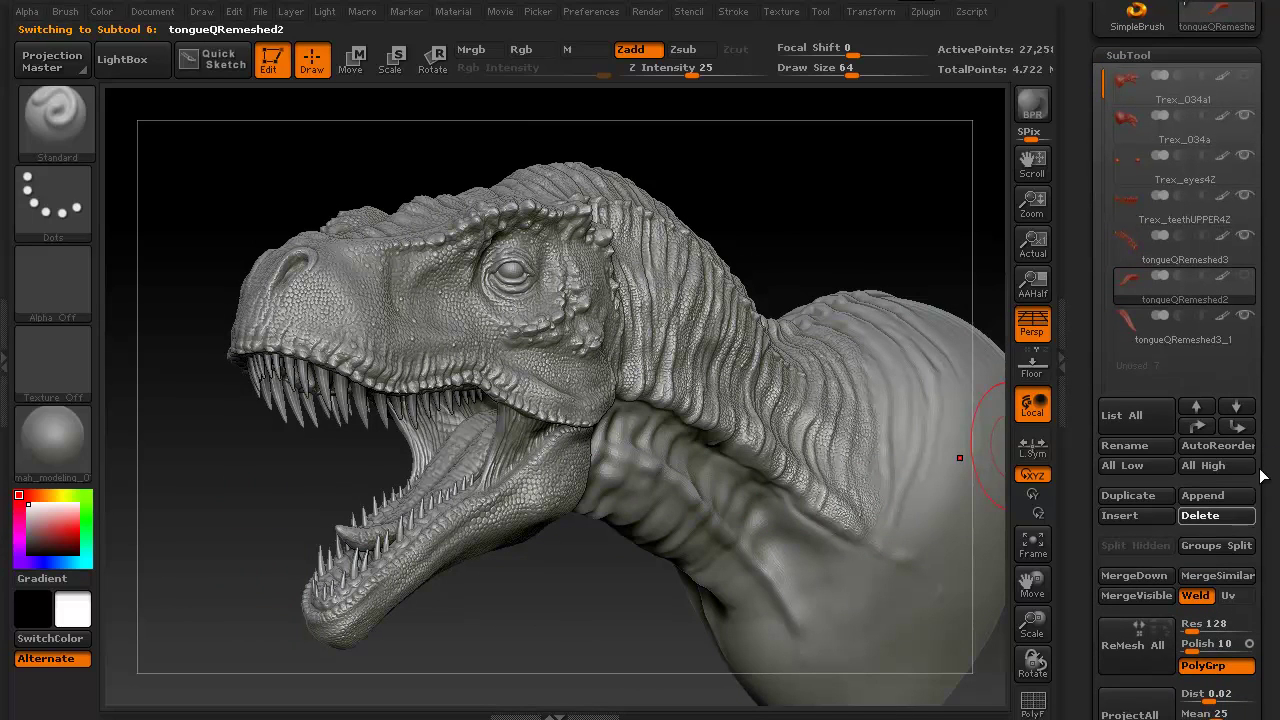
{"action": "left_click", "coordinate": [1208, 226]}
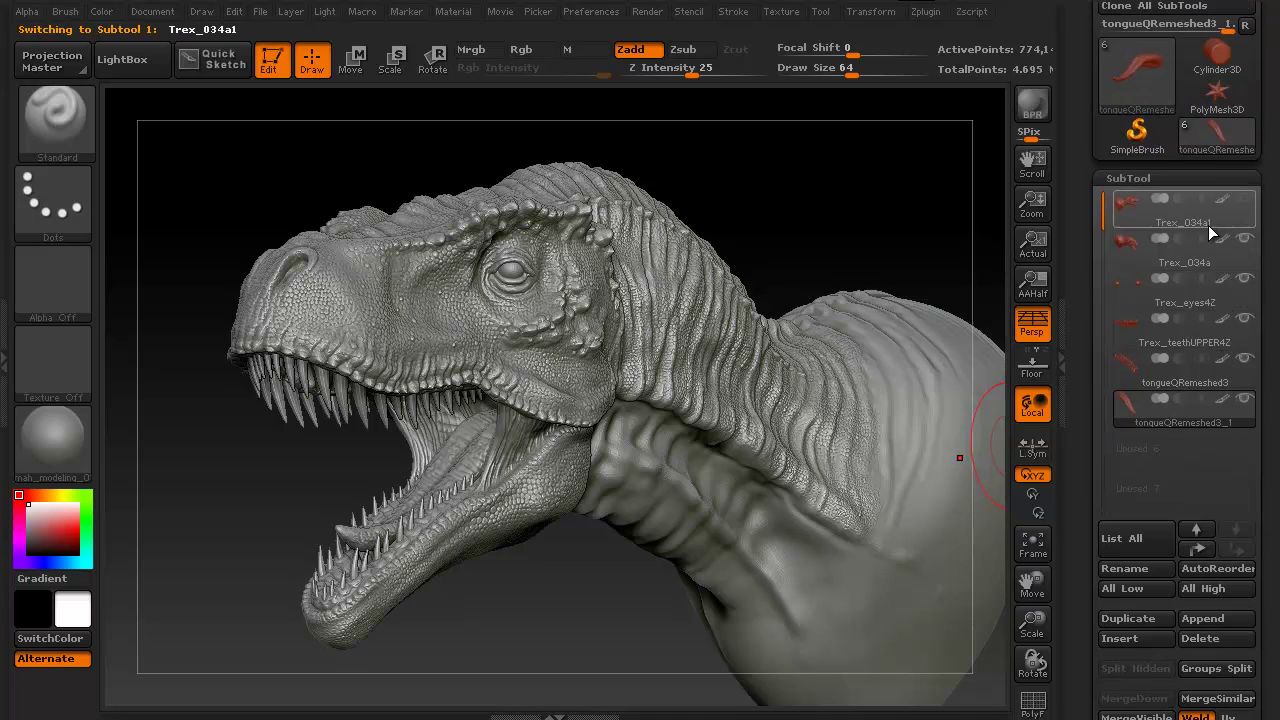
{"action": "left_click", "coordinate": [1218, 644]}
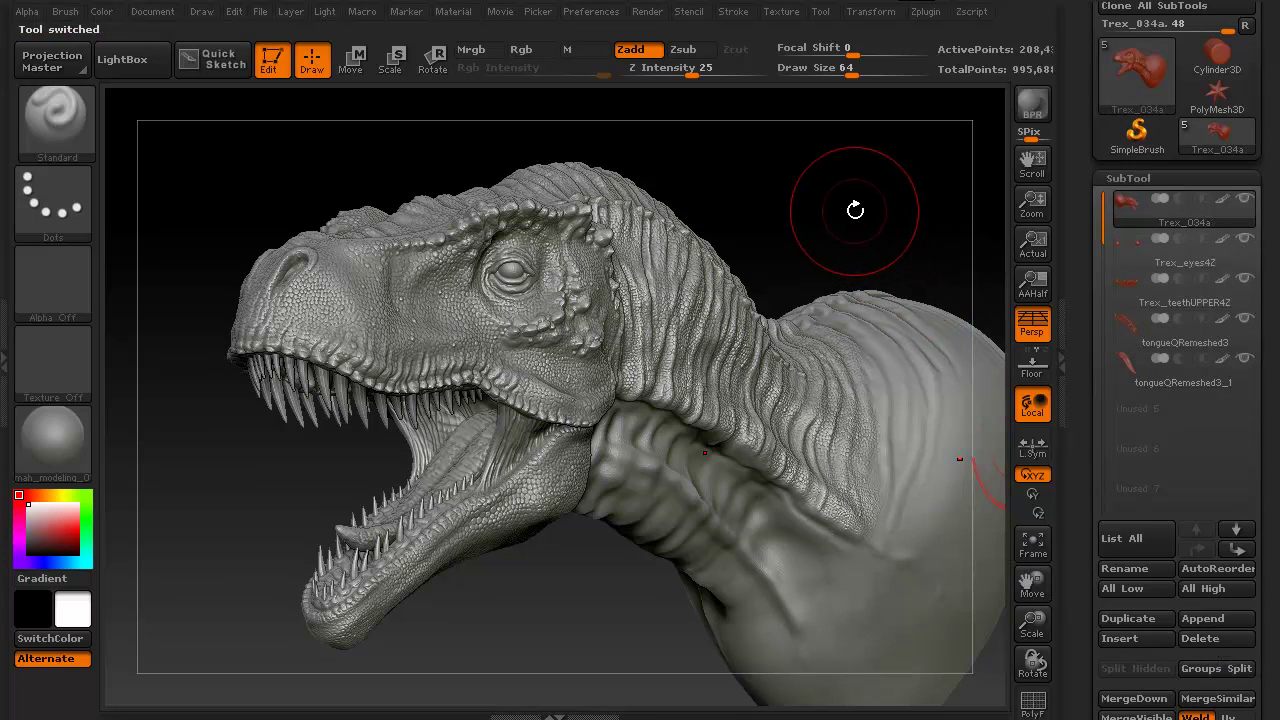
Rotate the head to a three-quarter view and widen the canvas around it.
{"action": "mouse_move", "coordinate": [202, 517]}
{"action": "left_mouse_down"}
{"action": "mouse_move", "coordinate": [193, 460]}
{"action": "mouse_move", "coordinate": [208, 480]}
{"action": "left_mouse_up"}
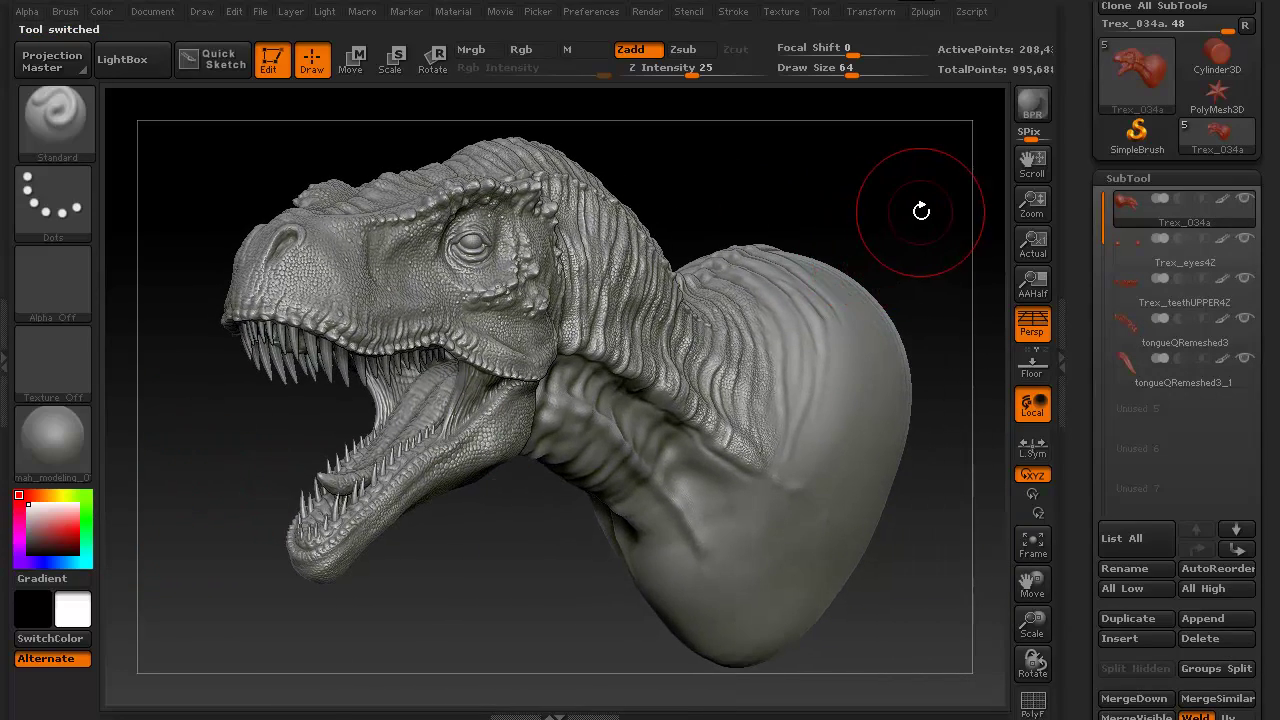
{"action": "left_click_drag", "start_coordinate": [923, 223], "coordinate": [919, 227]}
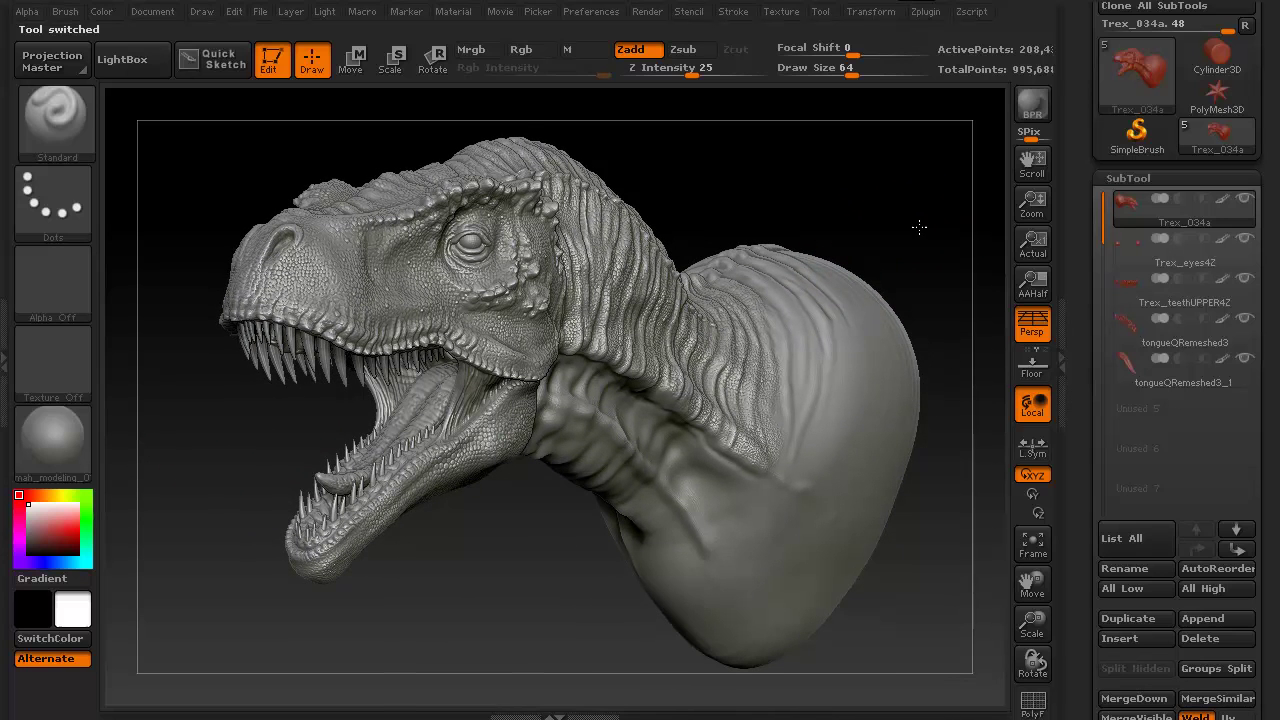
{"action": "left_click", "coordinate": [1063, 340]}
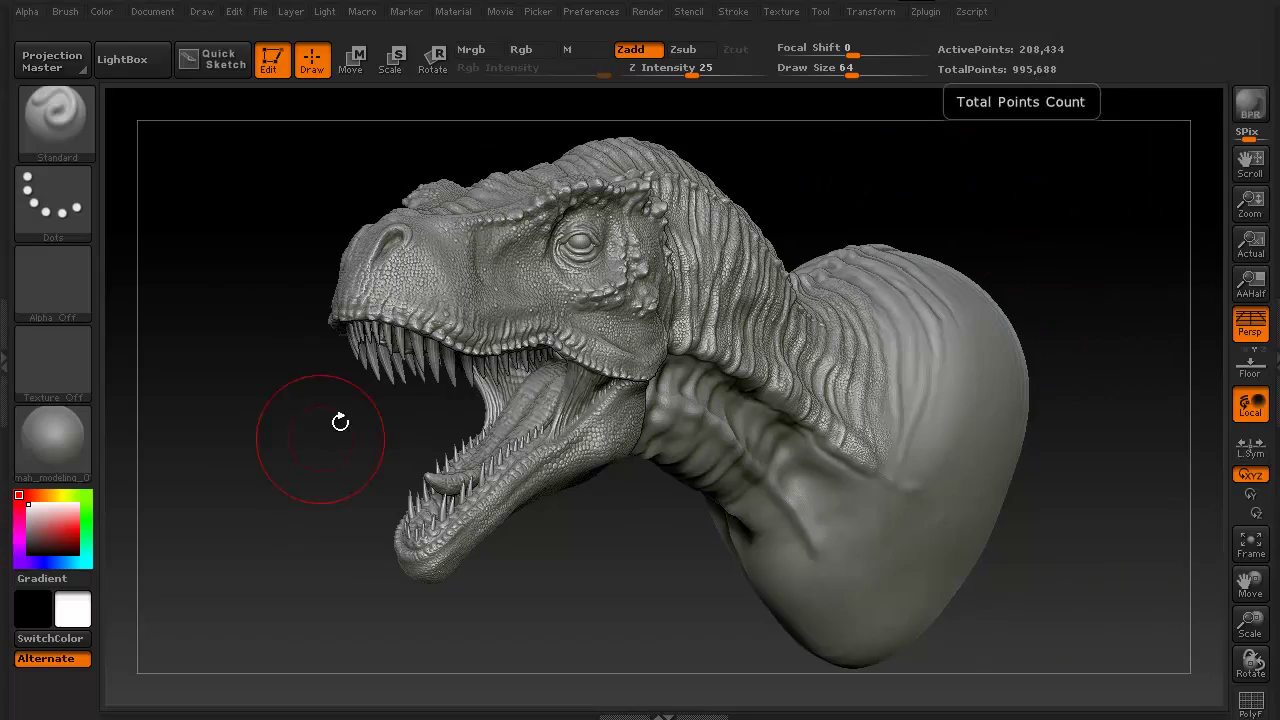
{"action": "mouse_move", "coordinate": [243, 511]}
{"action": "left_mouse_down"}
{"action": "mouse_move", "coordinate": [214, 549]}
{"action": "mouse_move", "coordinate": [223, 557]}
{"action": "mouse_move", "coordinate": [205, 562]}
{"action": "mouse_move", "coordinate": [211, 583]}
{"action": "mouse_move", "coordinate": [266, 534]}
{"action": "mouse_move", "coordinate": [186, 560]}
{"action": "mouse_move", "coordinate": [223, 527]}
{"action": "left_mouse_up"}
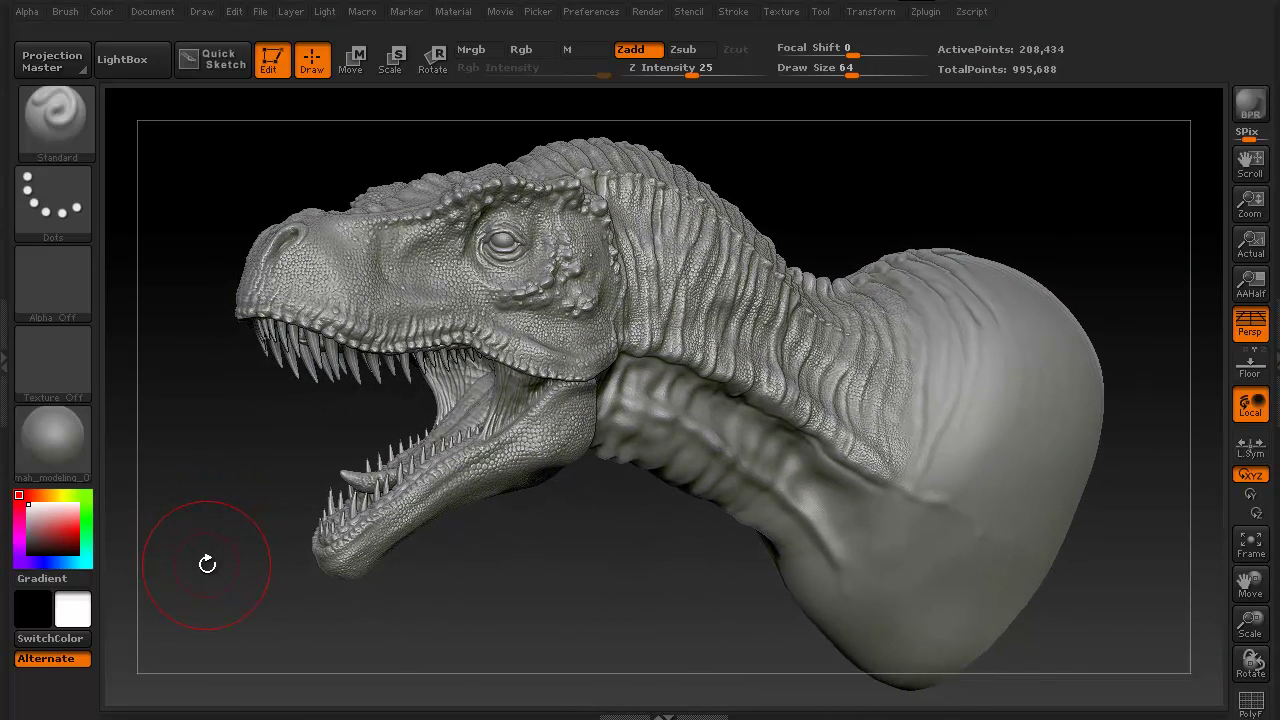